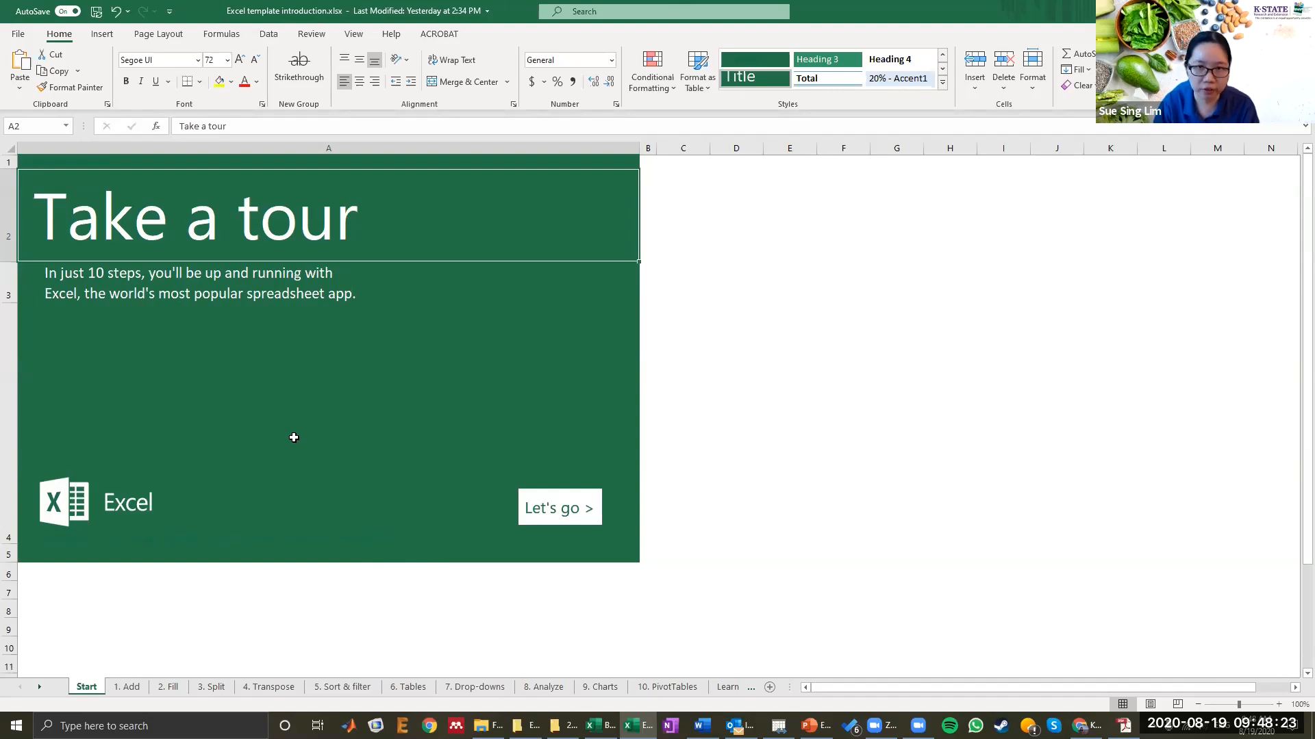
Step: Open the 1. Add sheet and select the fruit amounts D4:D7
click(126, 687)
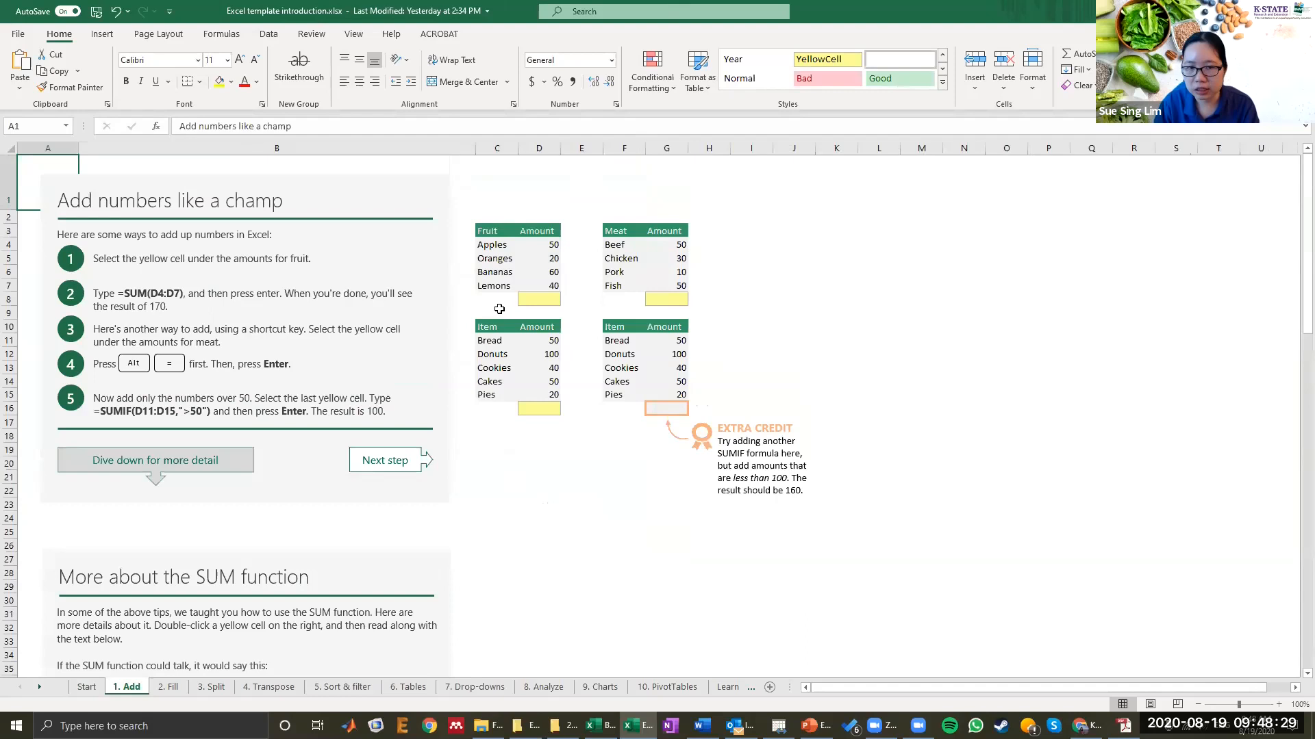
click(540, 299)
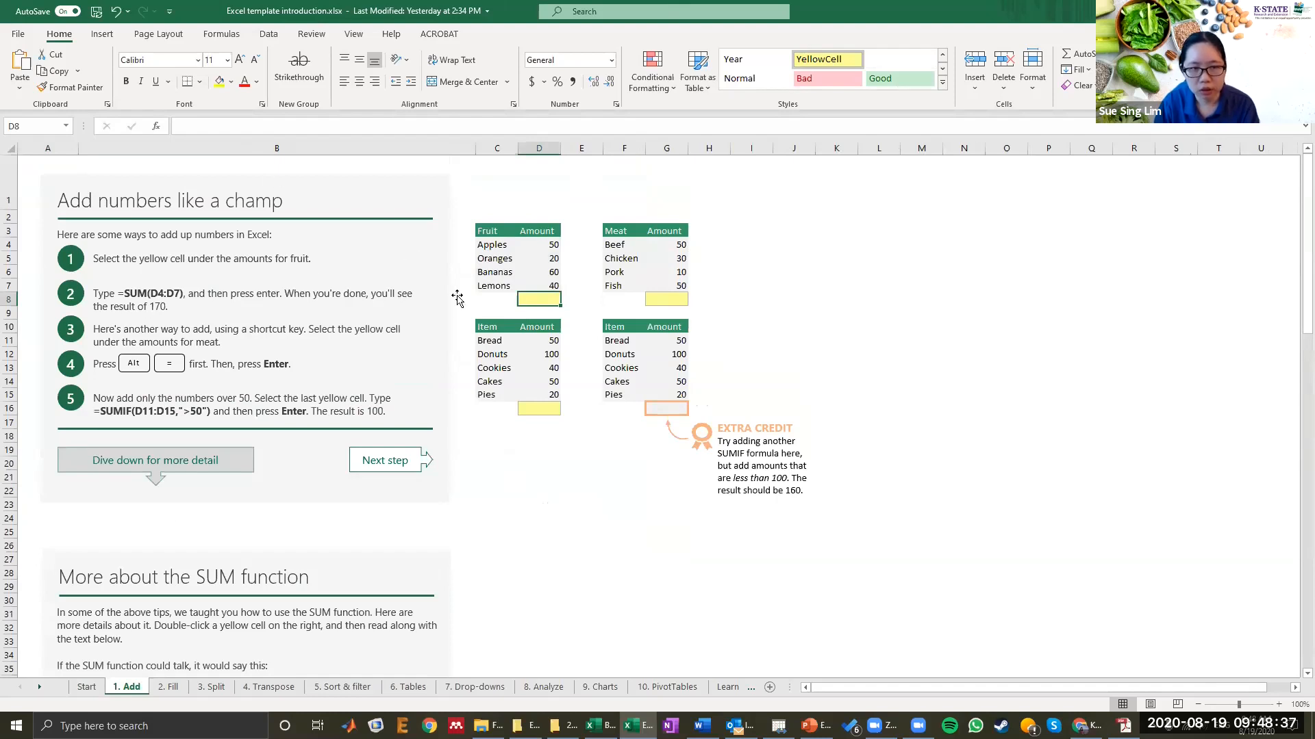
double_click(534, 297)
drag(489, 234, 544, 288)
drag(547, 241, 545, 286)
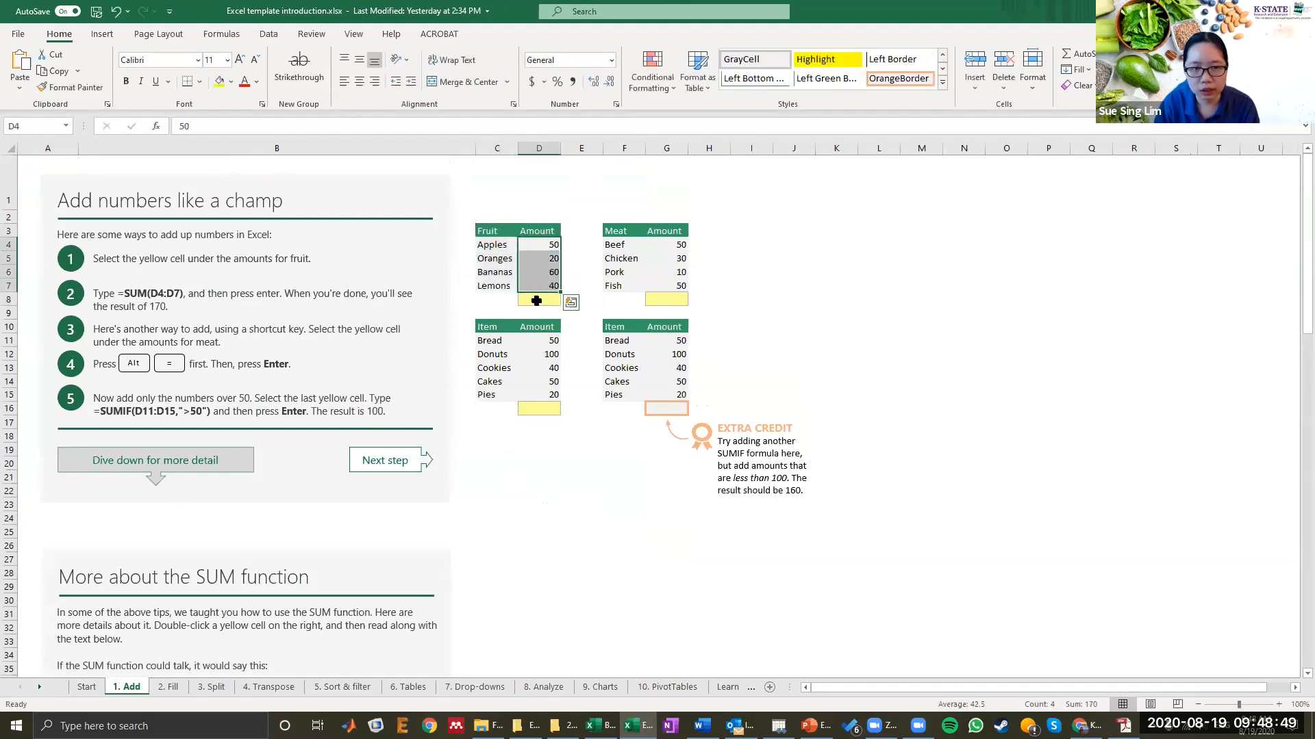
Step: Enter the formula =SUM(D4:D7) in D8 under the fruit amounts
double_click(536, 300)
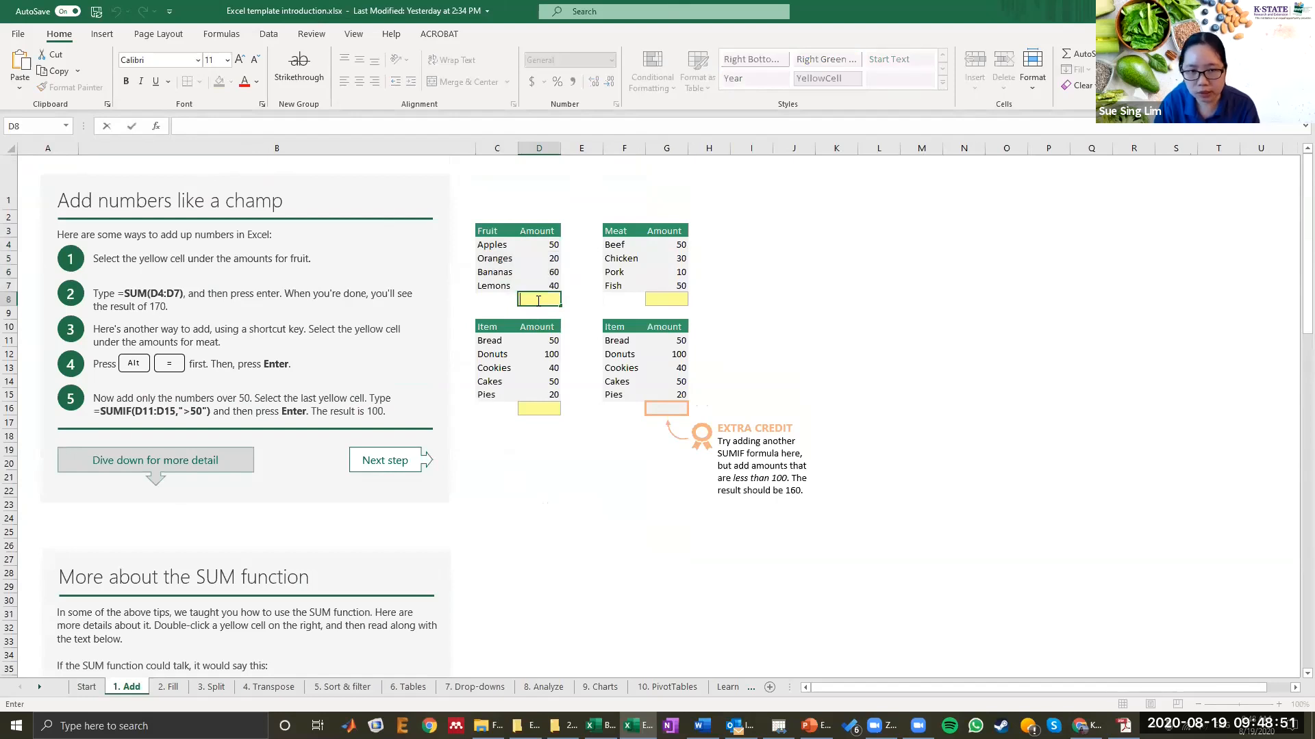
text(=)
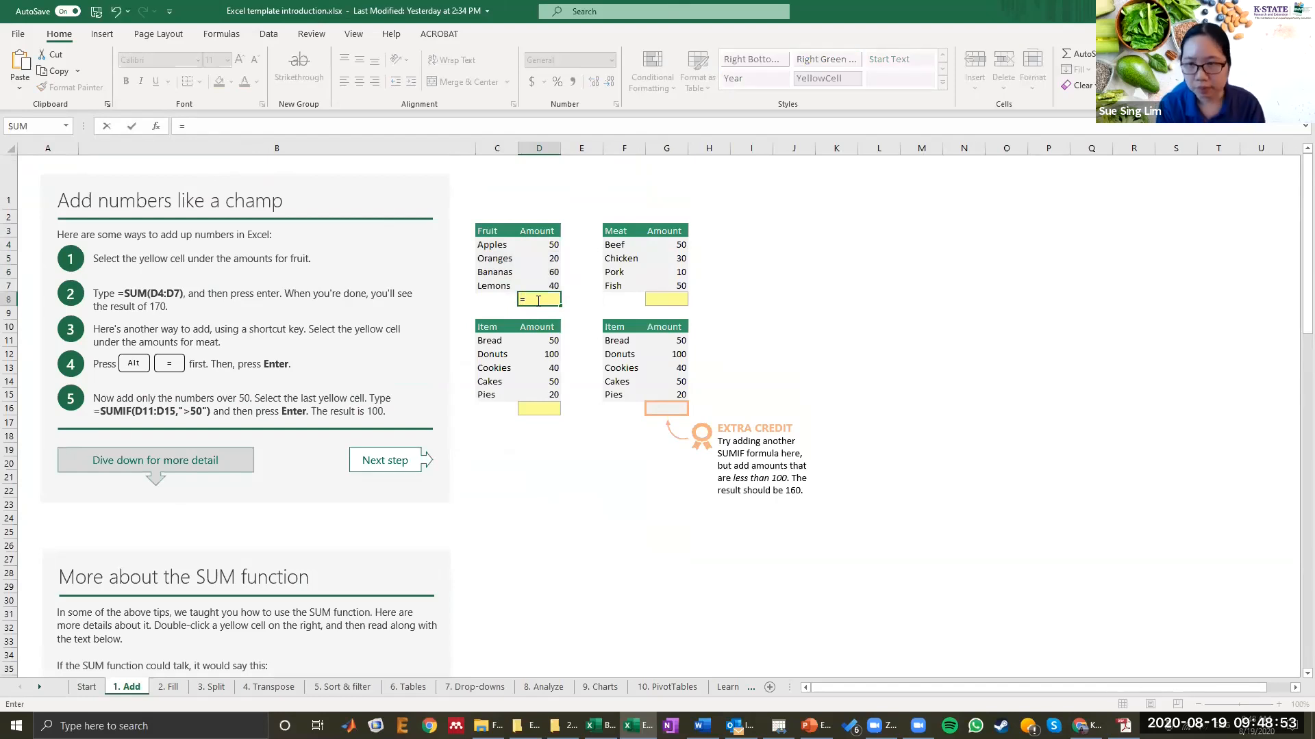
text(sum)
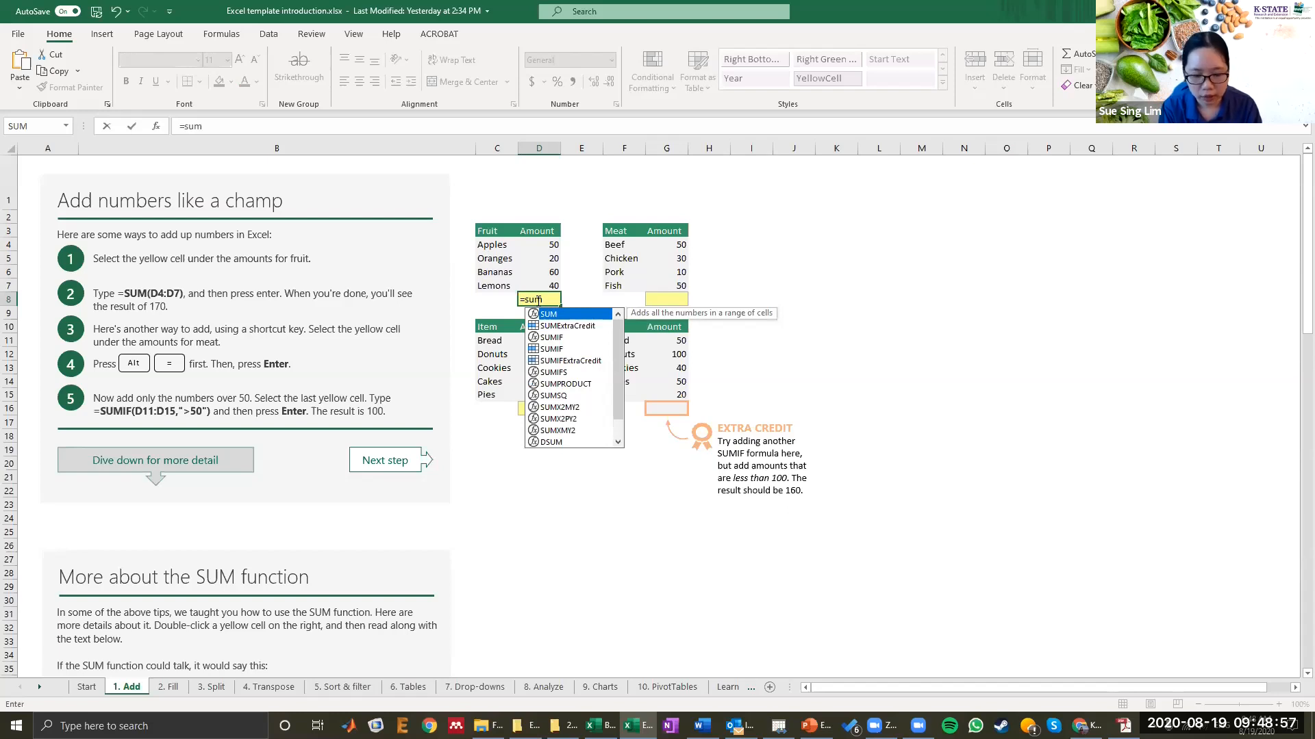
text(()
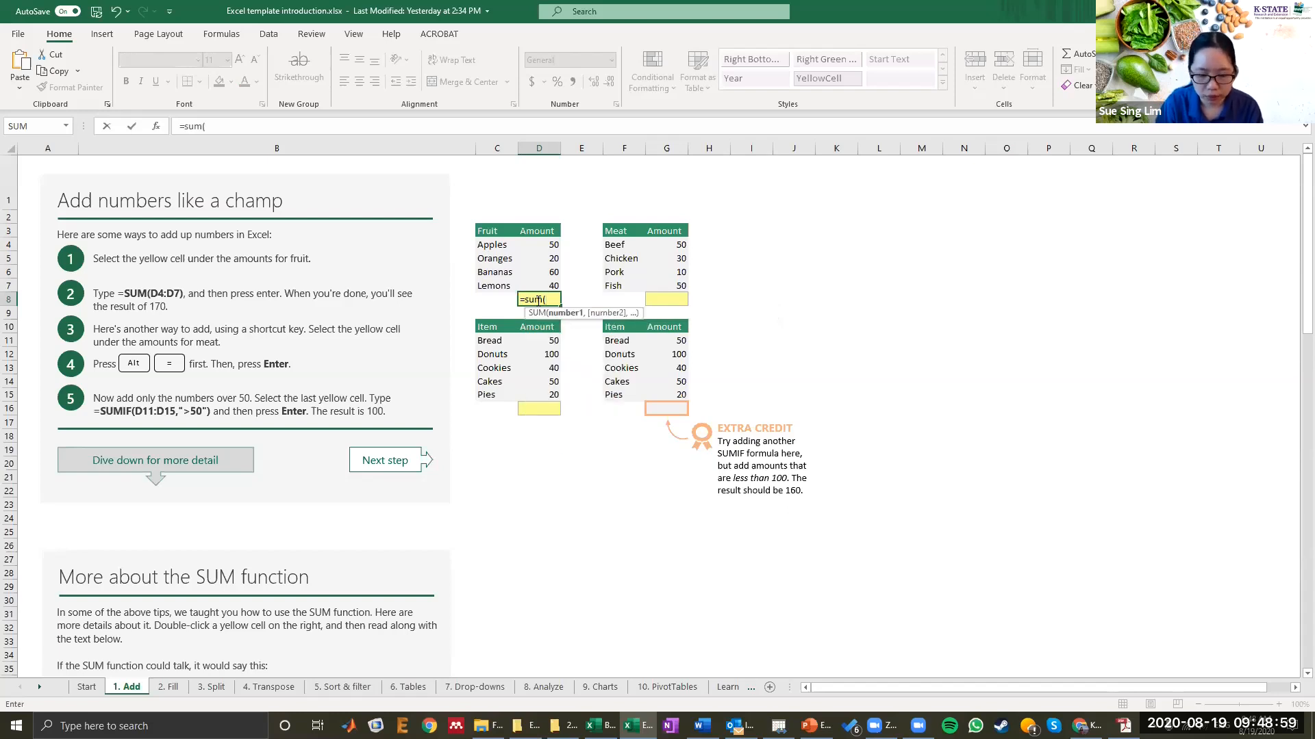
drag(546, 240, 541, 284)
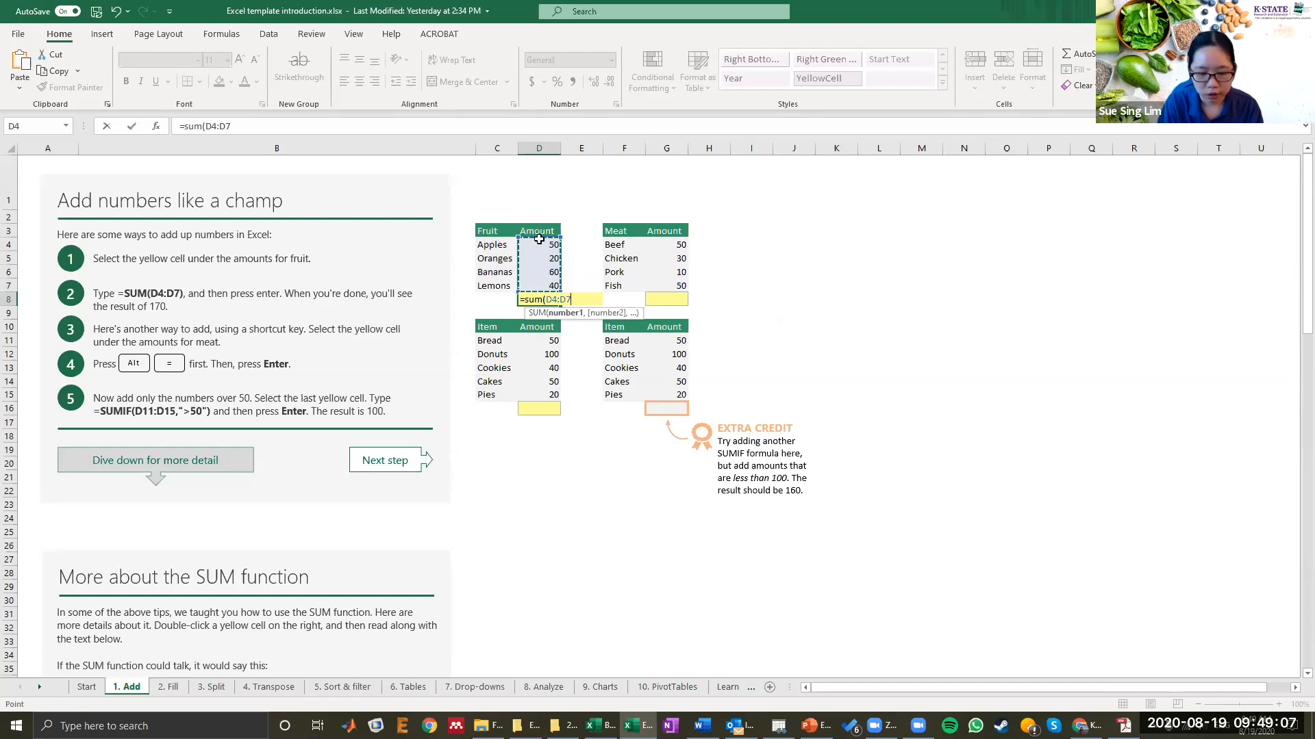
text())
key(Return)
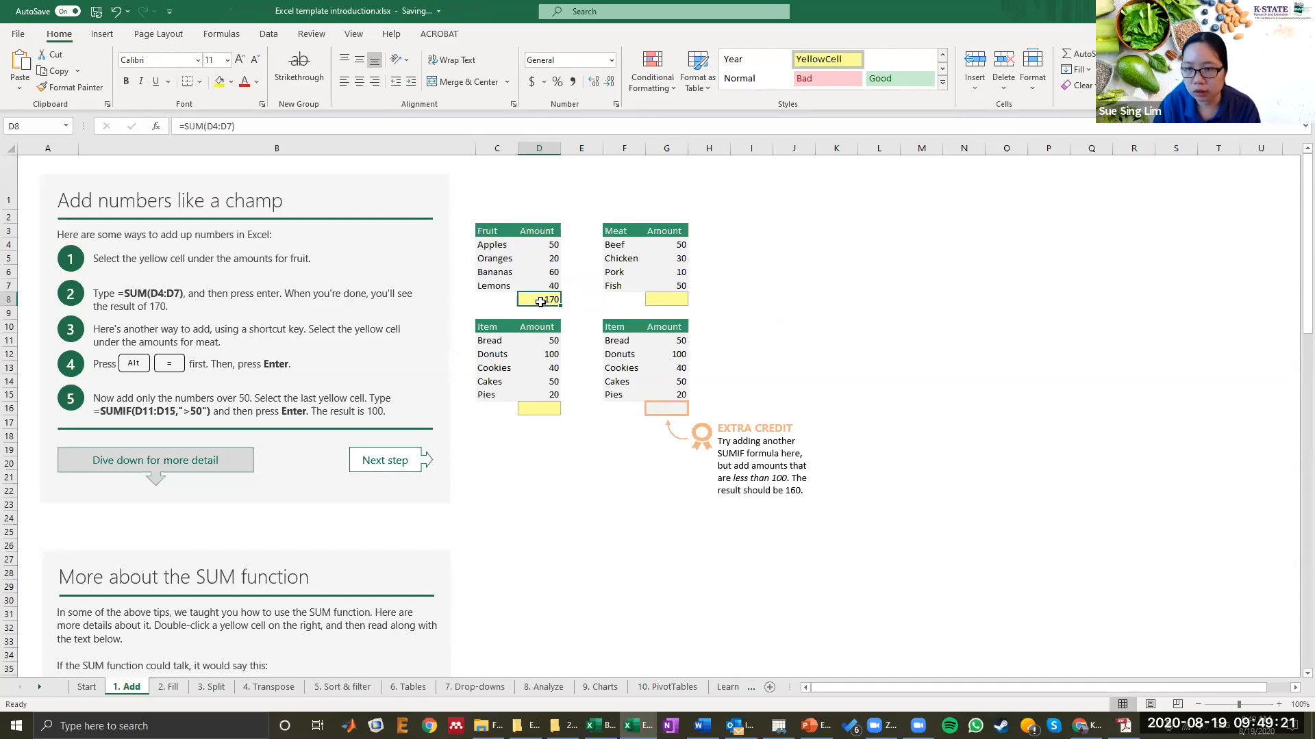
Step: Select the fruit amounts D4:D7 to view their sum in the status bar
click(539, 249)
drag(539, 249, 532, 286)
click(530, 244)
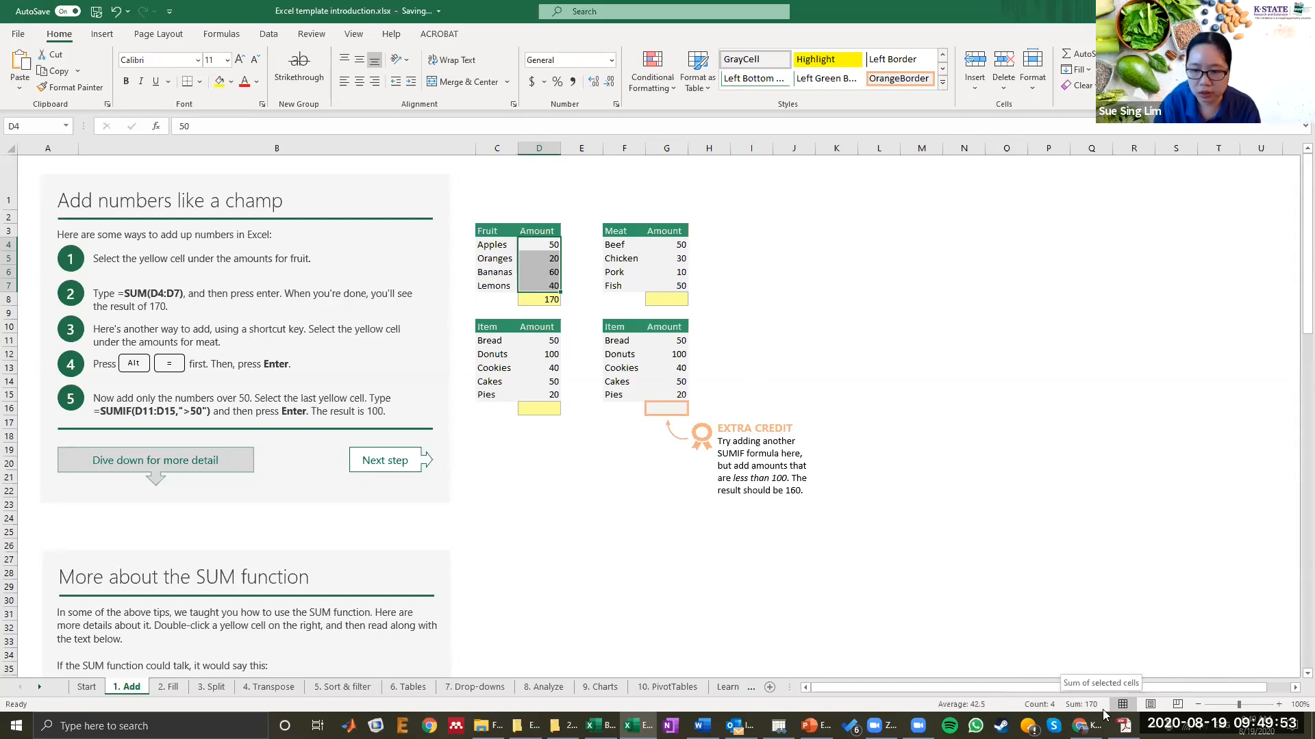
Step: Insert an AutoSum in G8 under the meat amounts, totalling G4:G7
click(666, 299)
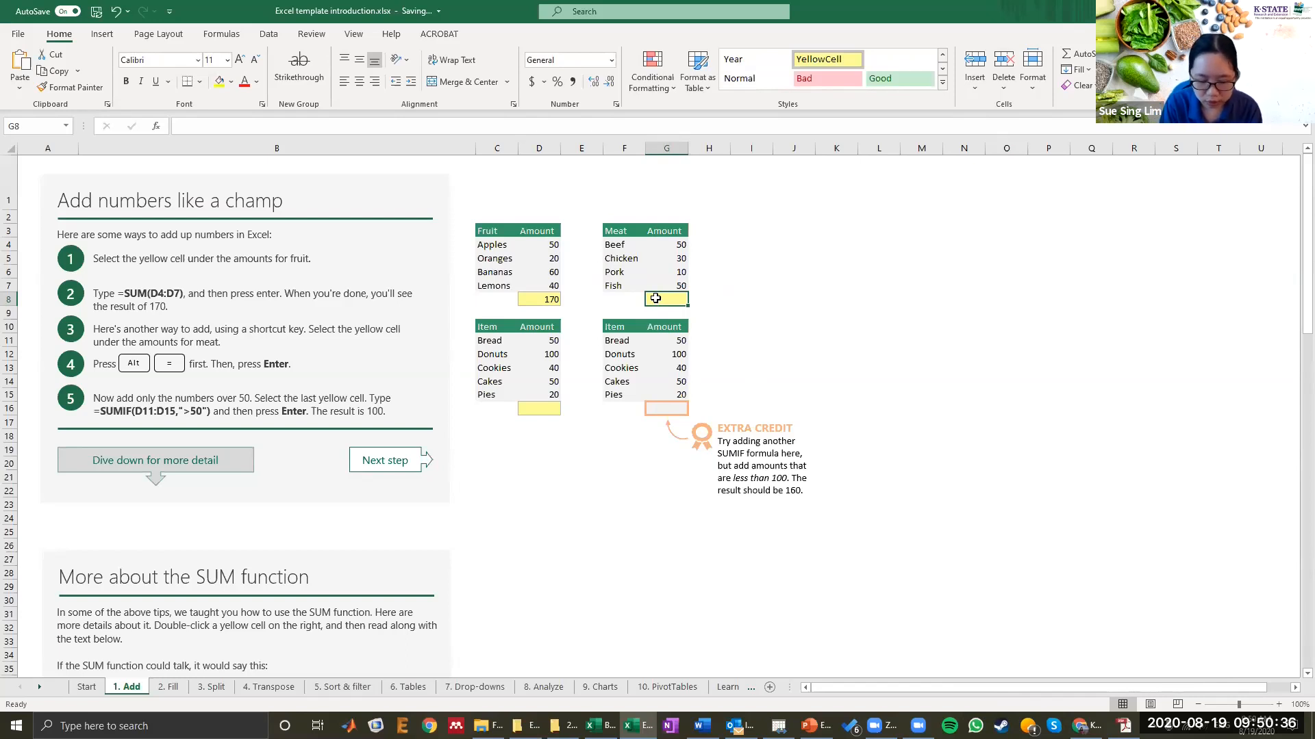
key(alt+equal)
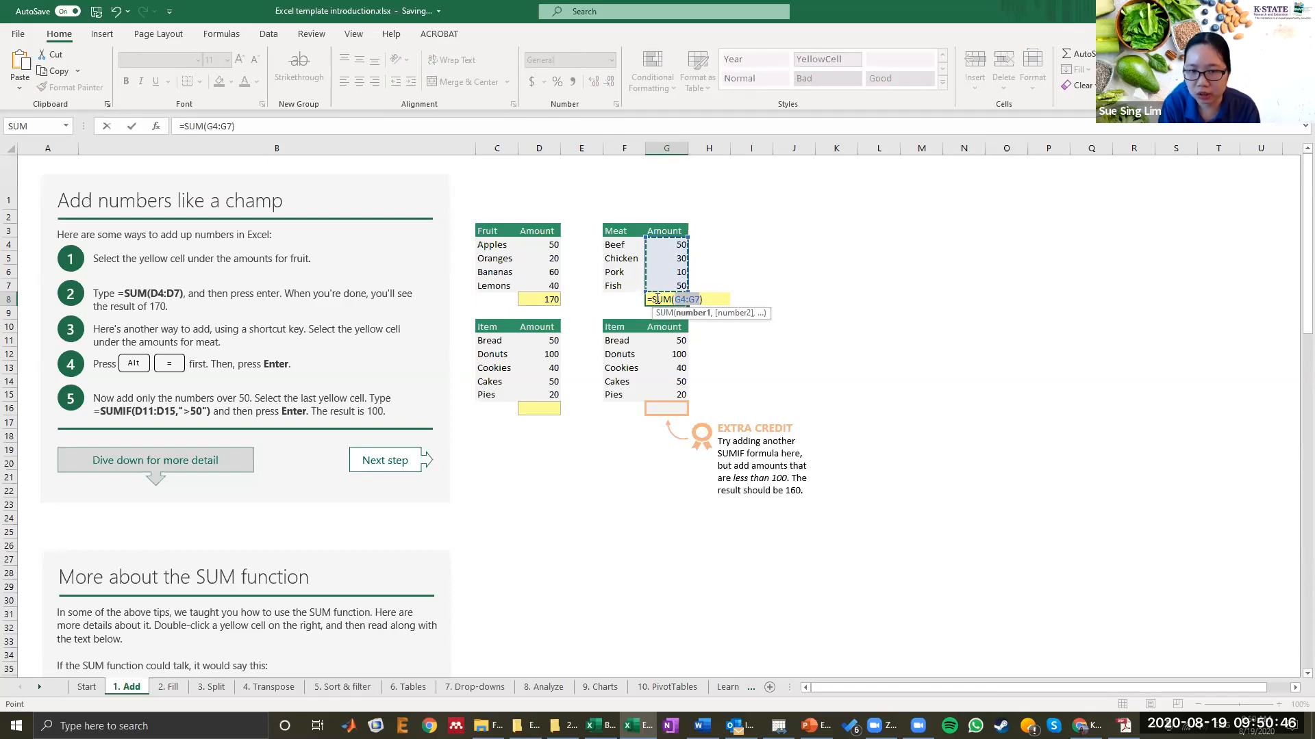
key(Return)
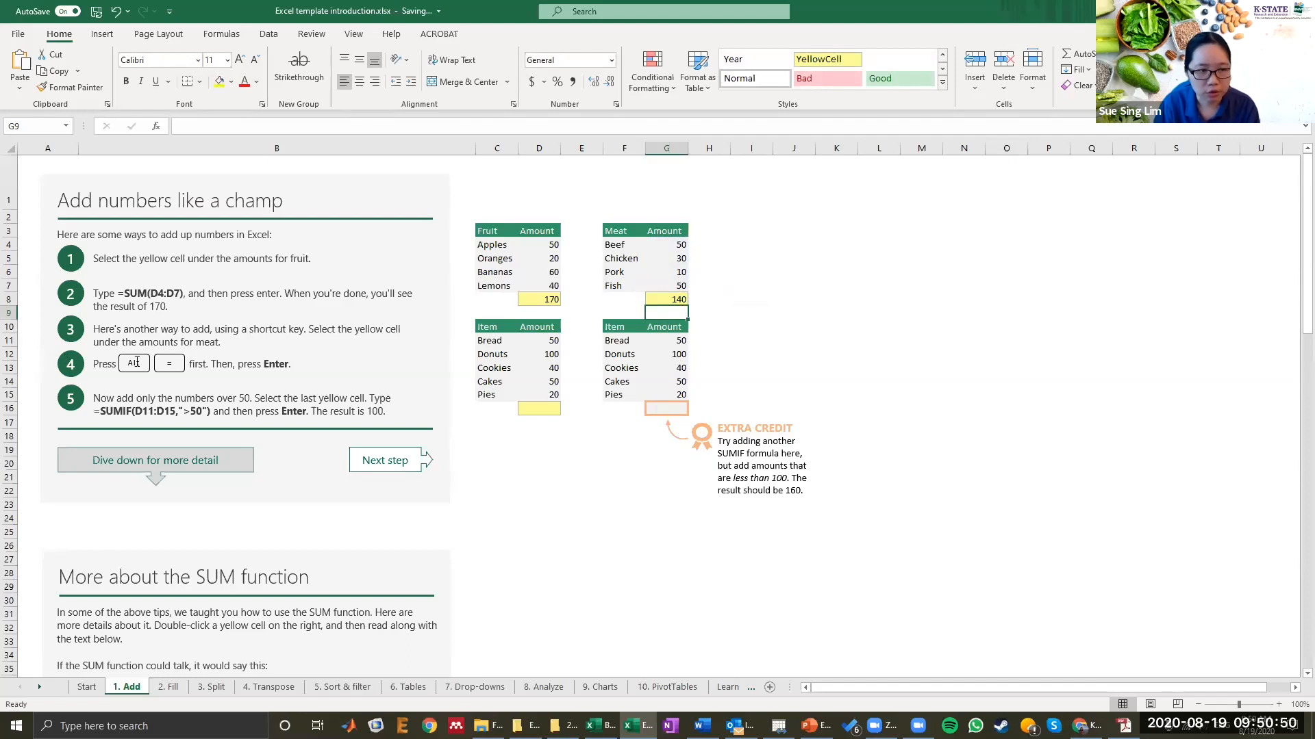
Step: Enter =SUMIF(D11:D14, ">50") in D16 to add only the item amounts over 50
scroll(253, 356, down, 2)
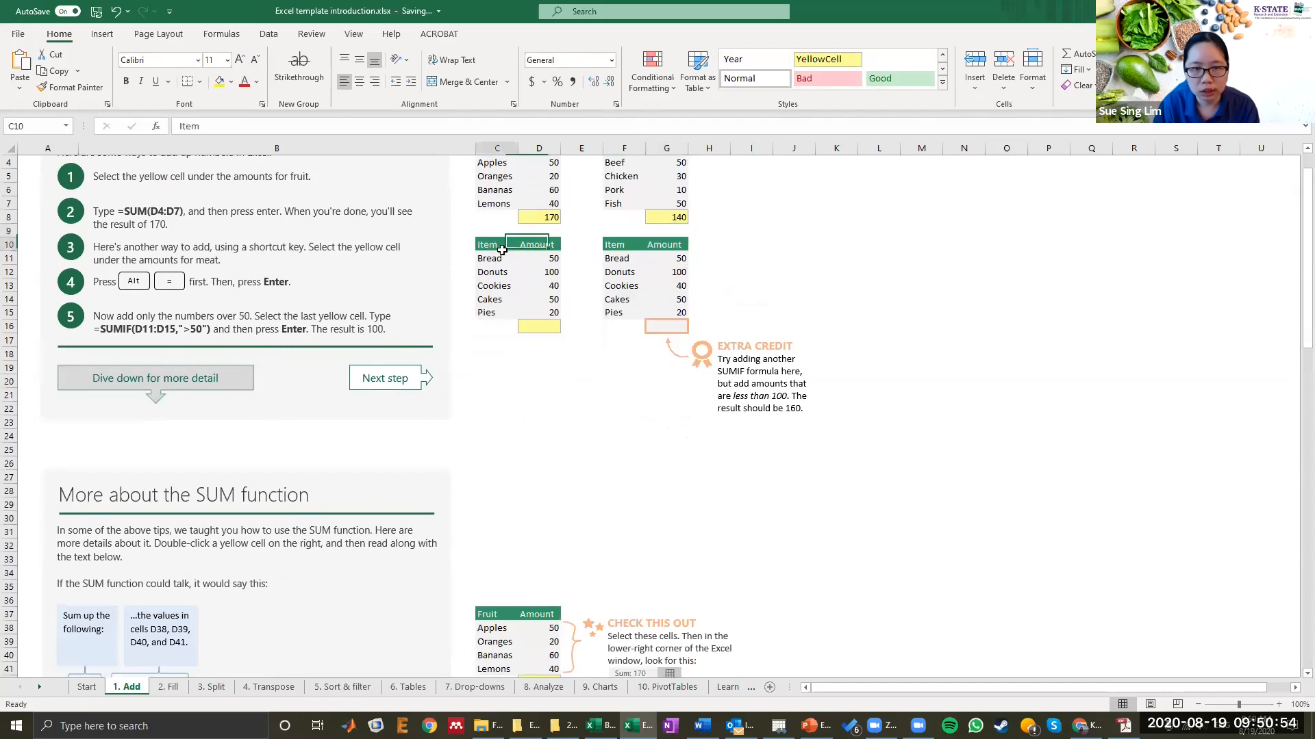
drag(489, 246, 551, 312)
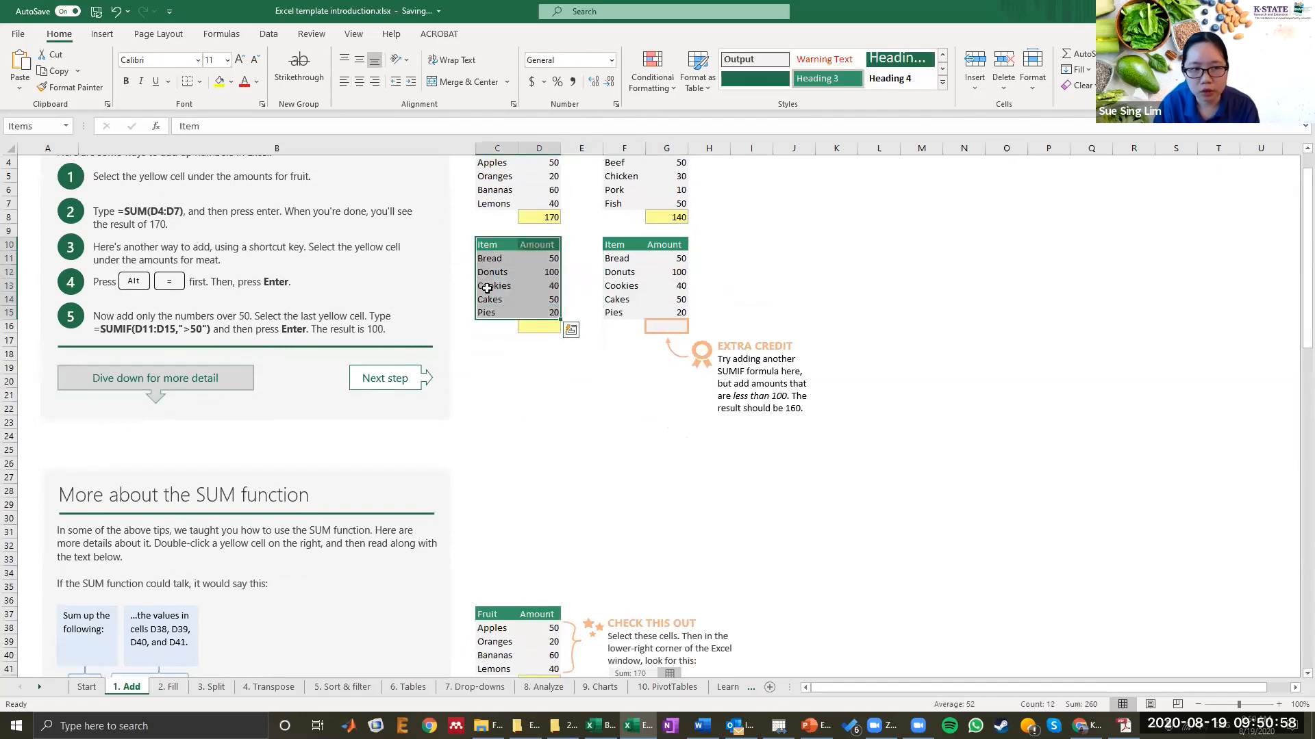
click(535, 268)
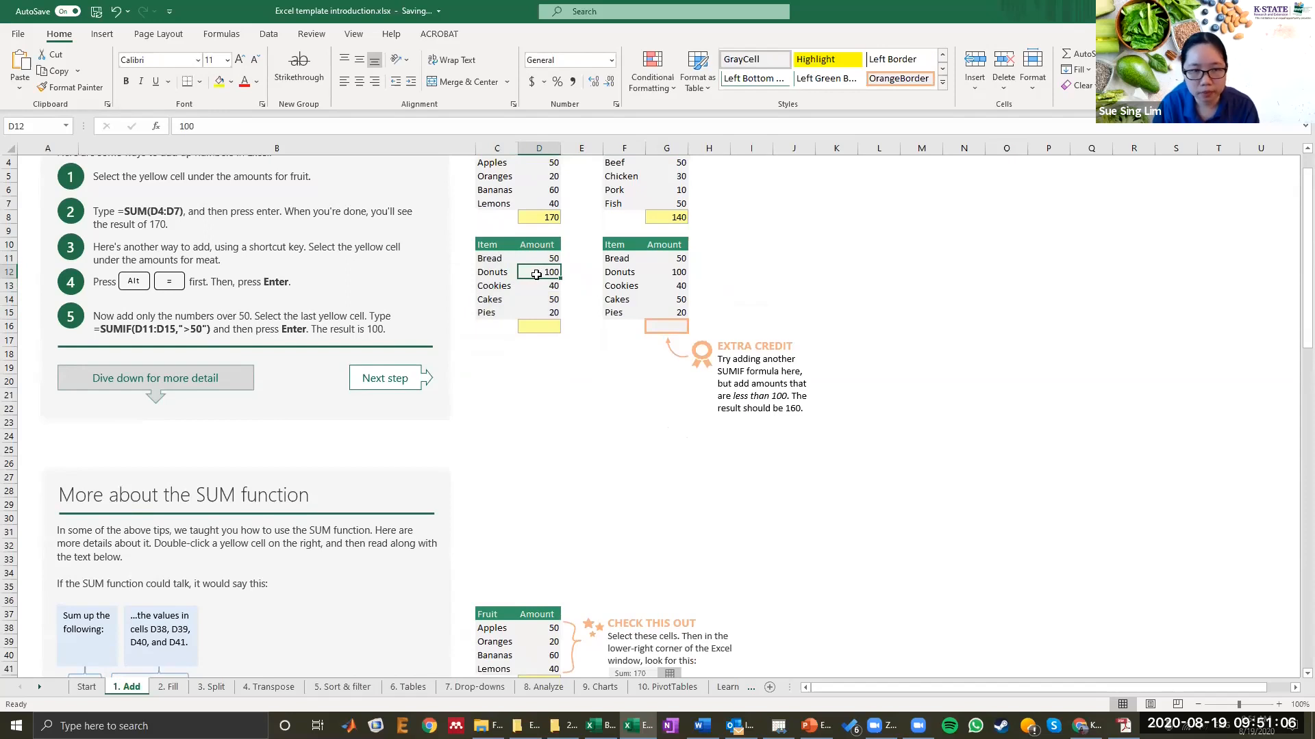
double_click(533, 327)
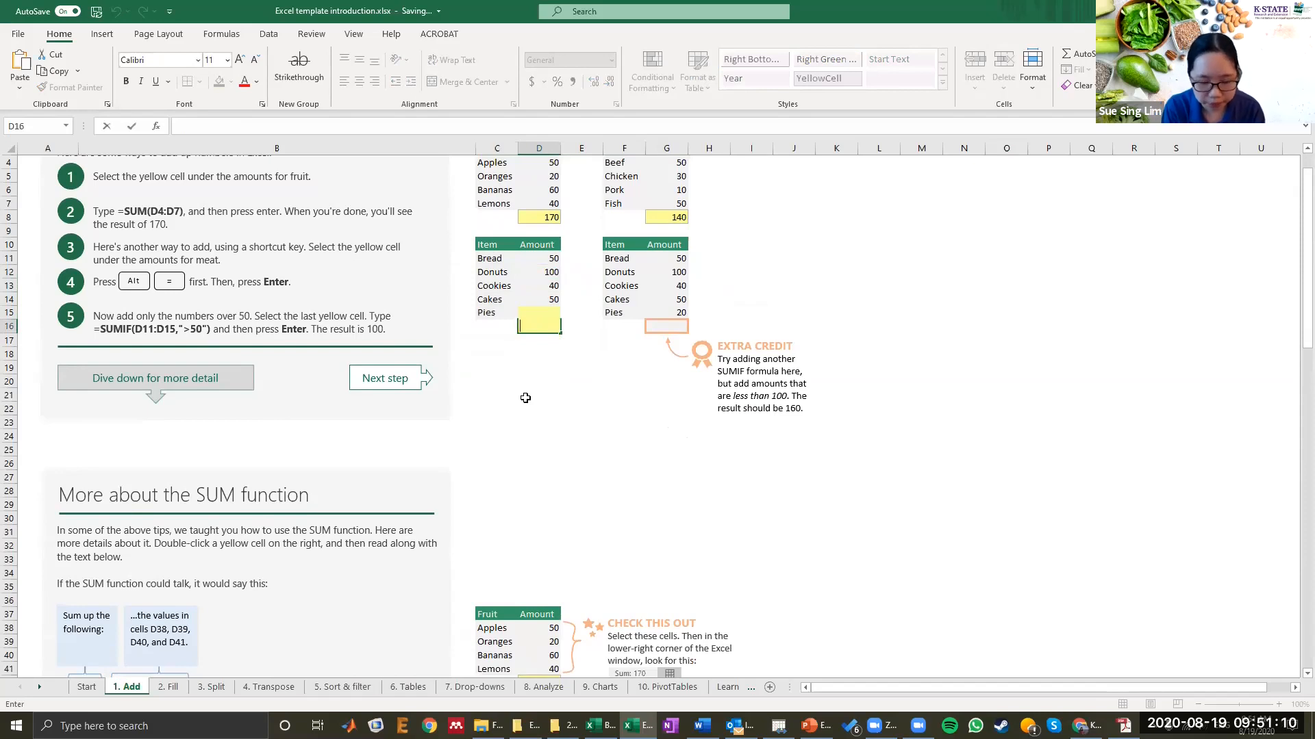
text(=)
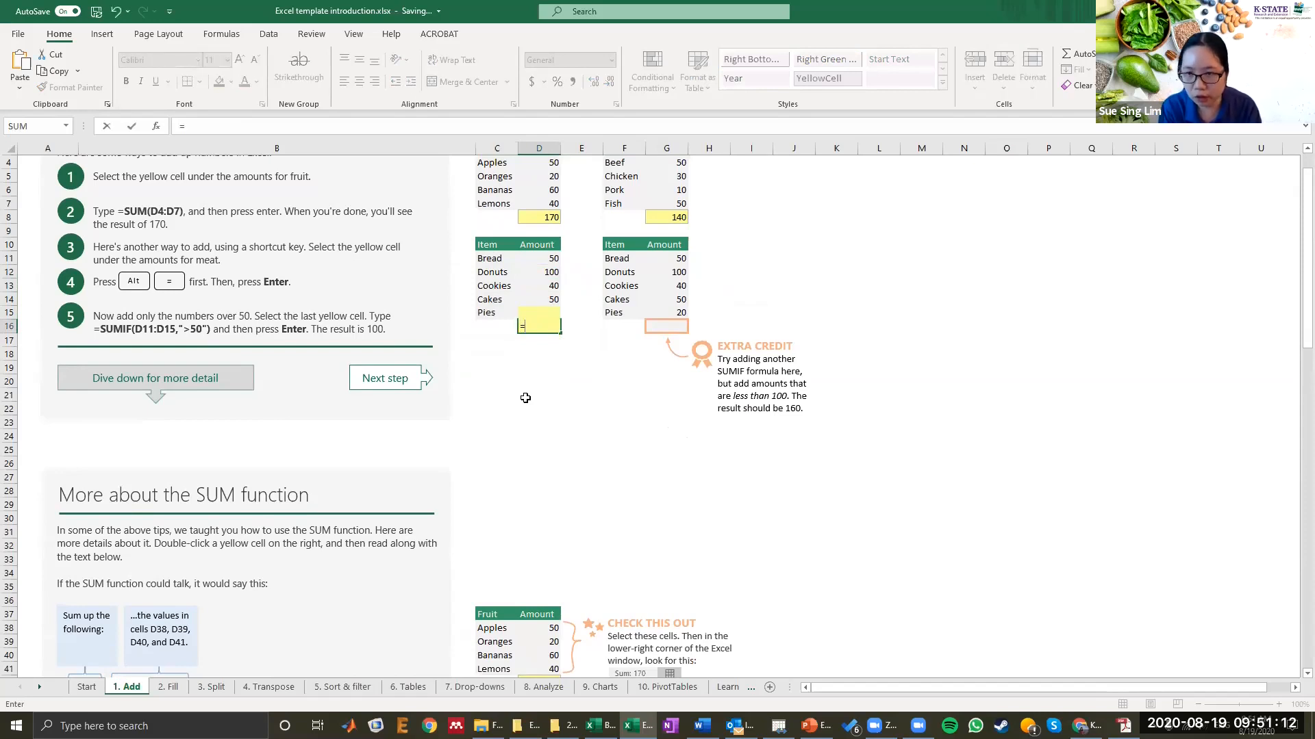
text(sum)
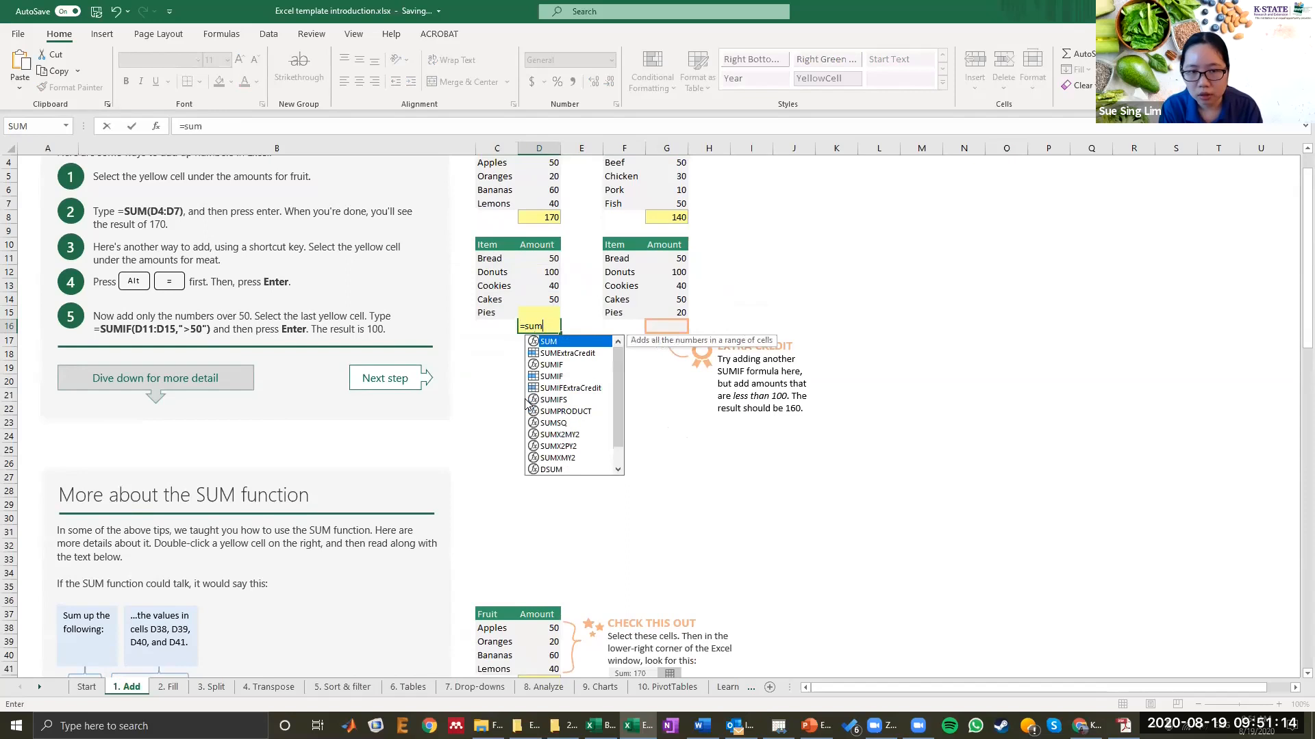
text(if)
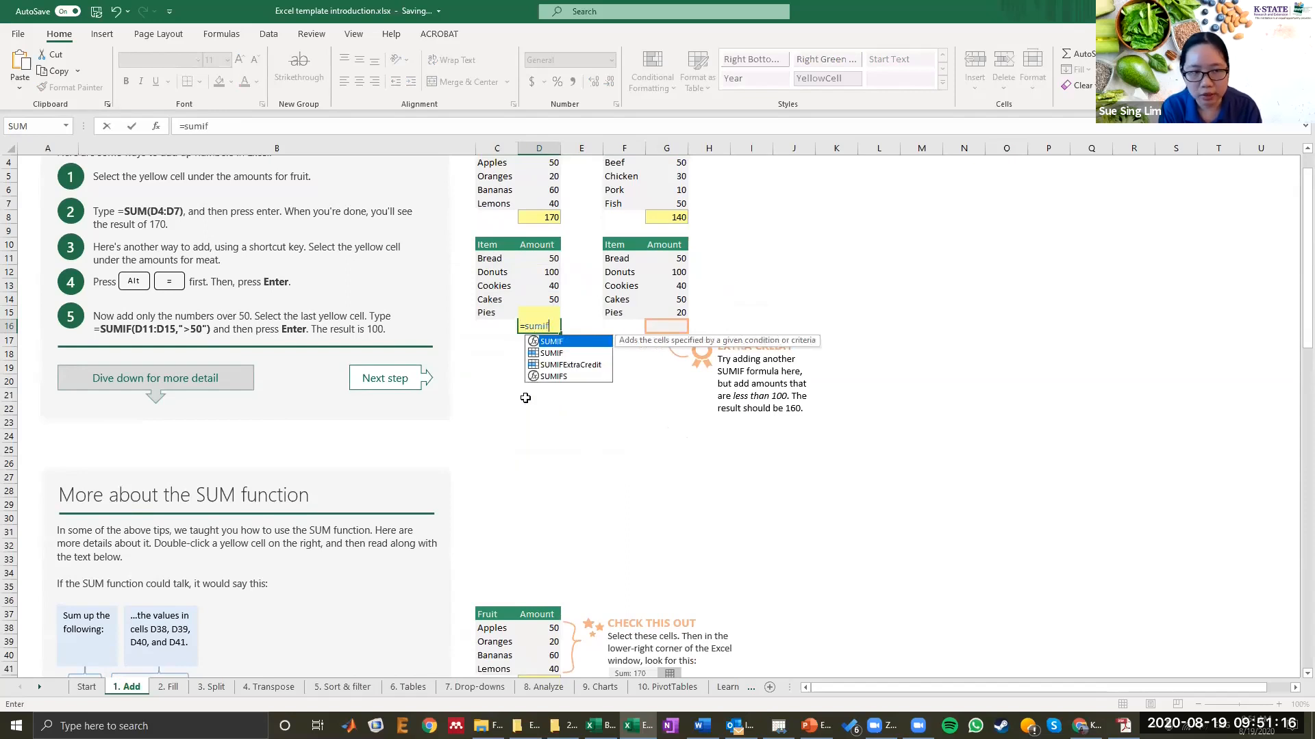
text(()
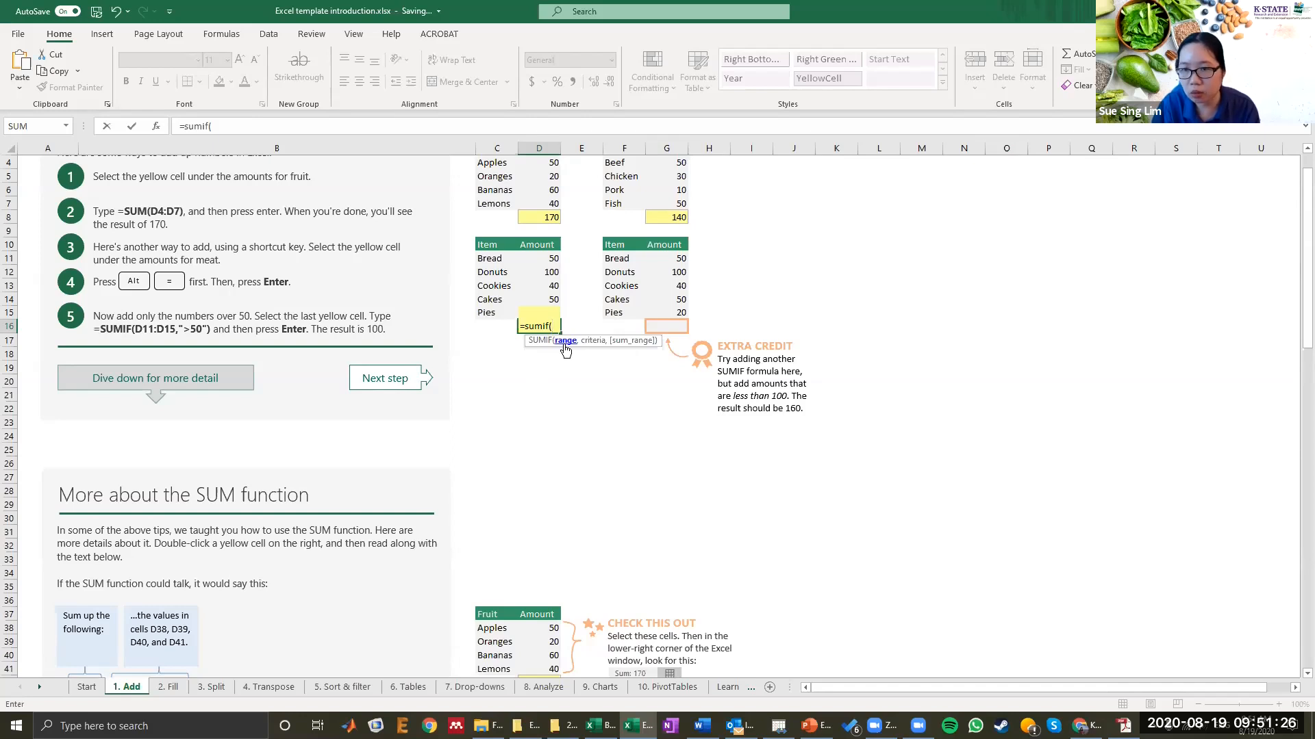
drag(550, 261, 549, 299)
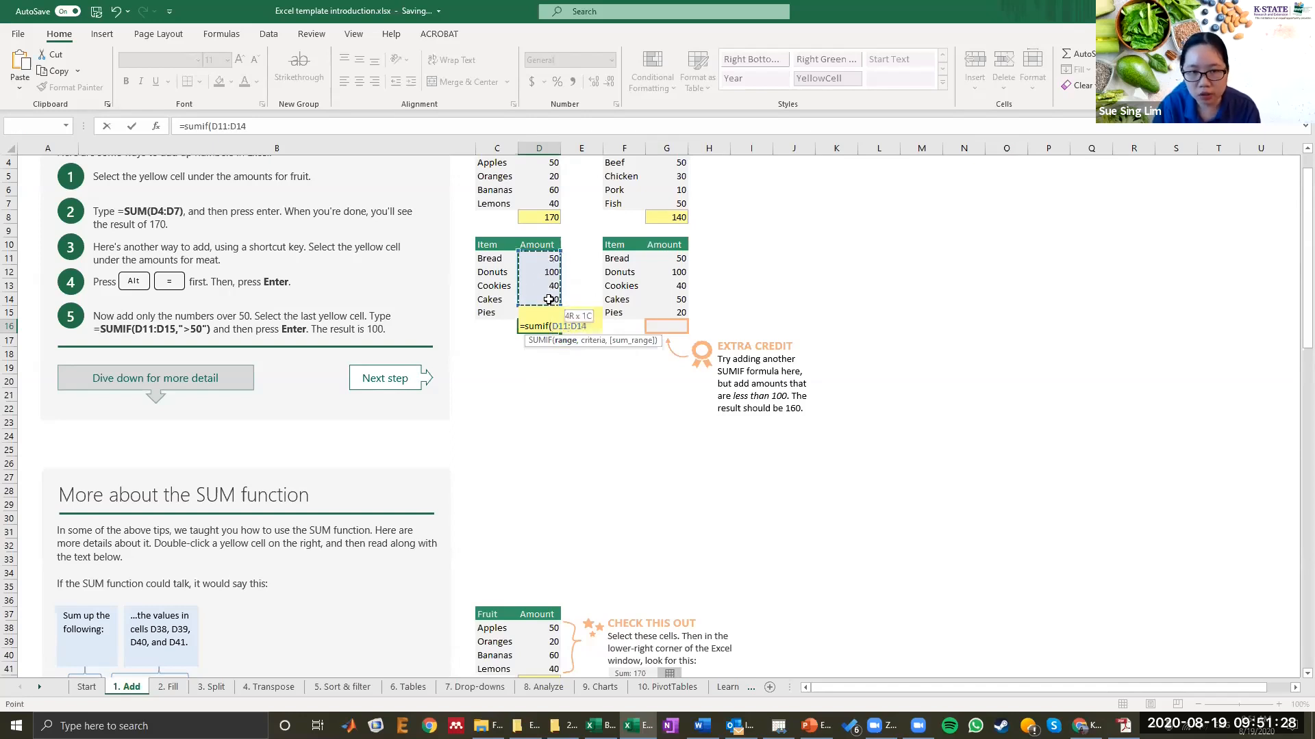
text(,)
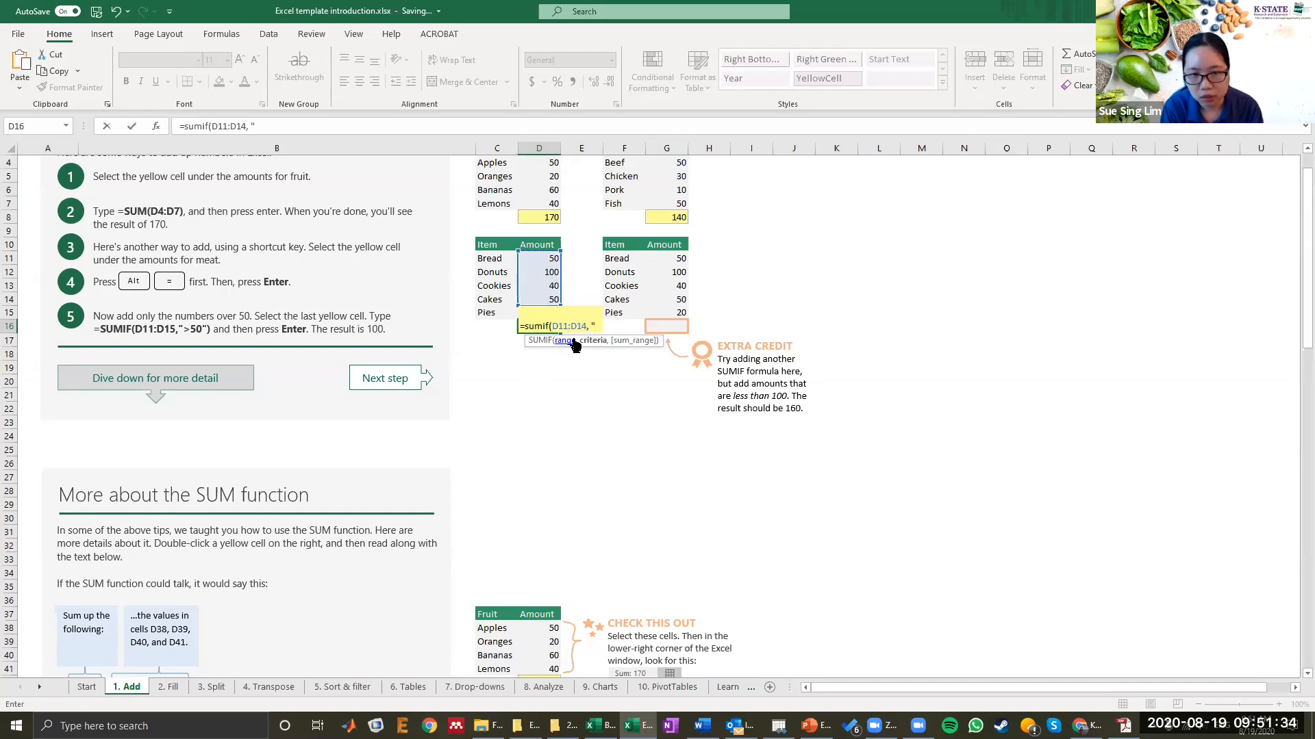
text(">50)
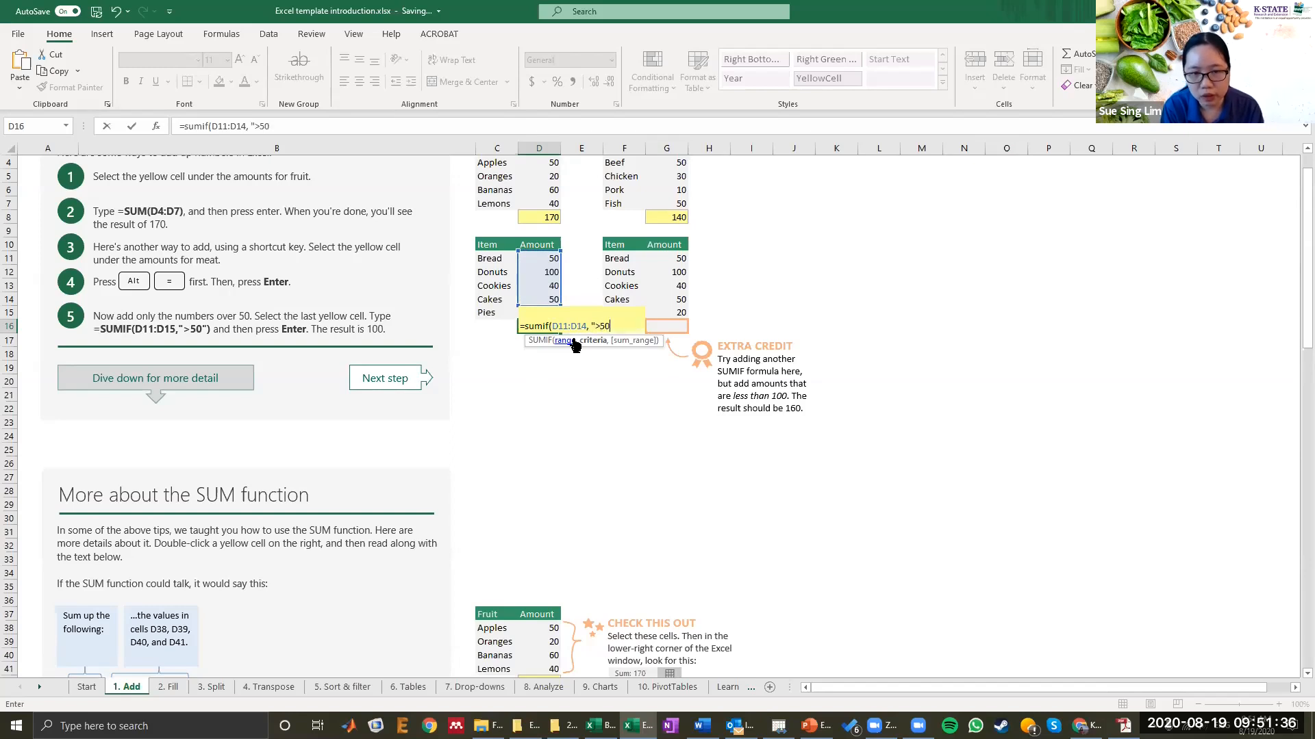
text("))
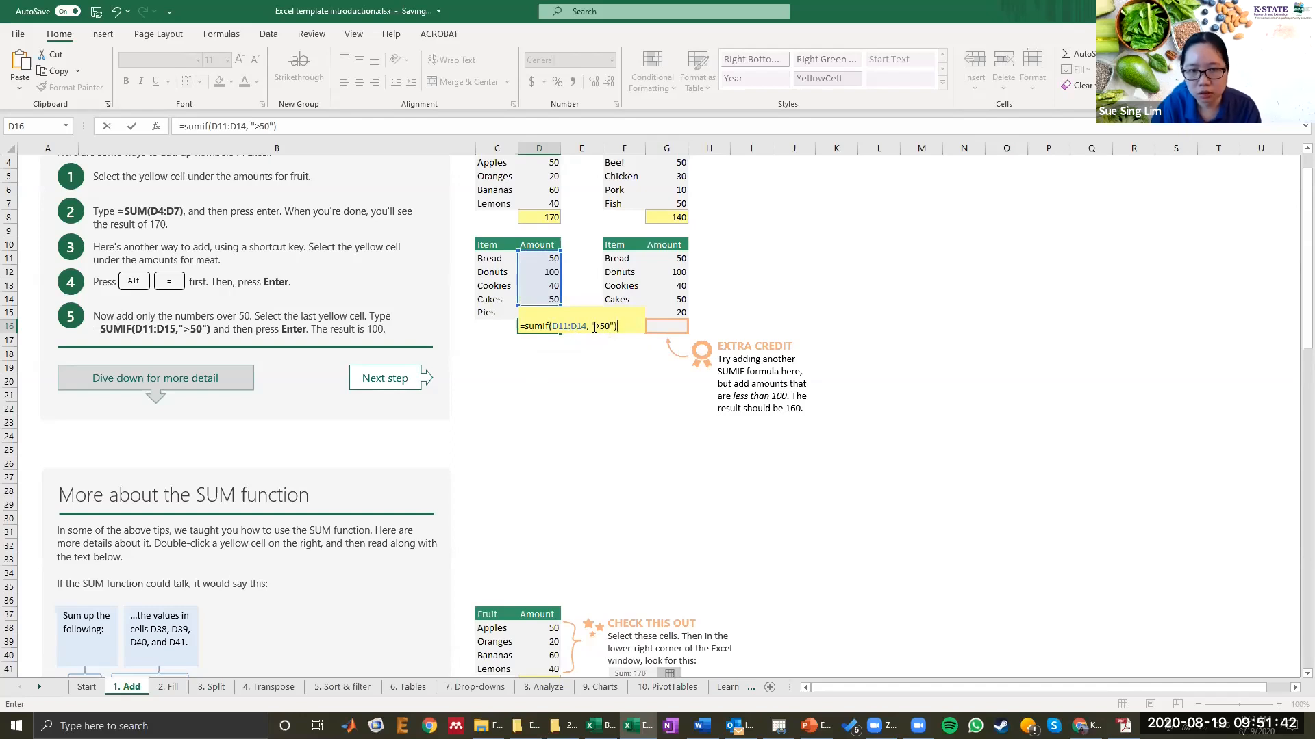
key(Return)
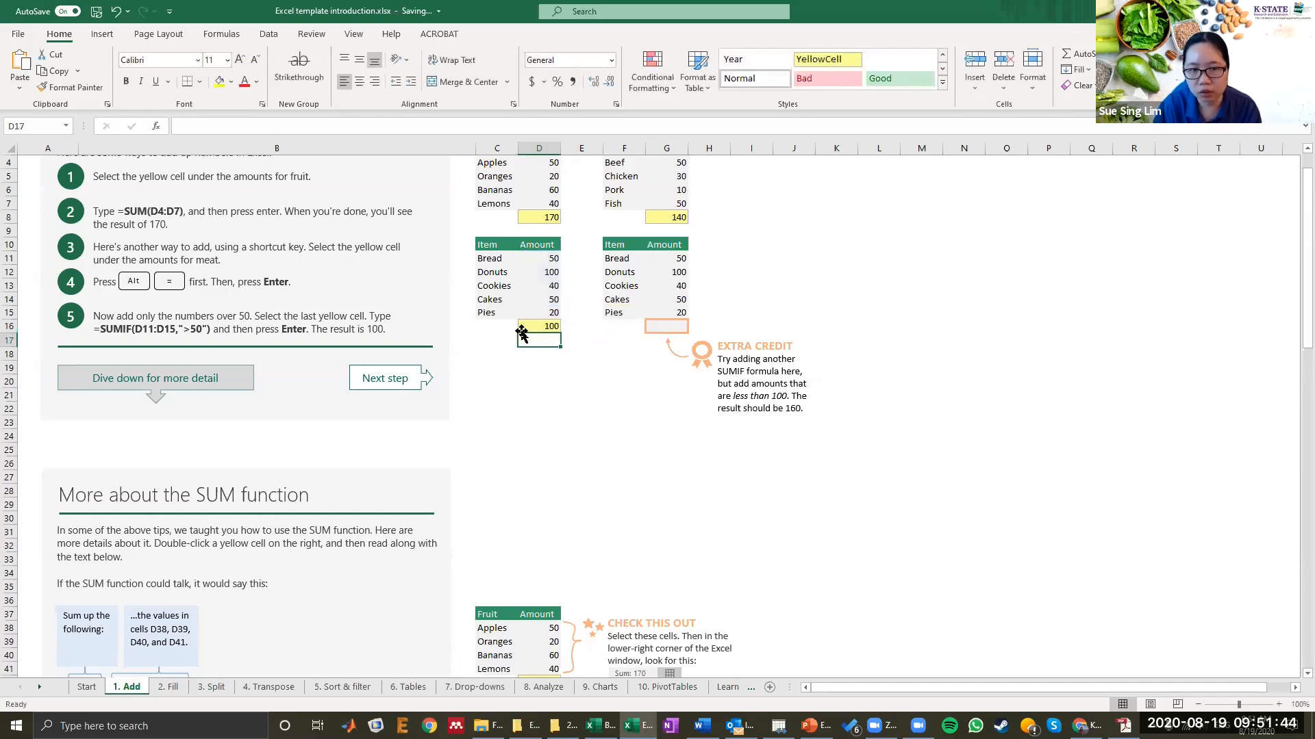
click(529, 324)
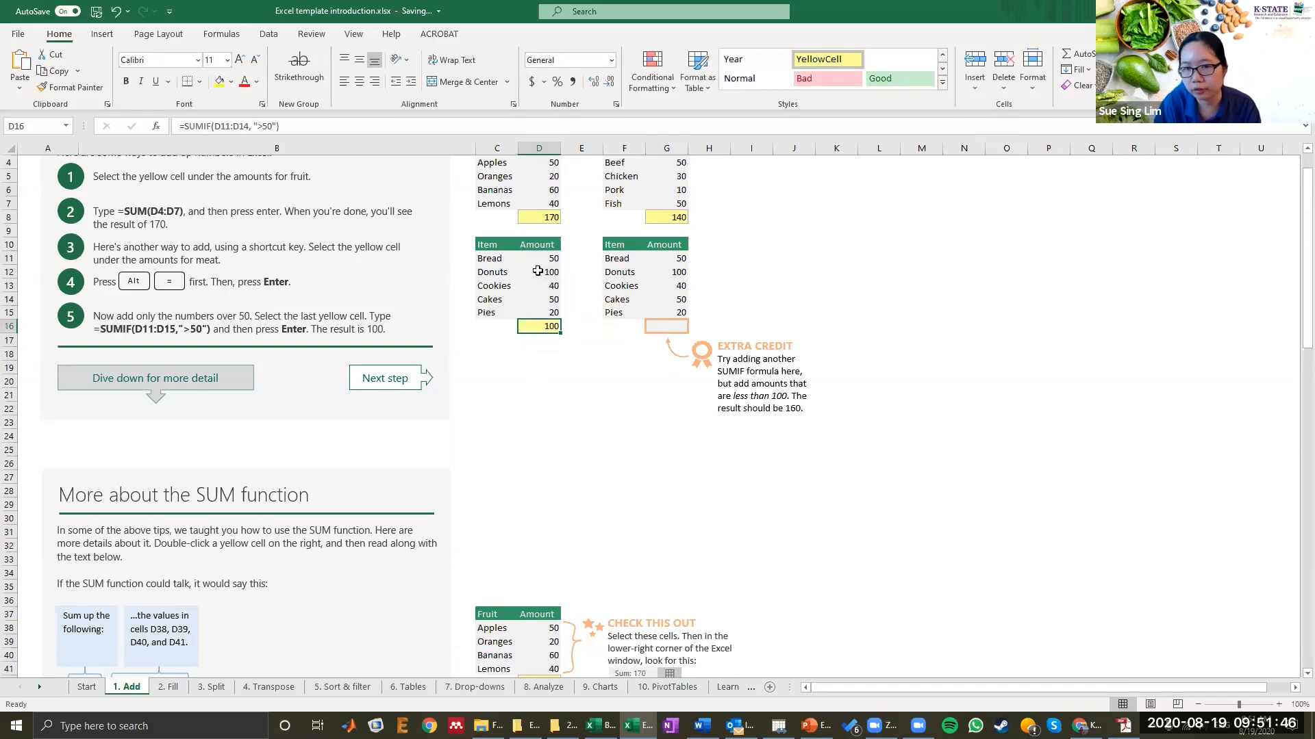
Step: Enter =SUMIF(G11:G14, "<100") in G16 to add only the meat-side item amounts under 100
click(667, 327)
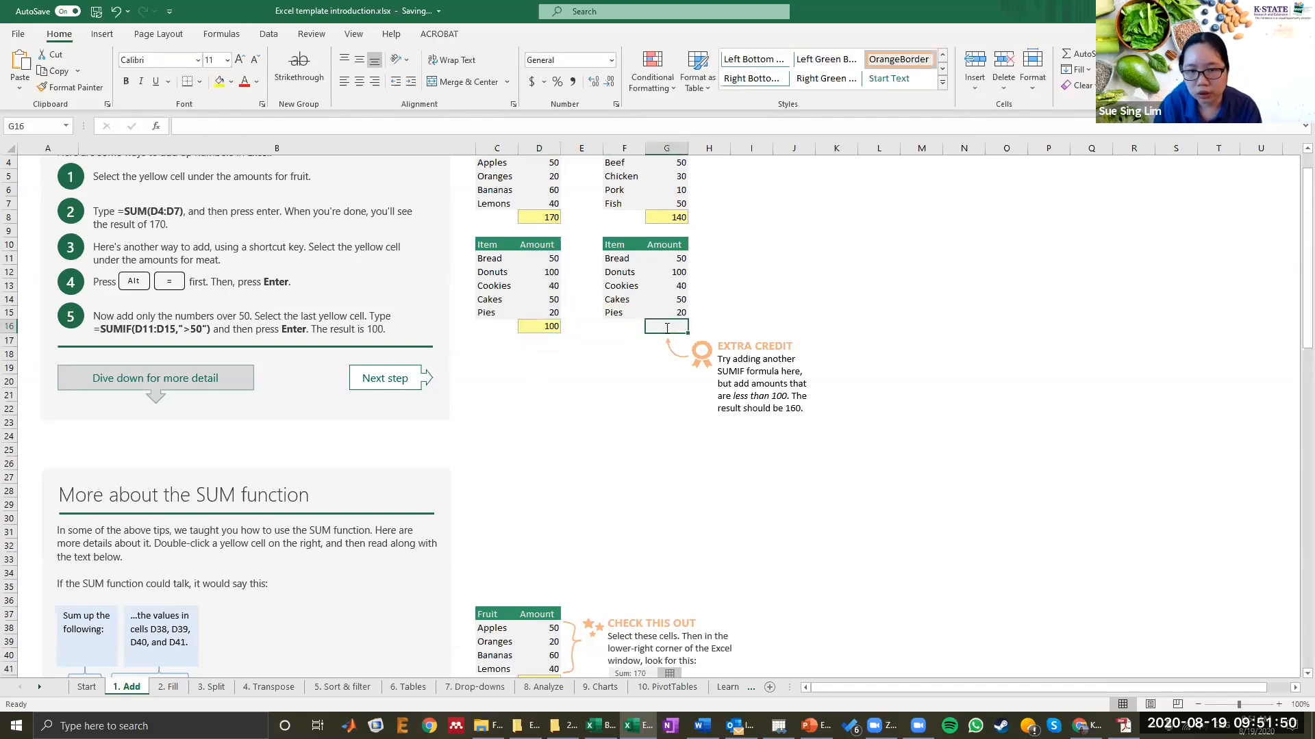
double_click(667, 328)
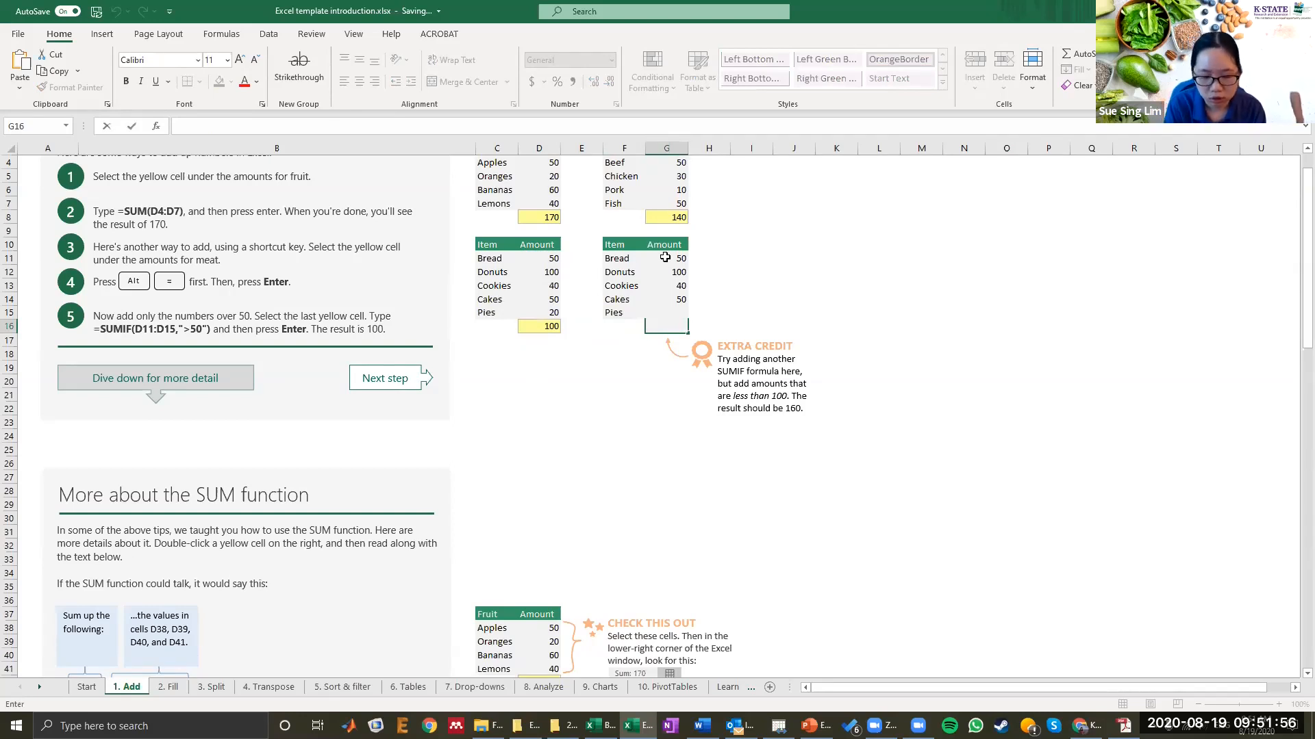
text(=sum)
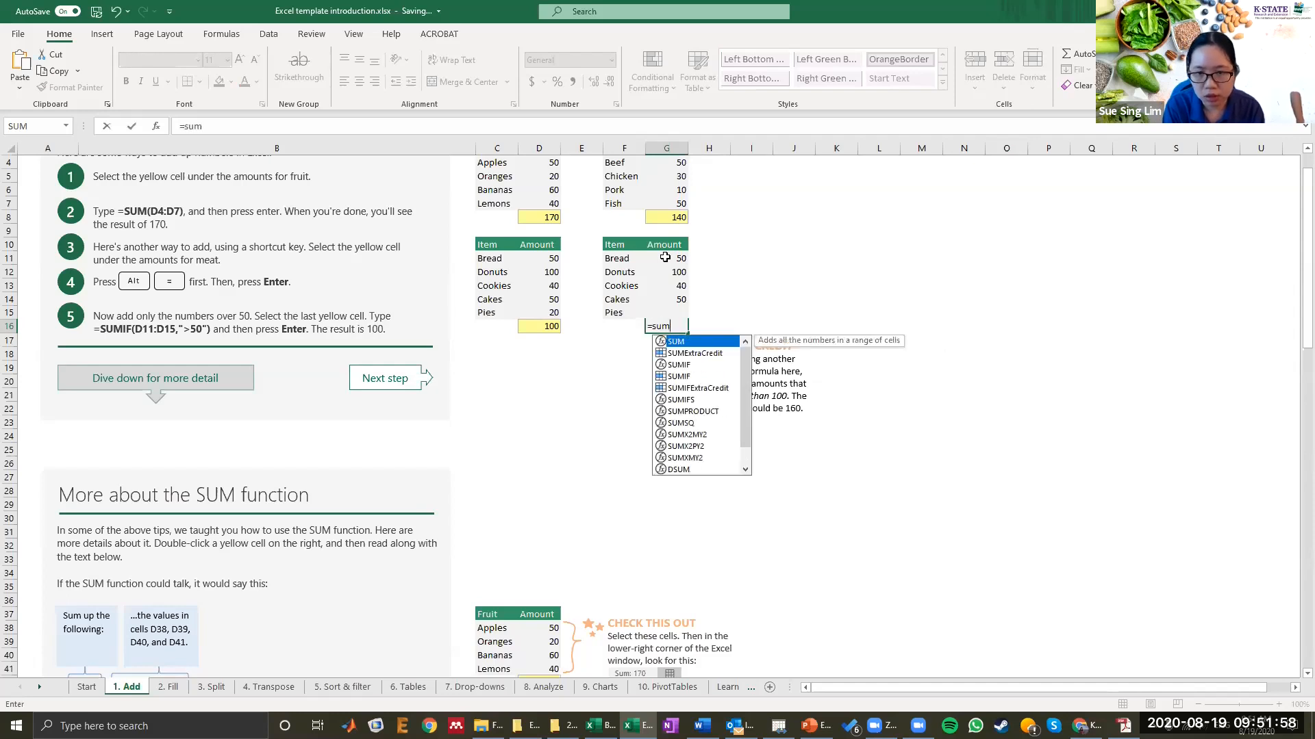
text(if()
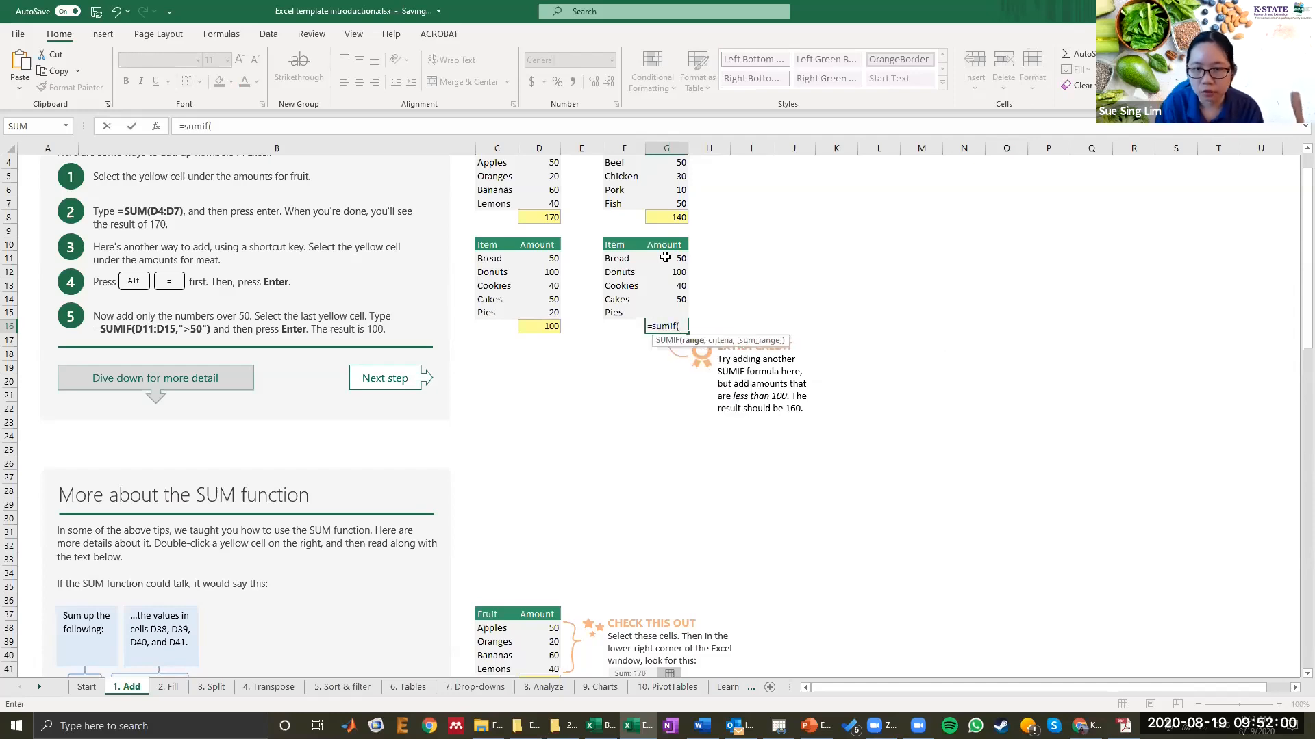
drag(665, 257, 666, 294)
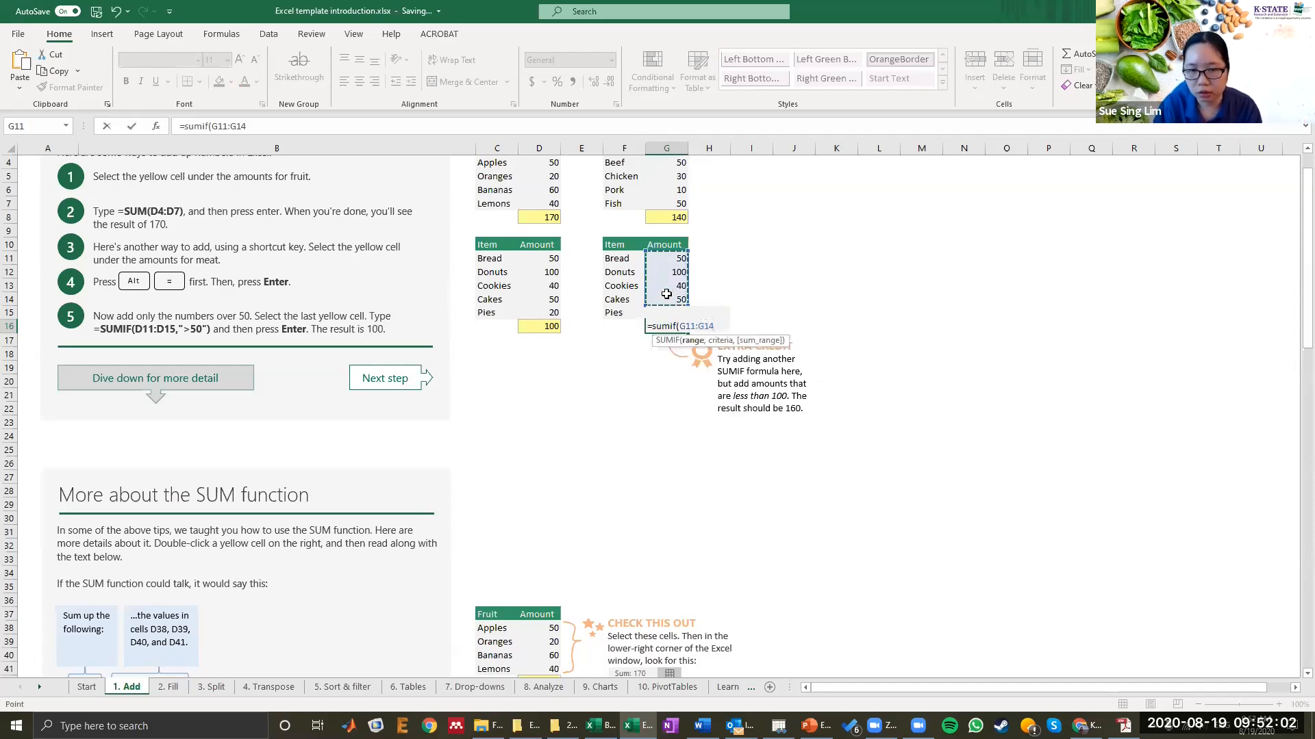
text(,)
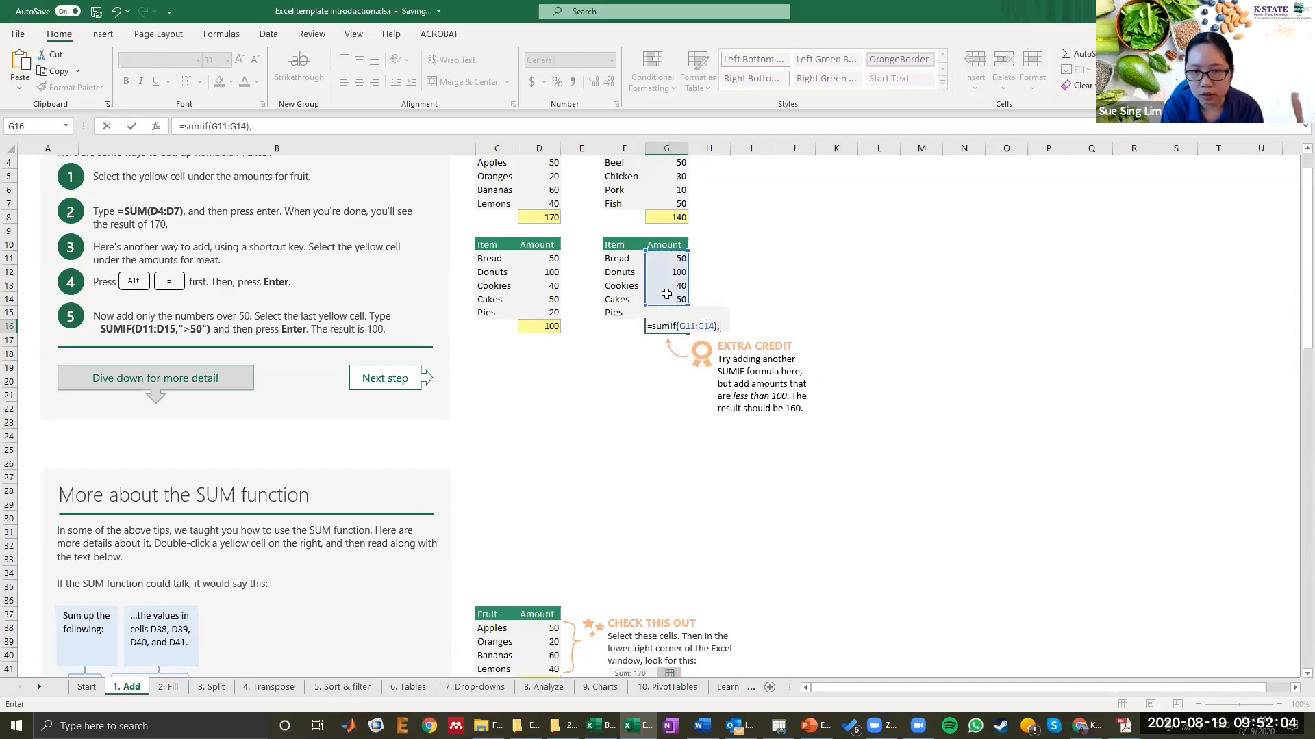
key(BackSpace)
key(BackSpace)
text(,)
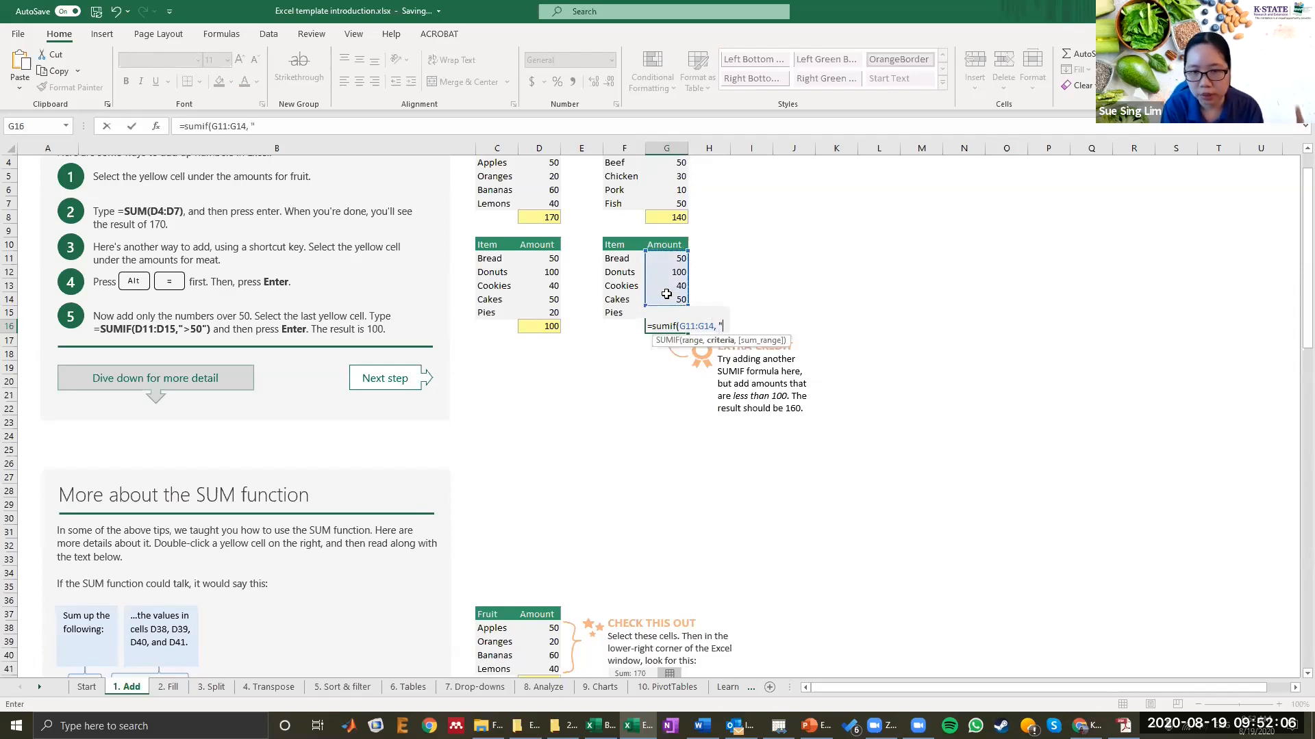
text(<)
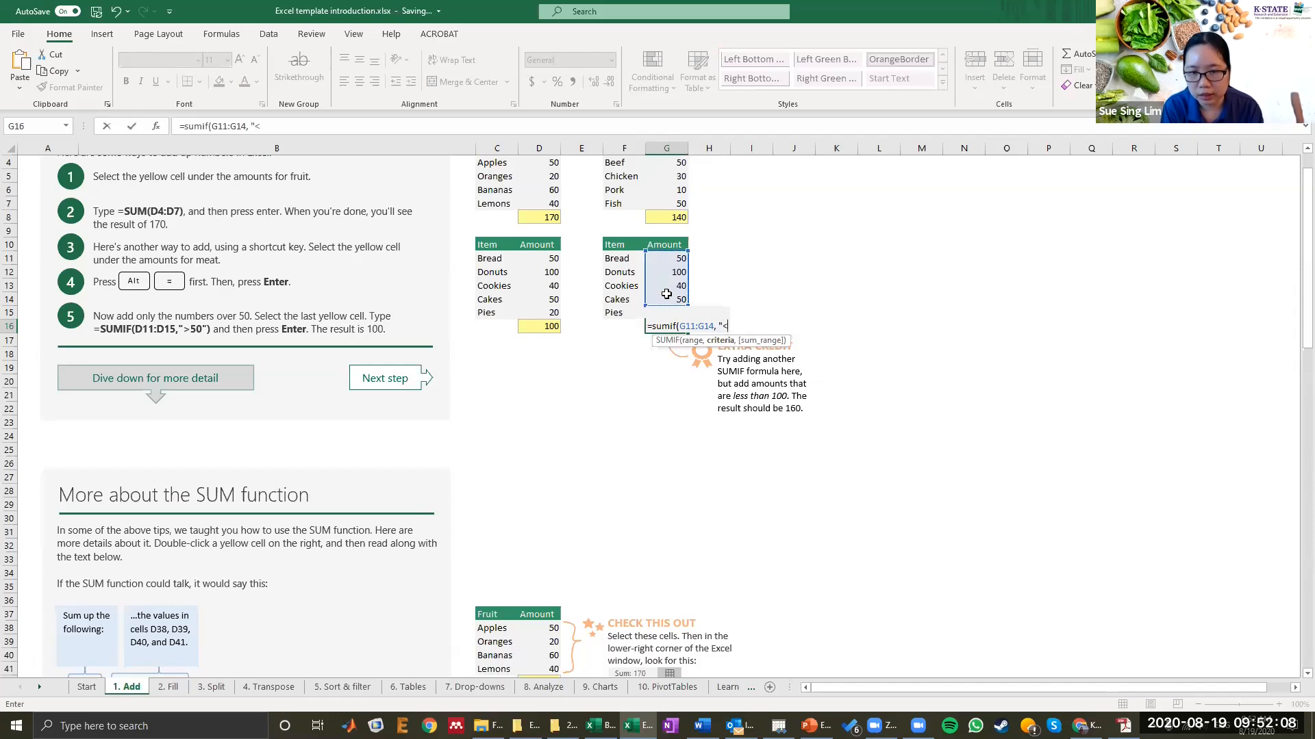
text(100")
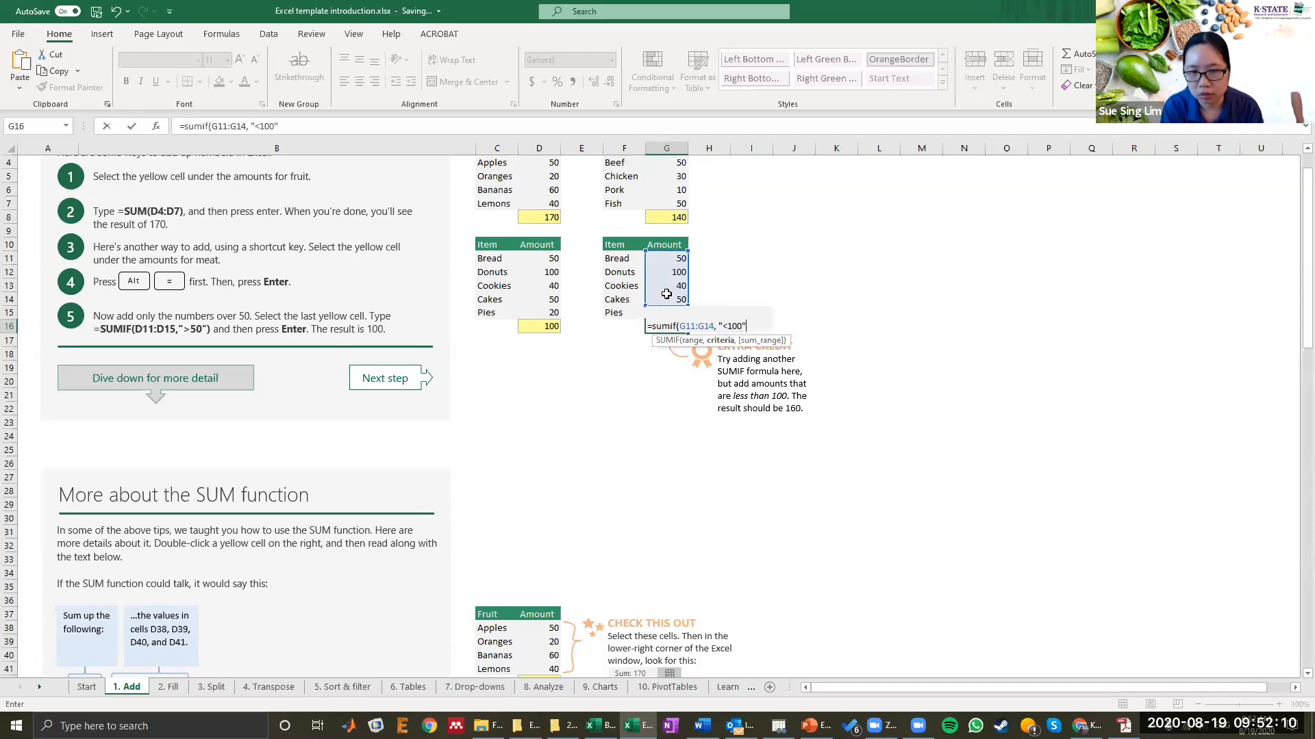
text())
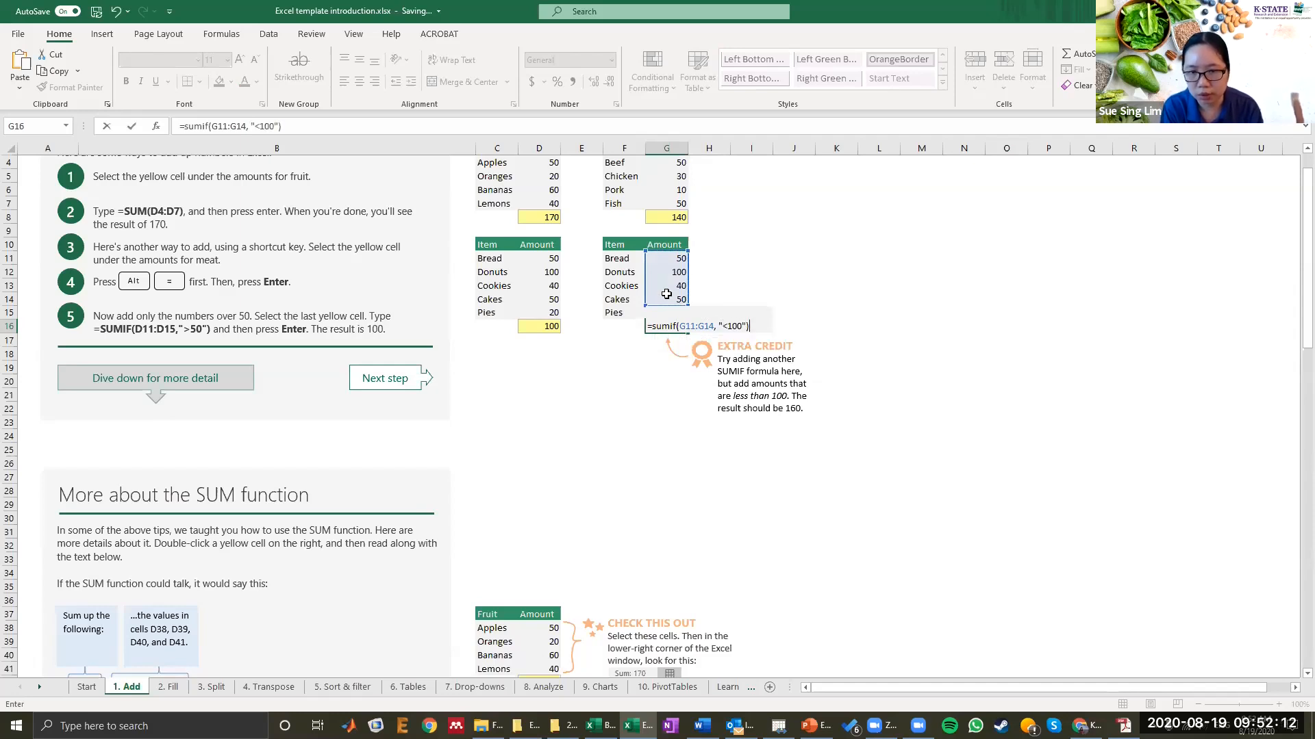
key(Return)
key(Up)
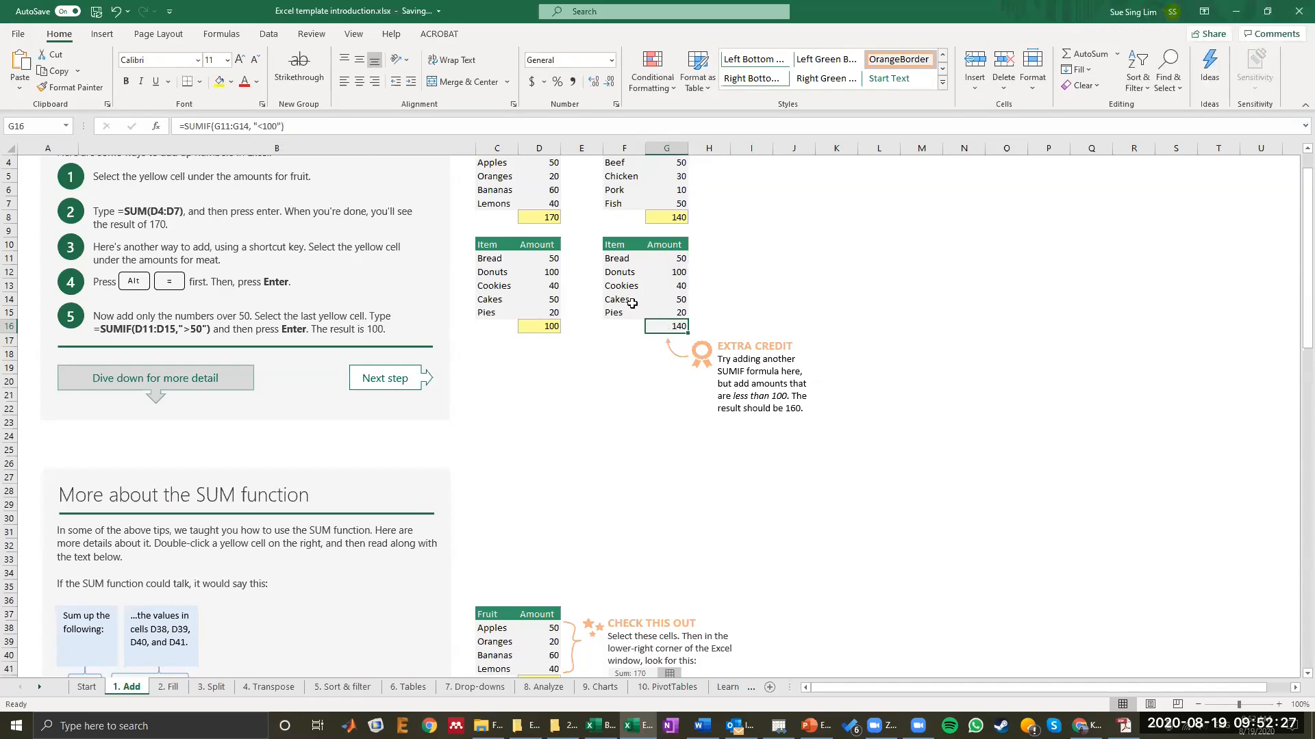
Step: Extend the G16 formula's range to include G15, making it G11:G15
double_click(668, 325)
drag(686, 303, 690, 315)
key(Return)
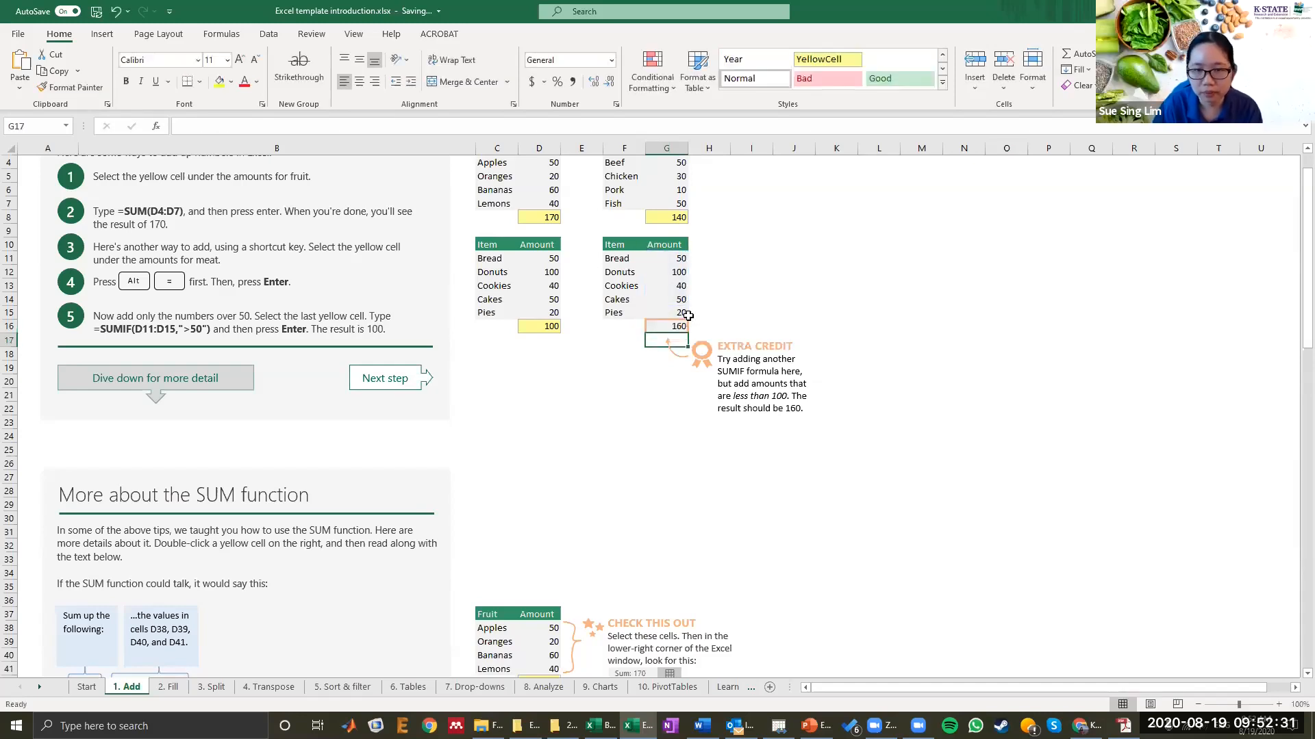
Step: Change the criterion of the D16 SUMIF formula to ">=50"
scroll(536, 290, down, 1)
scroll(475, 309, up, 2)
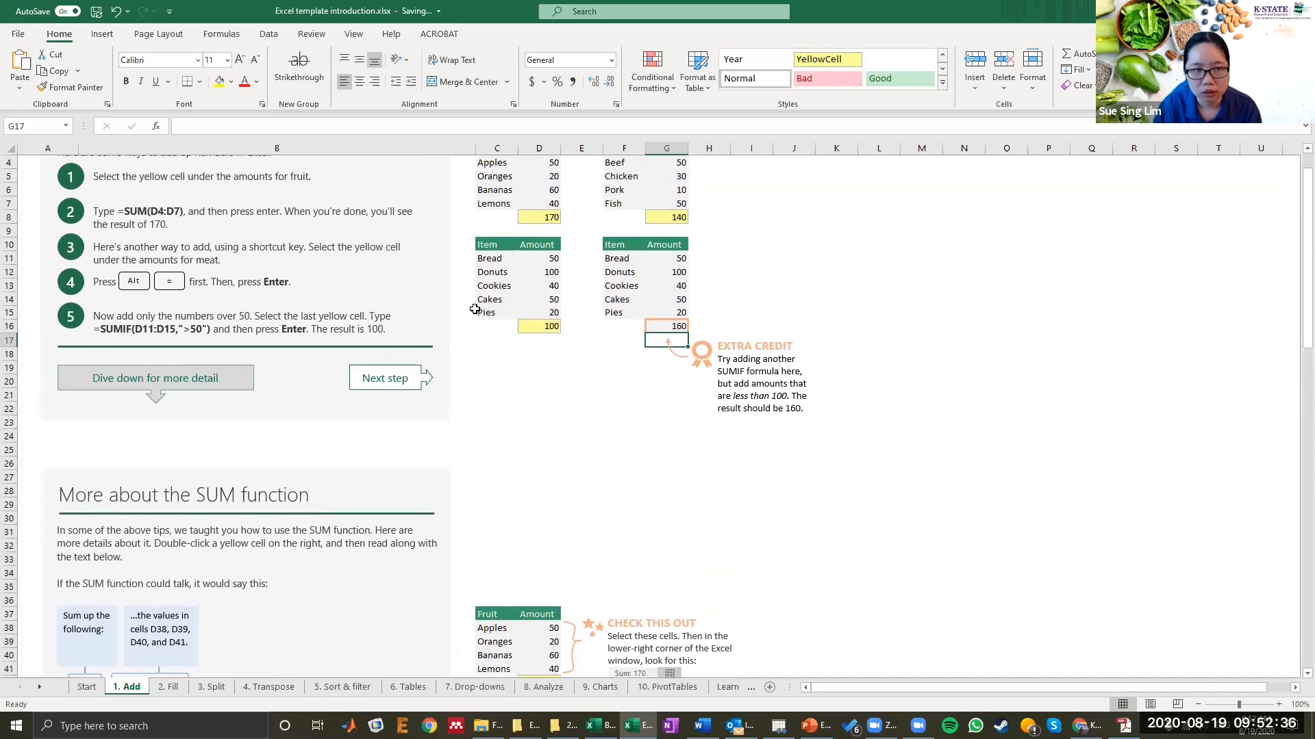
scroll(475, 309, down, 5)
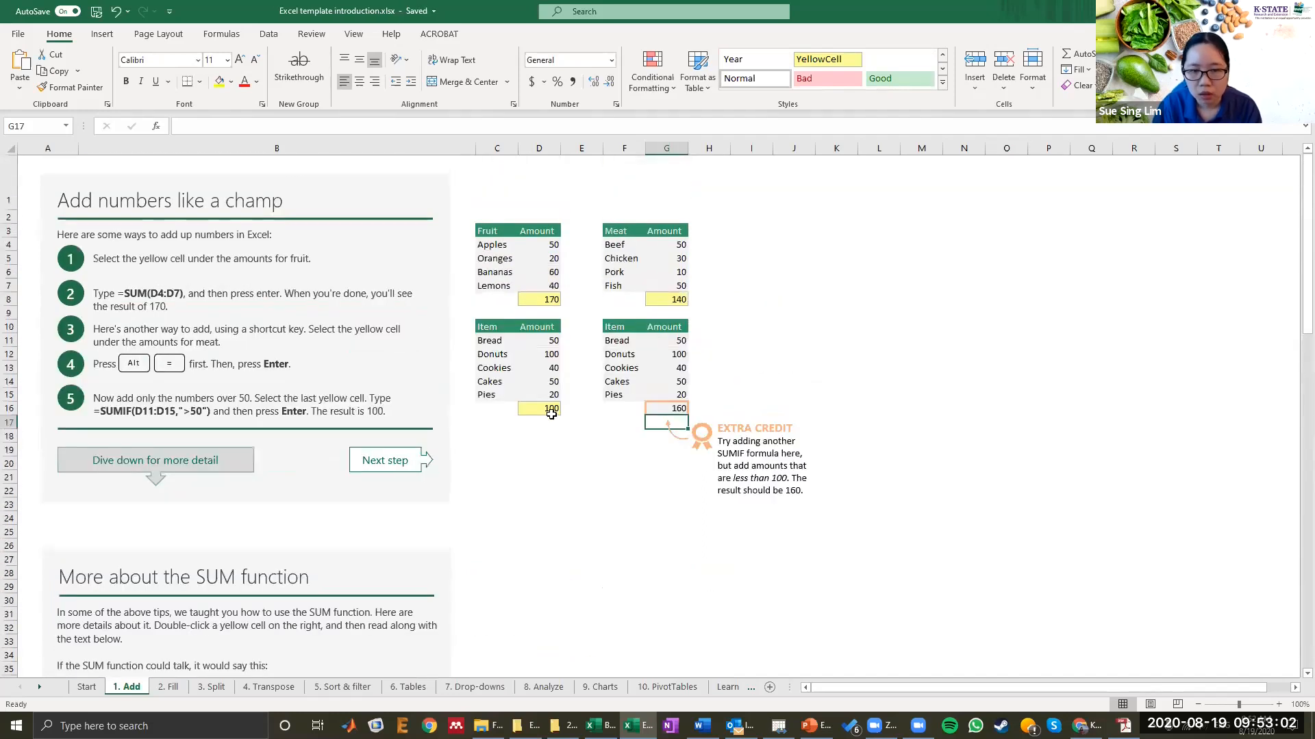
click(539, 408)
click(266, 126)
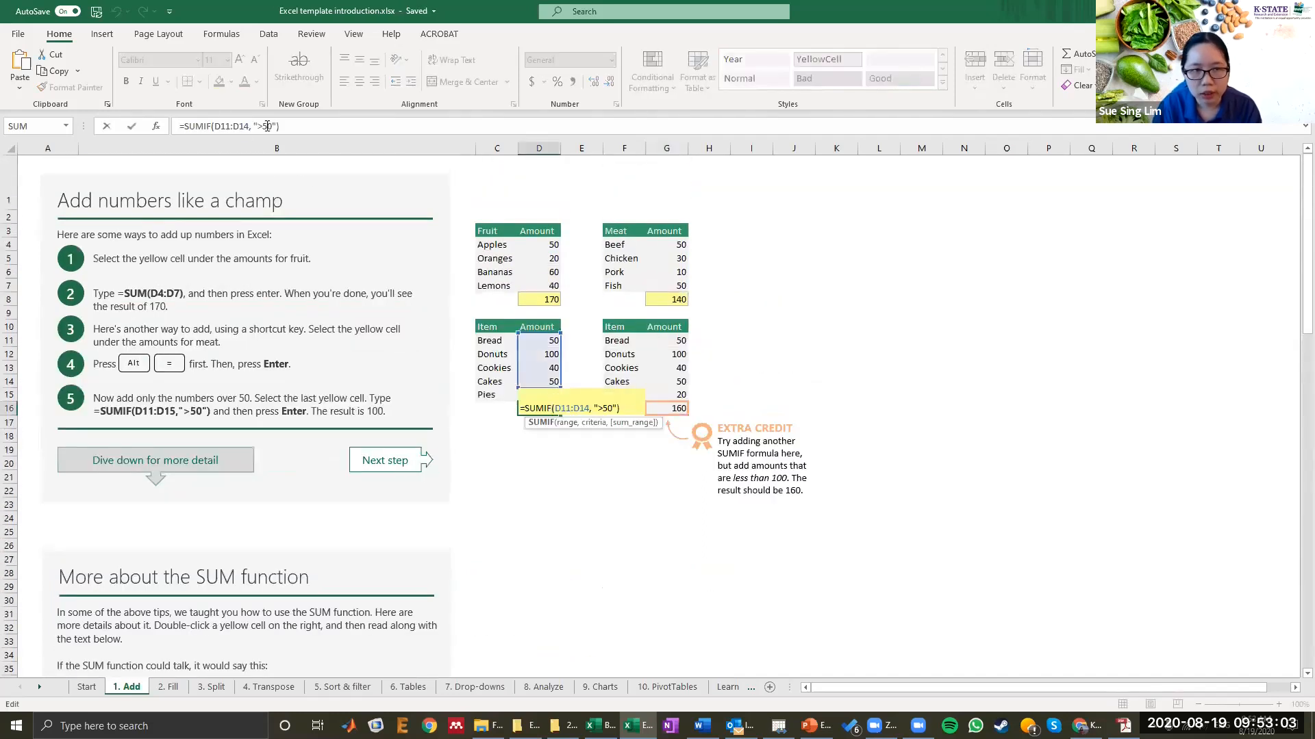
click(267, 126)
click(259, 126)
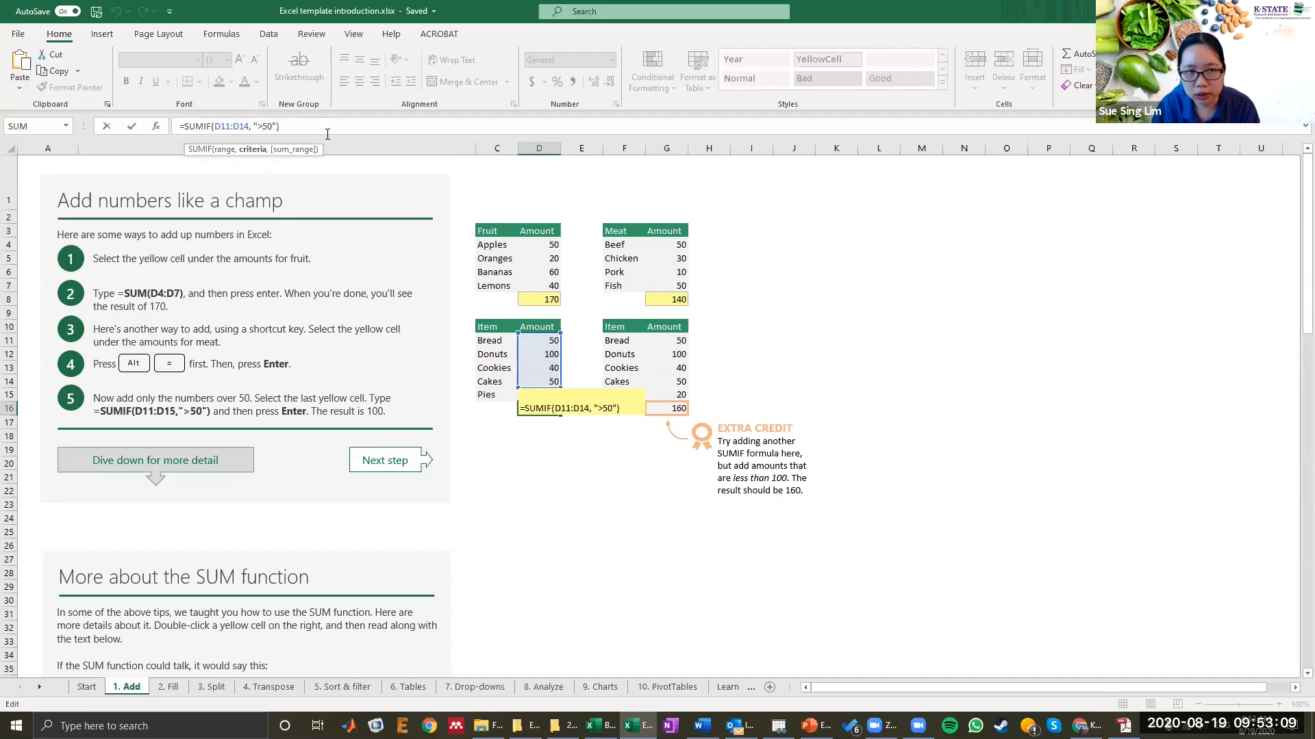
text(=)
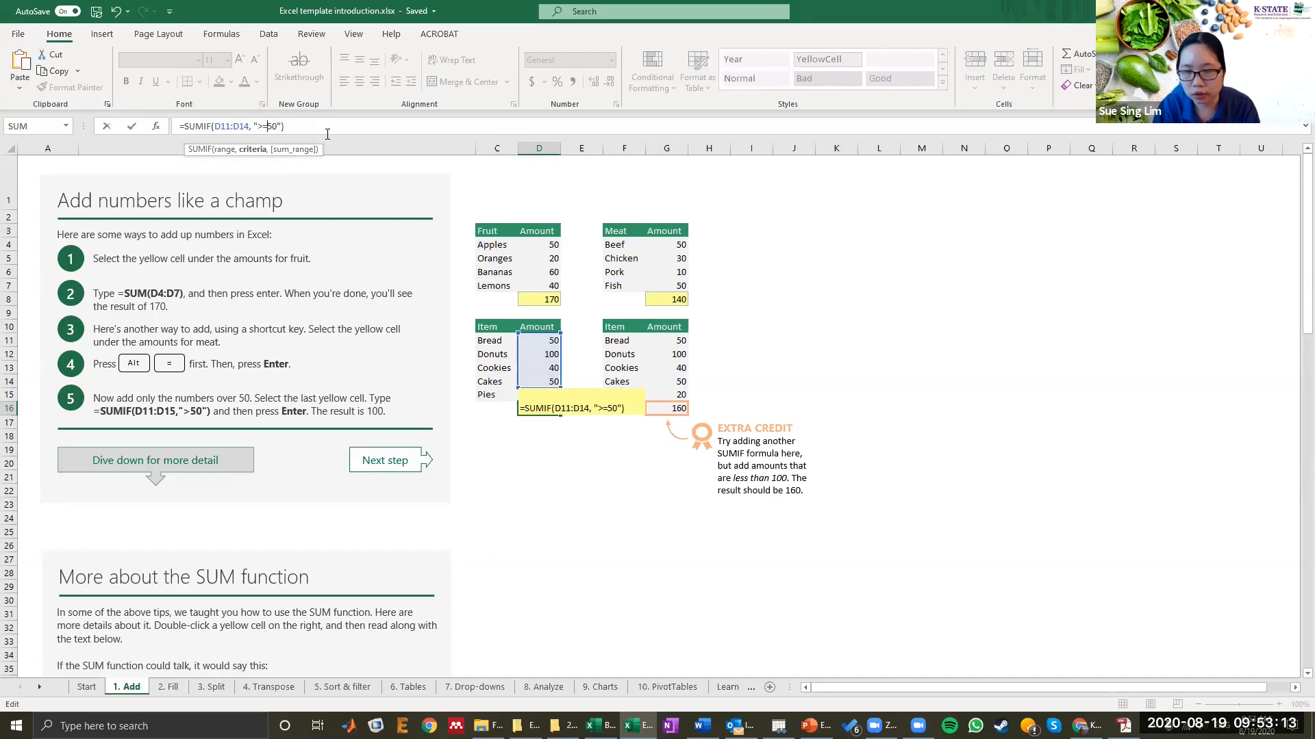
key(Return)
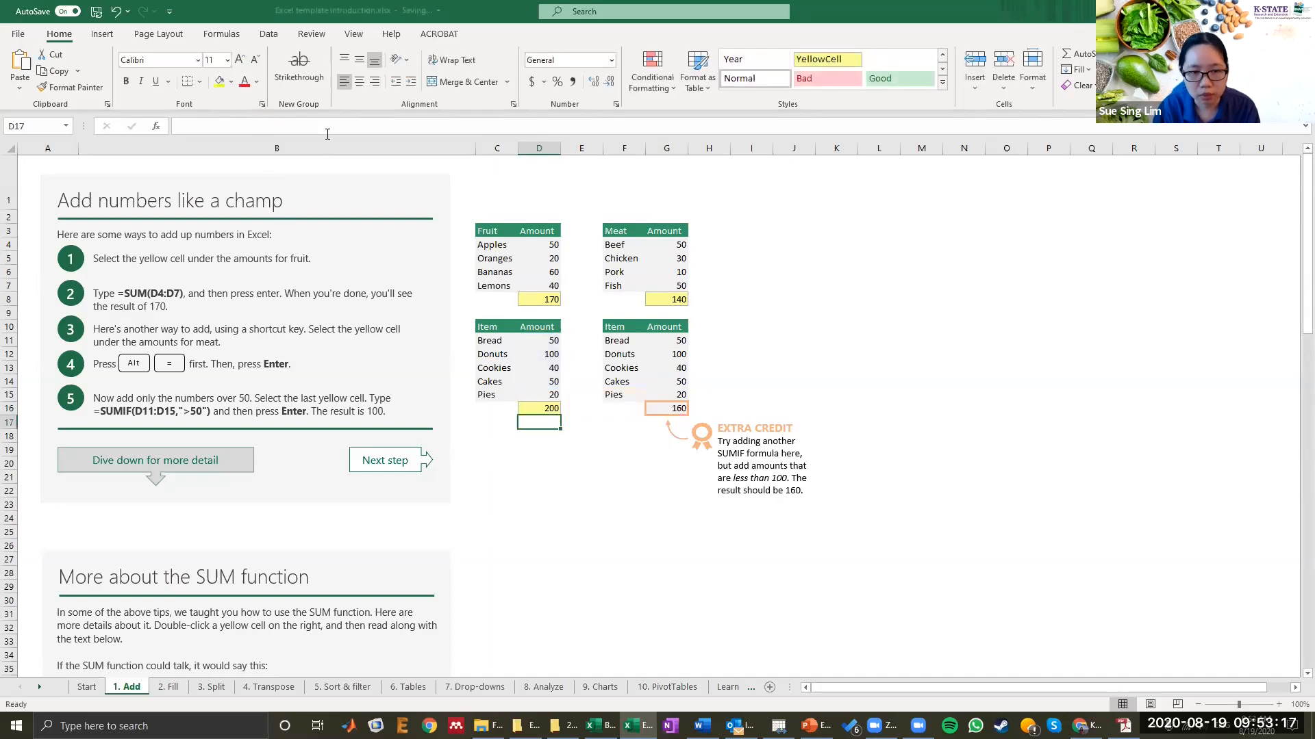
Step: Change the D16 SUMIF criterion back to ">50"
key(Up)
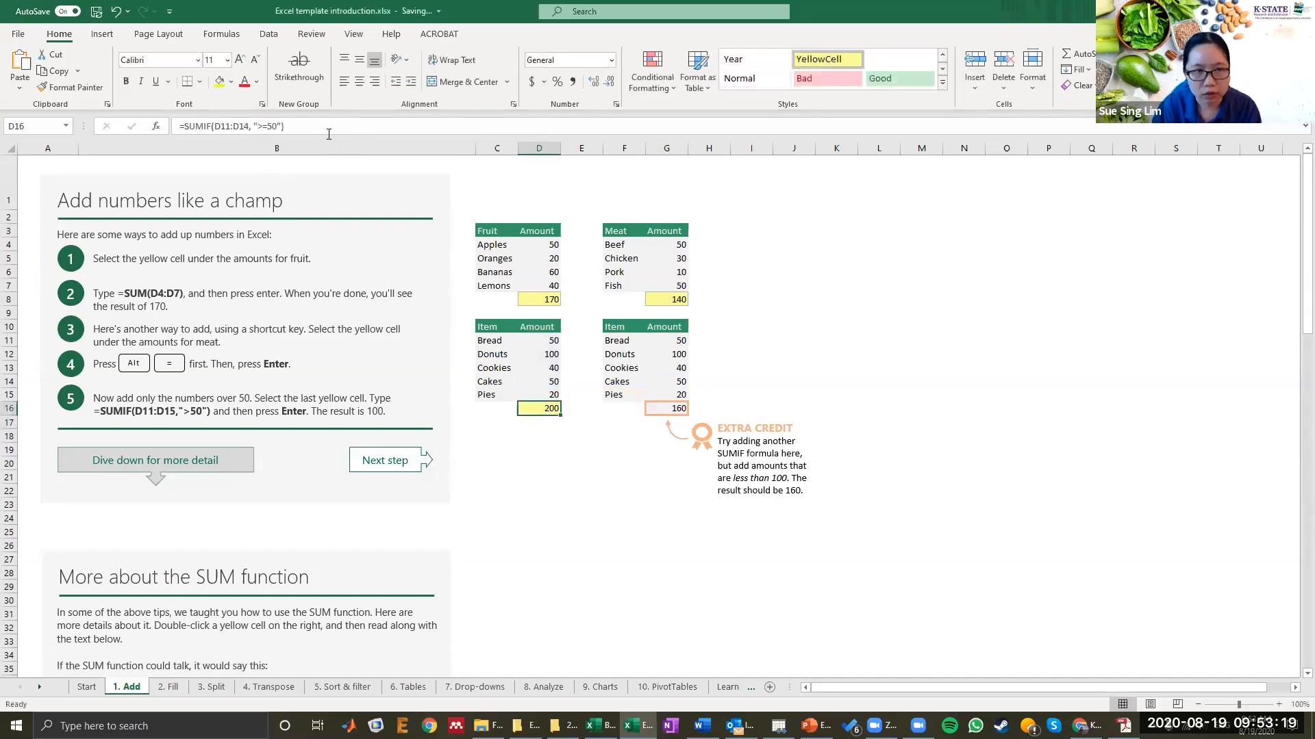
click(269, 125)
key(BackSpace)
key(Return)
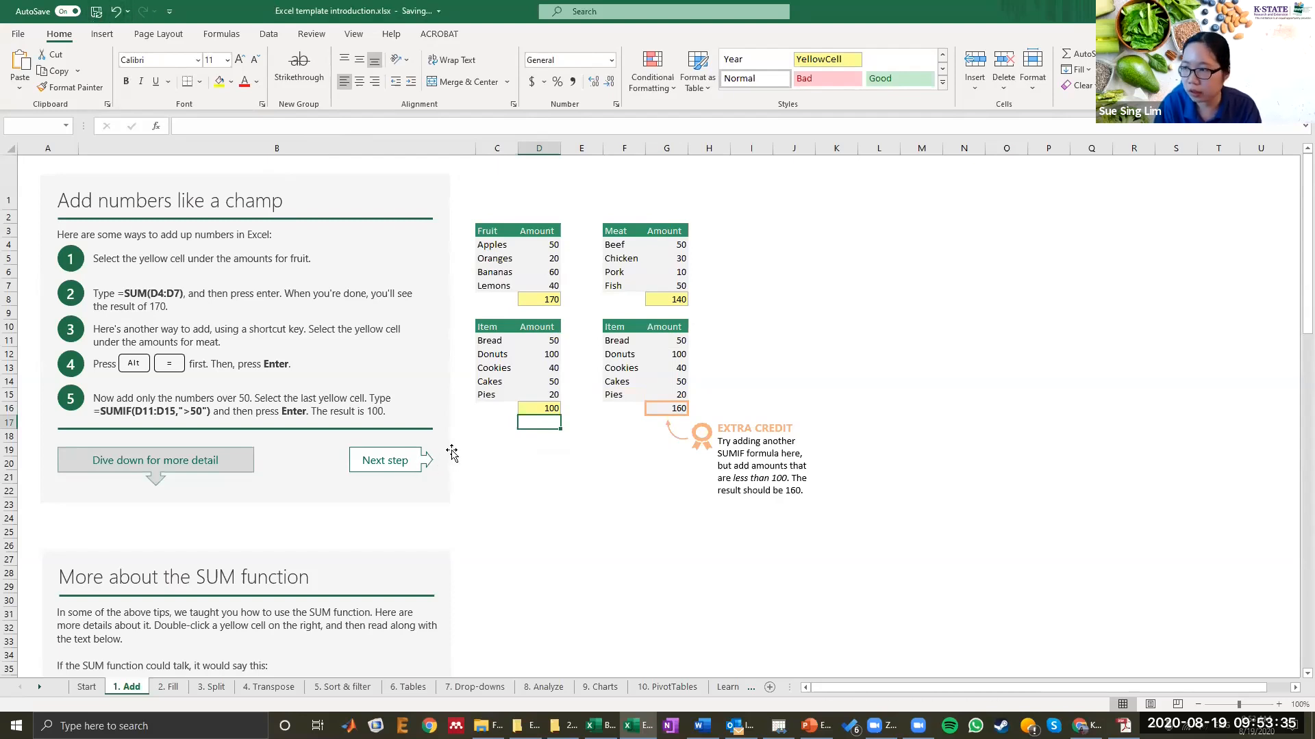
Step: Switch to the Fill sheet and inspect the cells of its first number table
click(169, 687)
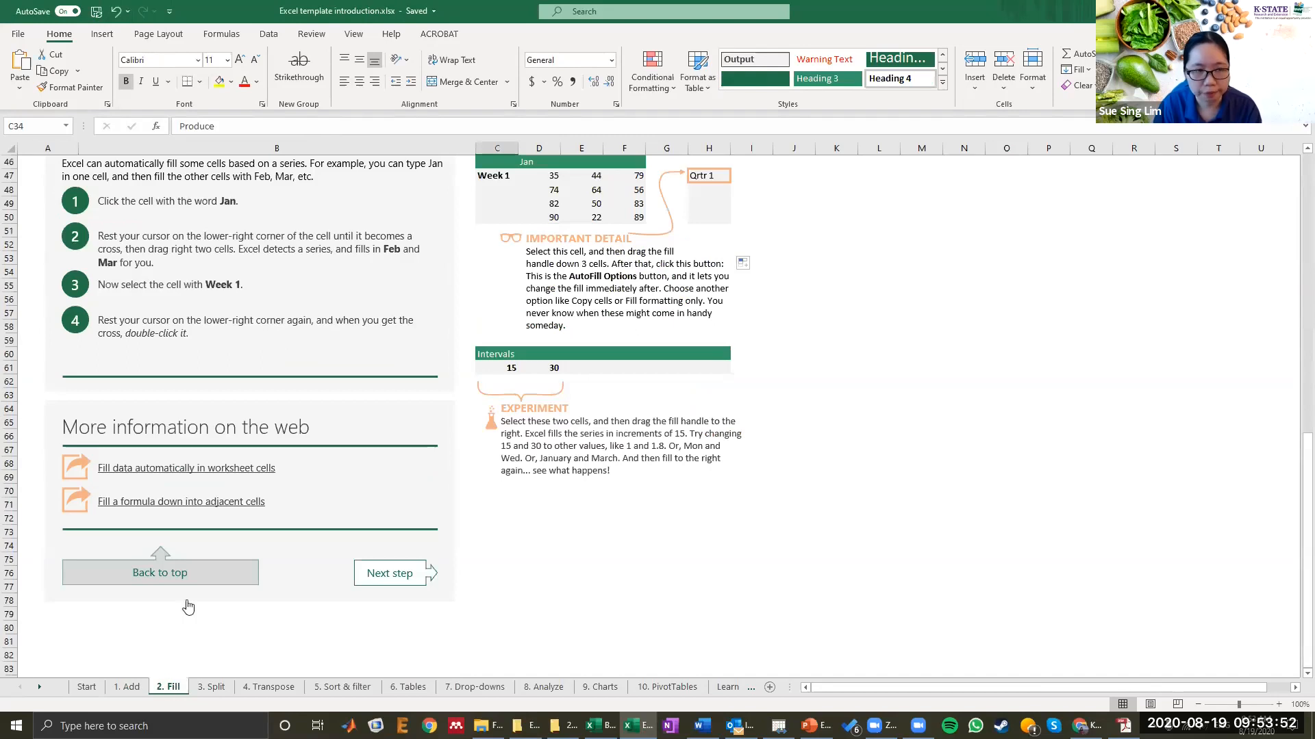
scroll(244, 468, up, 10)
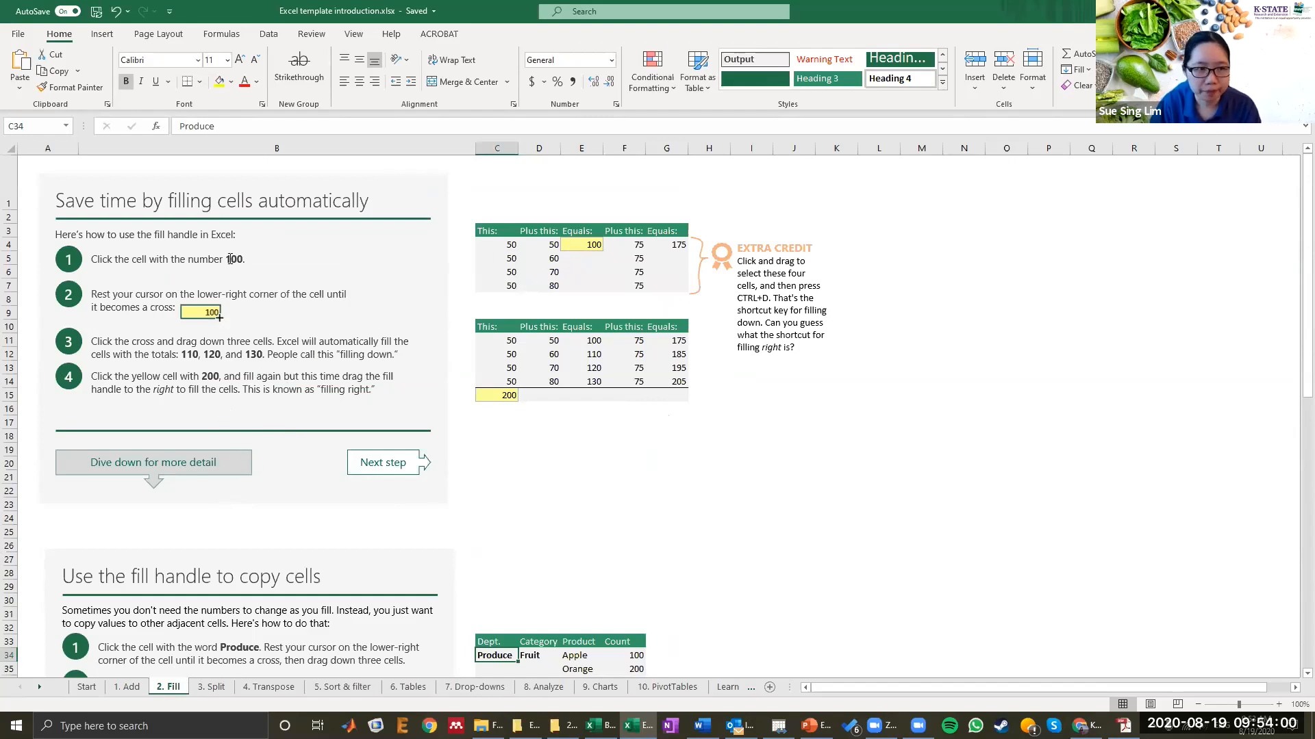
click(514, 241)
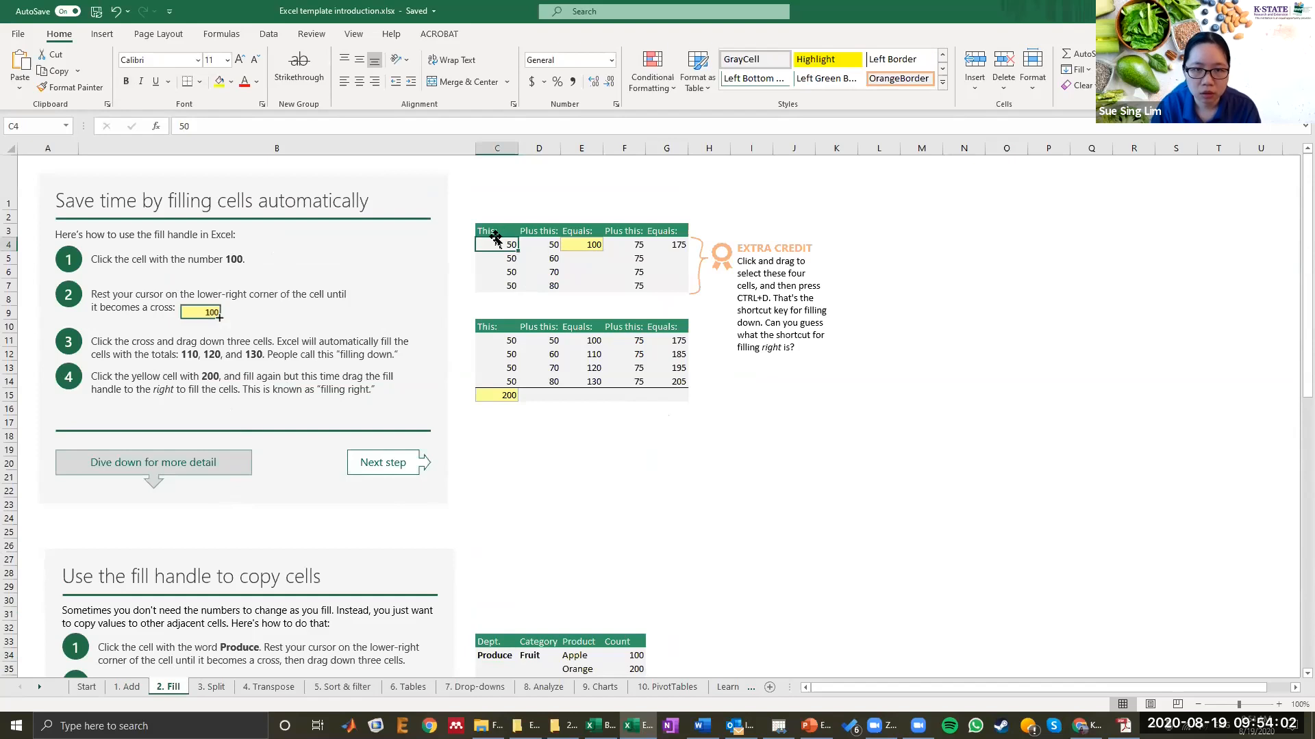
drag(494, 226, 586, 299)
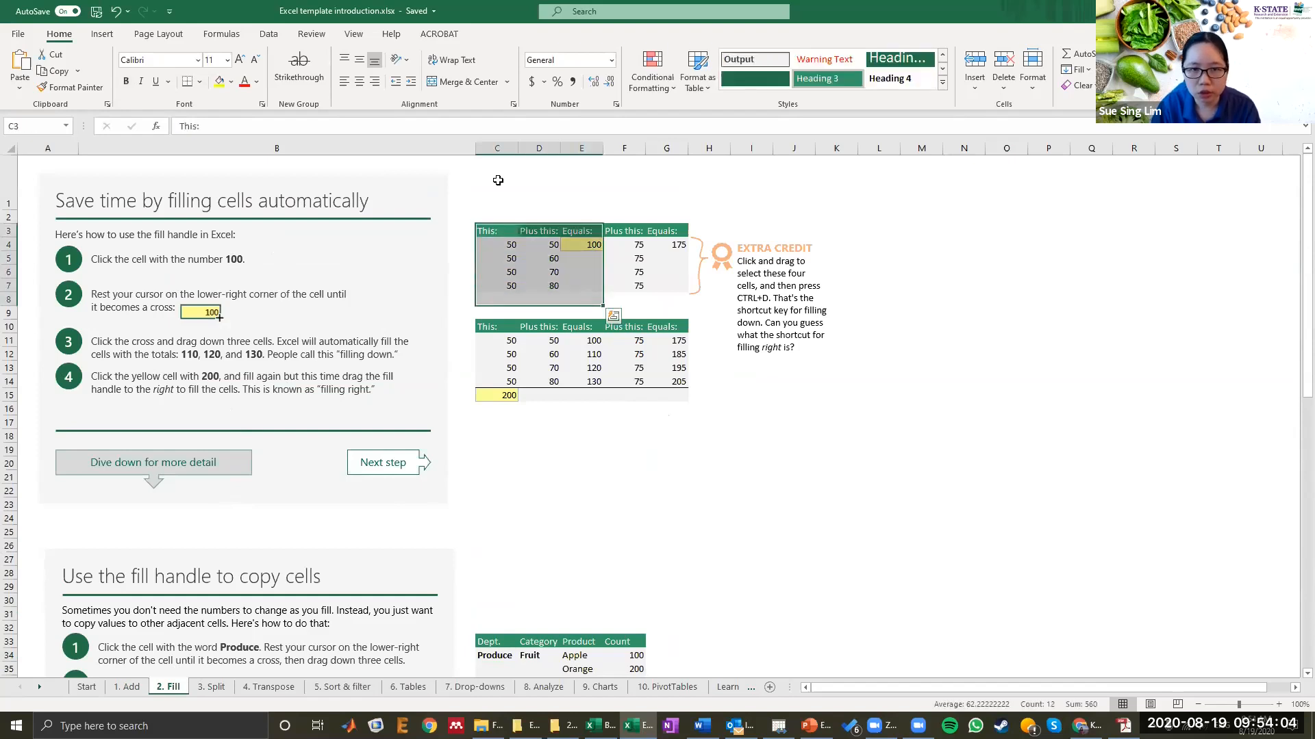
click(508, 245)
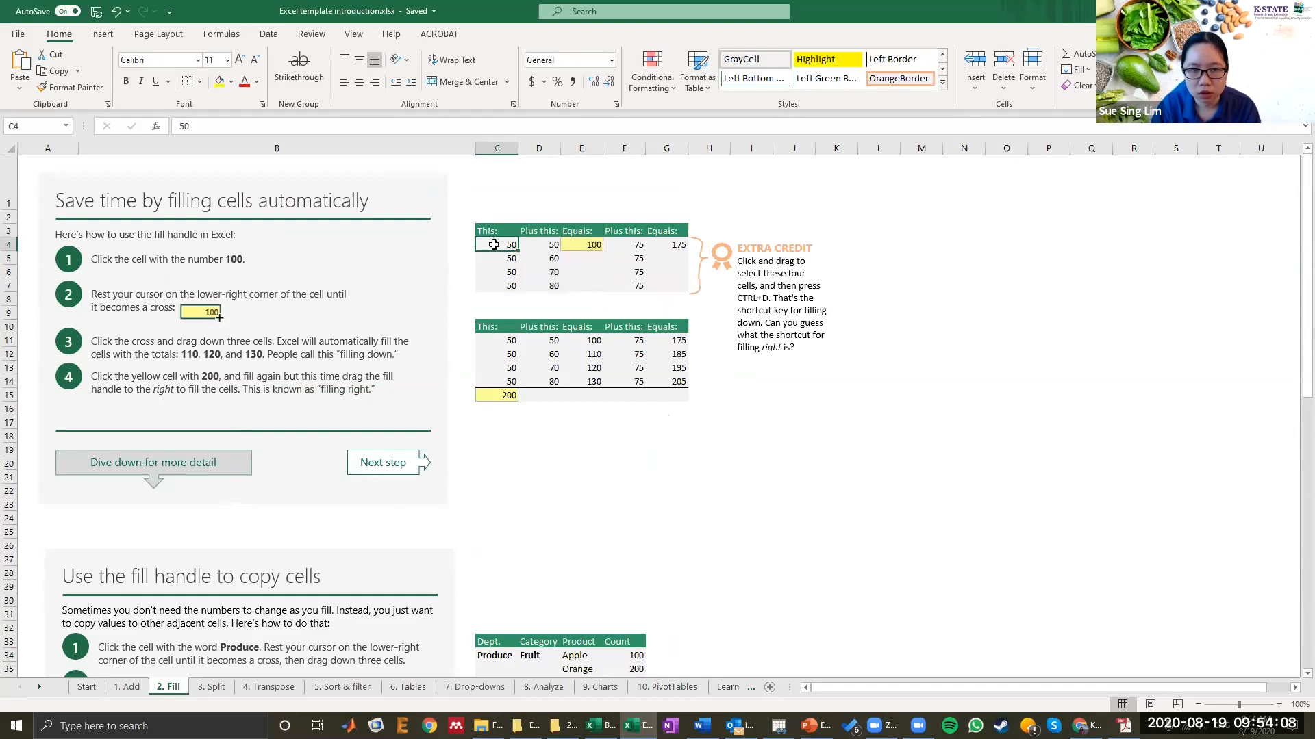
click(533, 243)
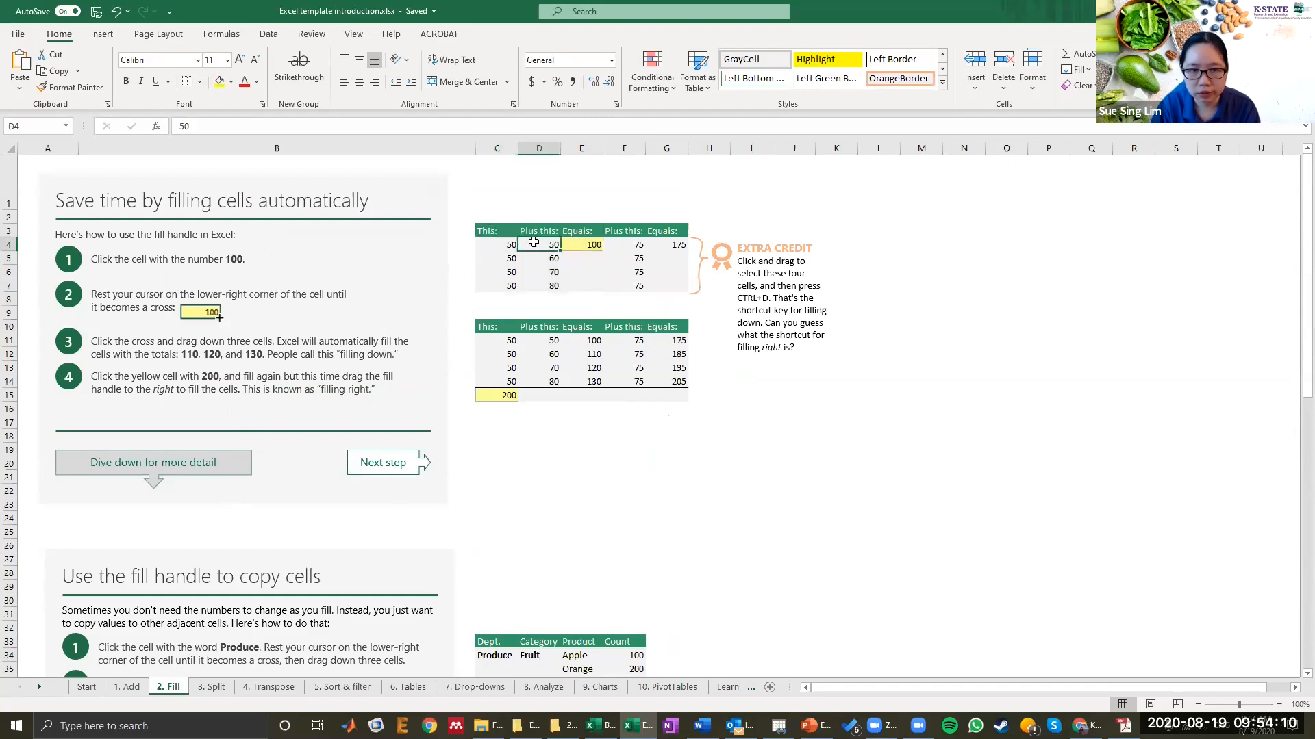
click(581, 243)
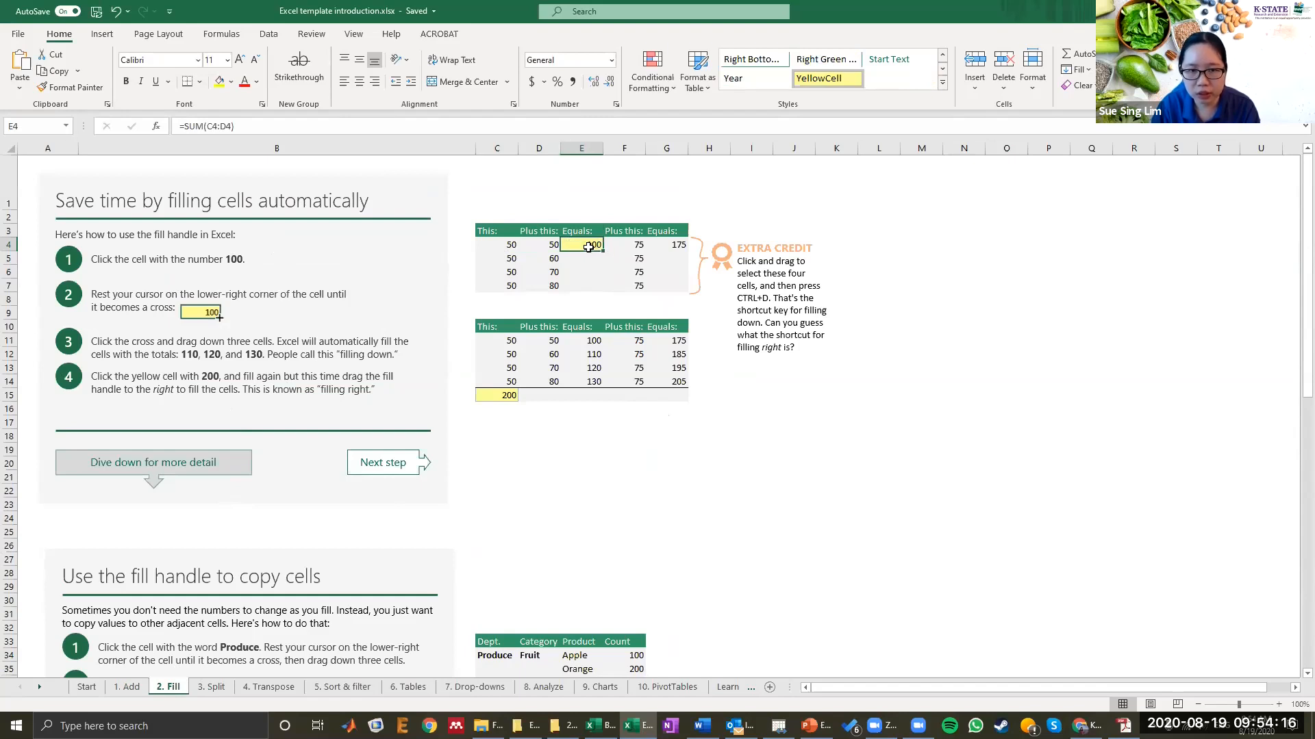
Step: Examine E4's SUM formula and the numbers in C5:D7 one by one
drag(182, 129, 259, 126)
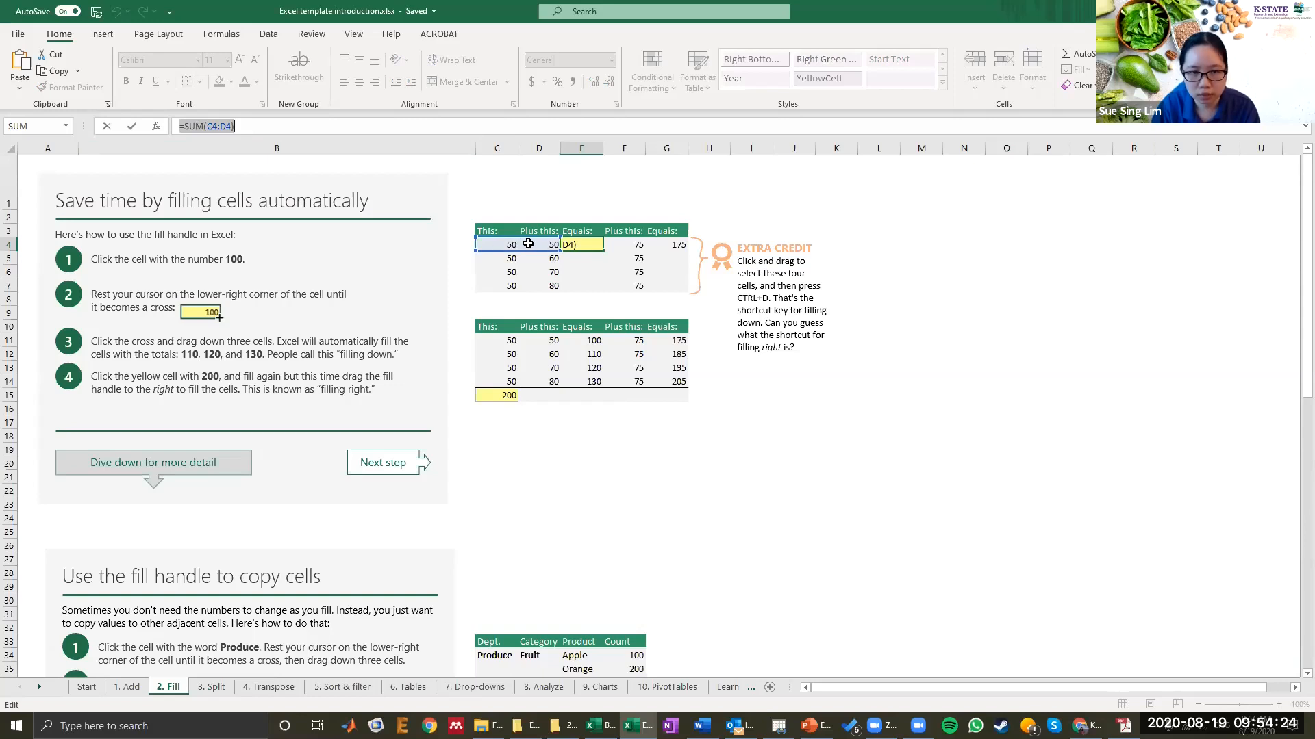
key(Return)
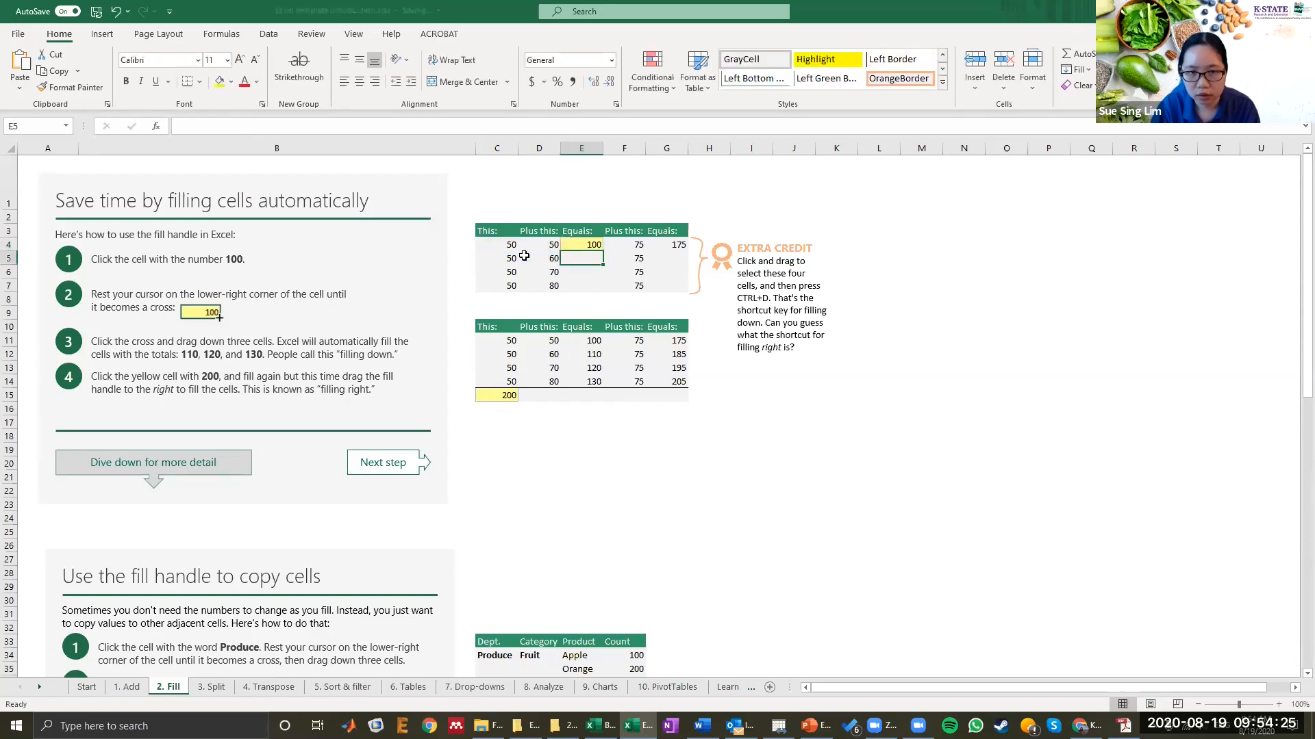
click(487, 258)
click(538, 258)
click(496, 272)
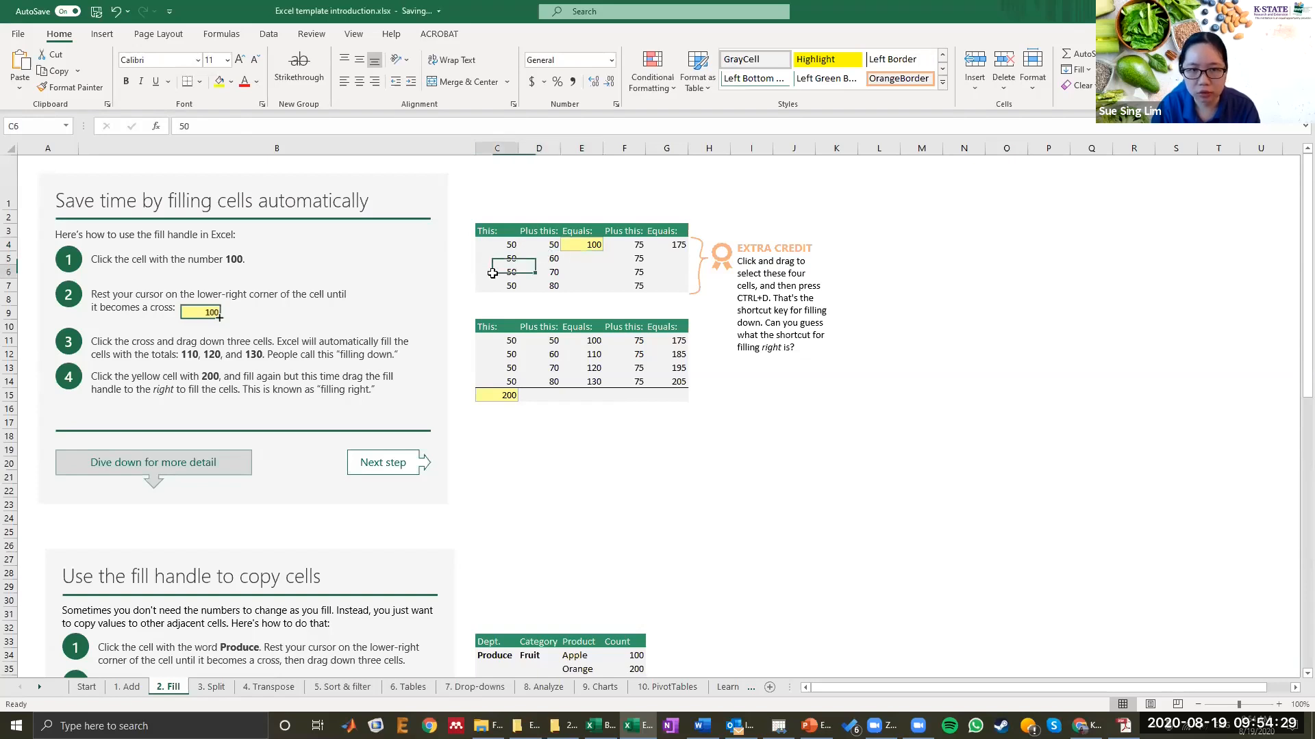
click(540, 275)
click(499, 282)
click(540, 284)
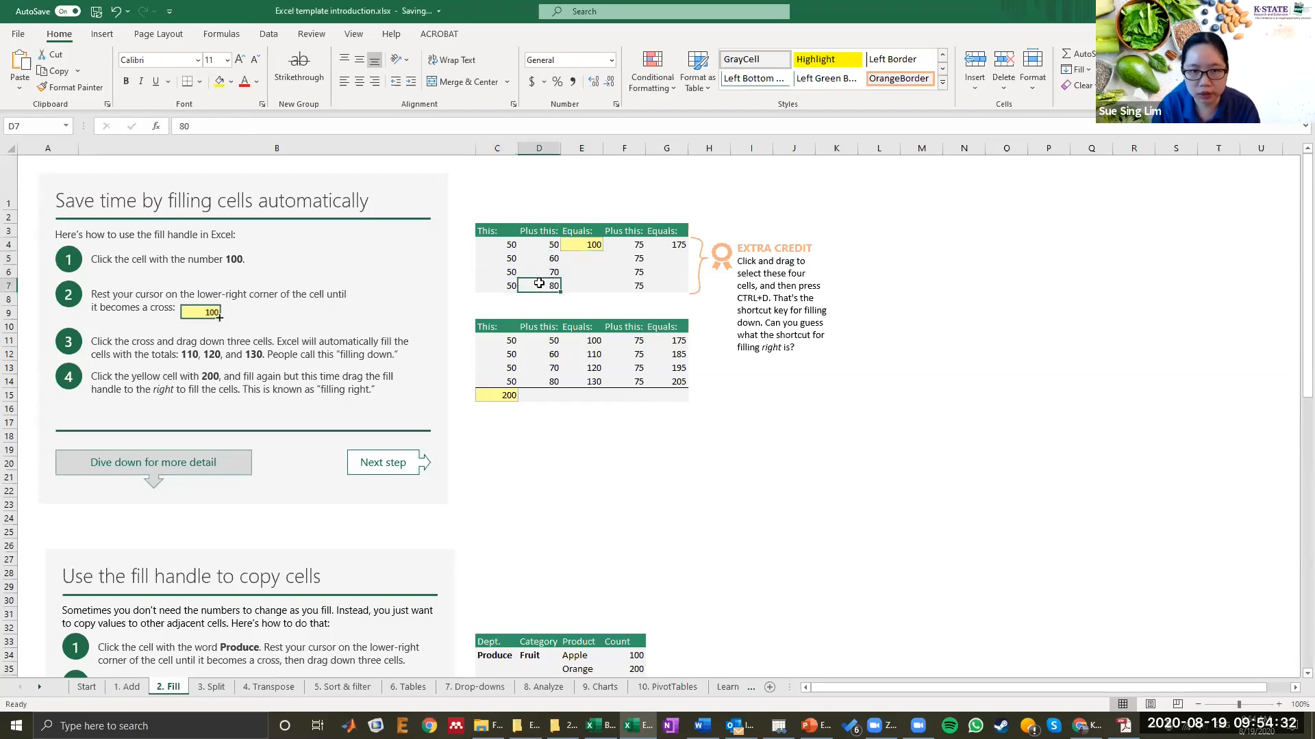
Step: Fill E4's SUM formula down through E7 with the fill handle
click(604, 250)
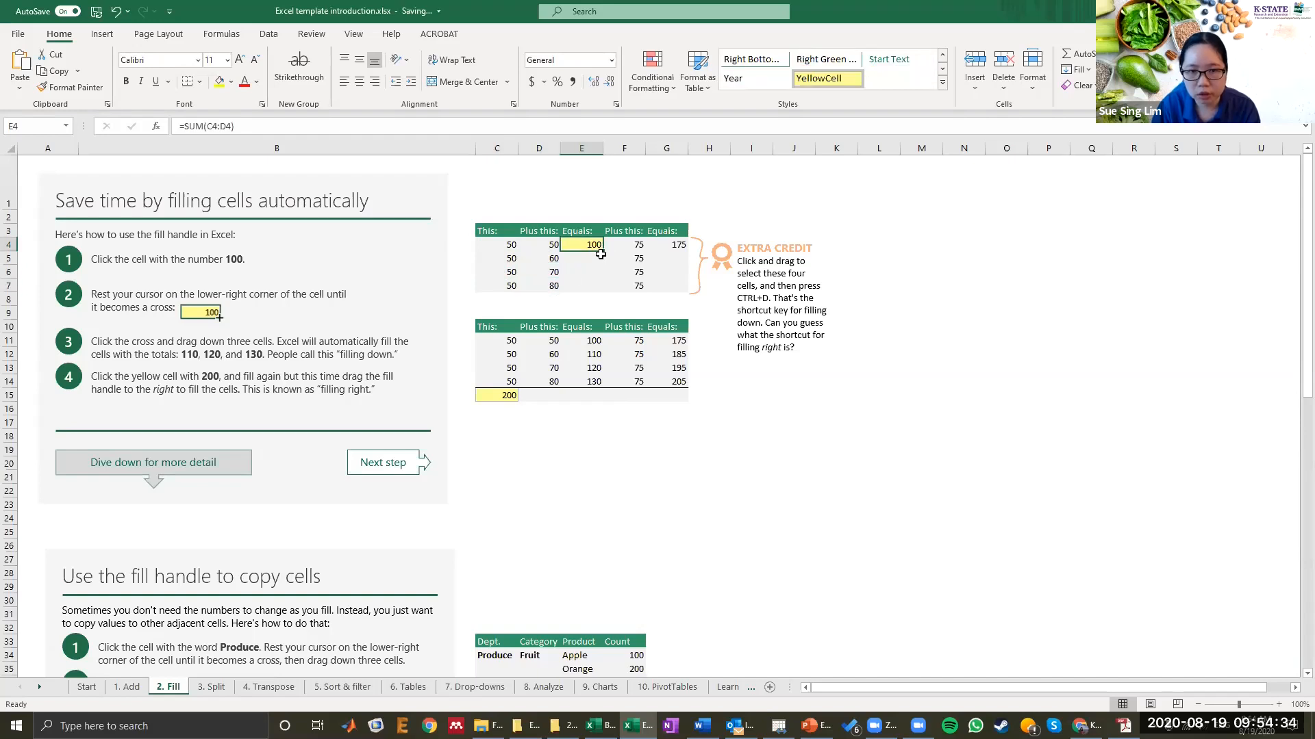
drag(601, 249, 601, 293)
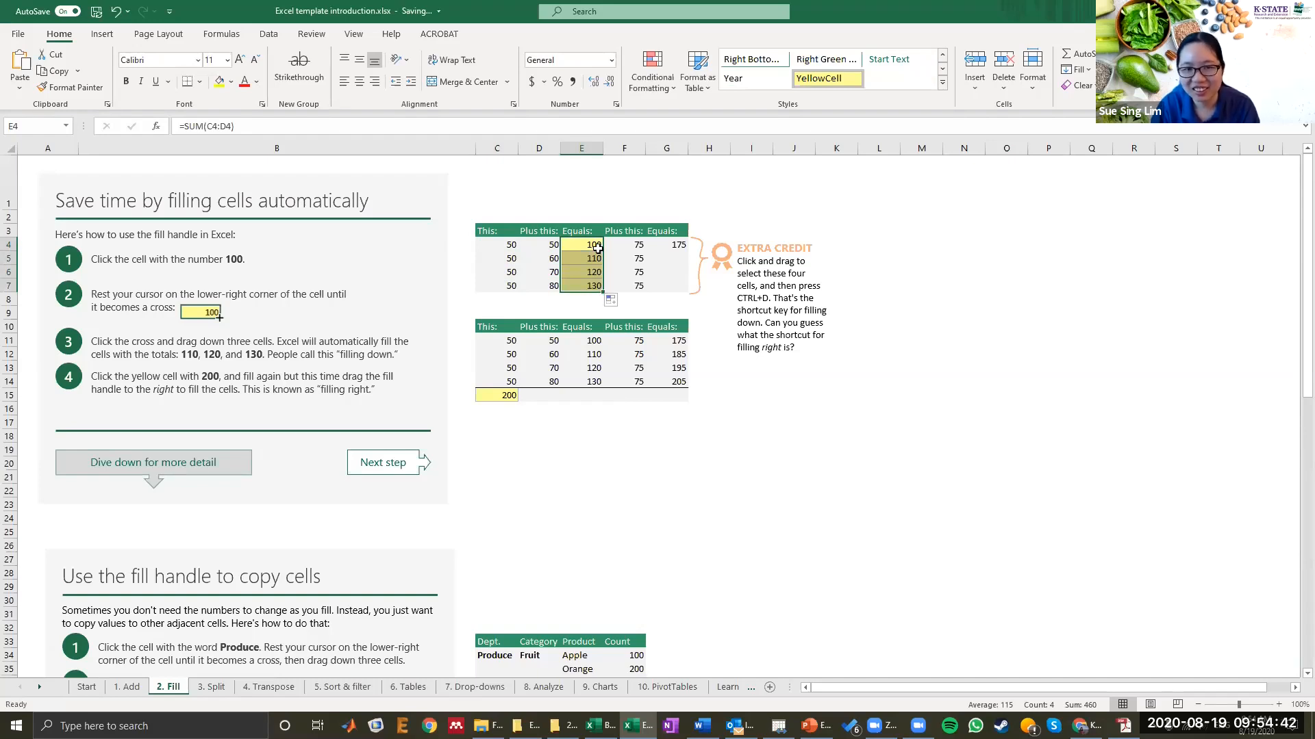
Step: Fill G4's SUM formula down through G7 with the fill handle
click(683, 245)
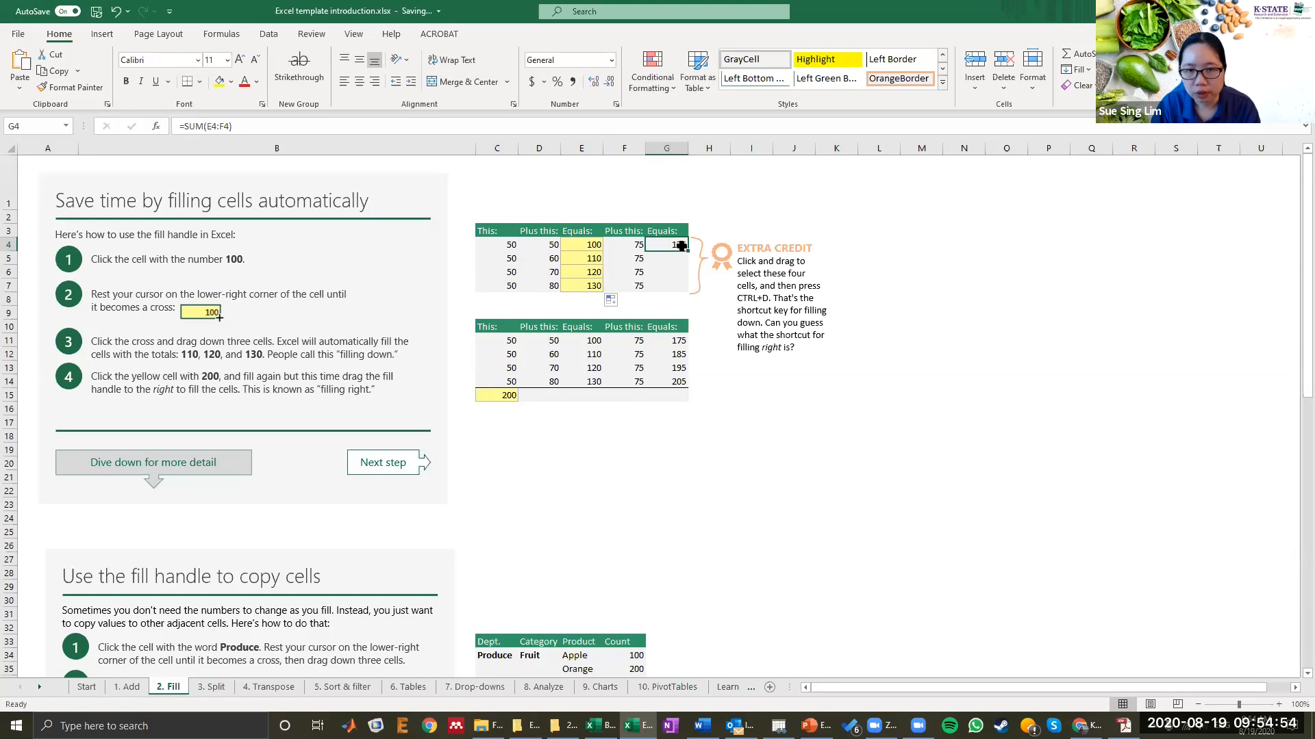
click(255, 130)
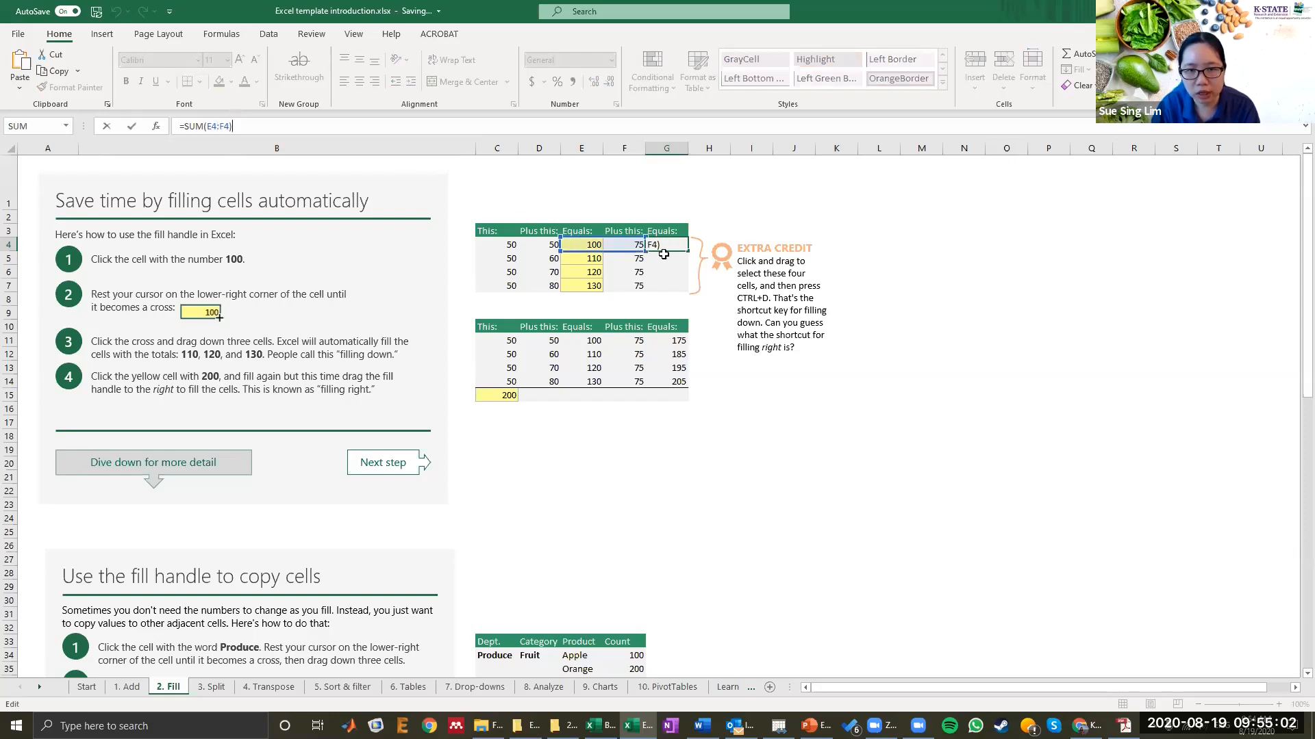
drag(689, 256, 684, 301)
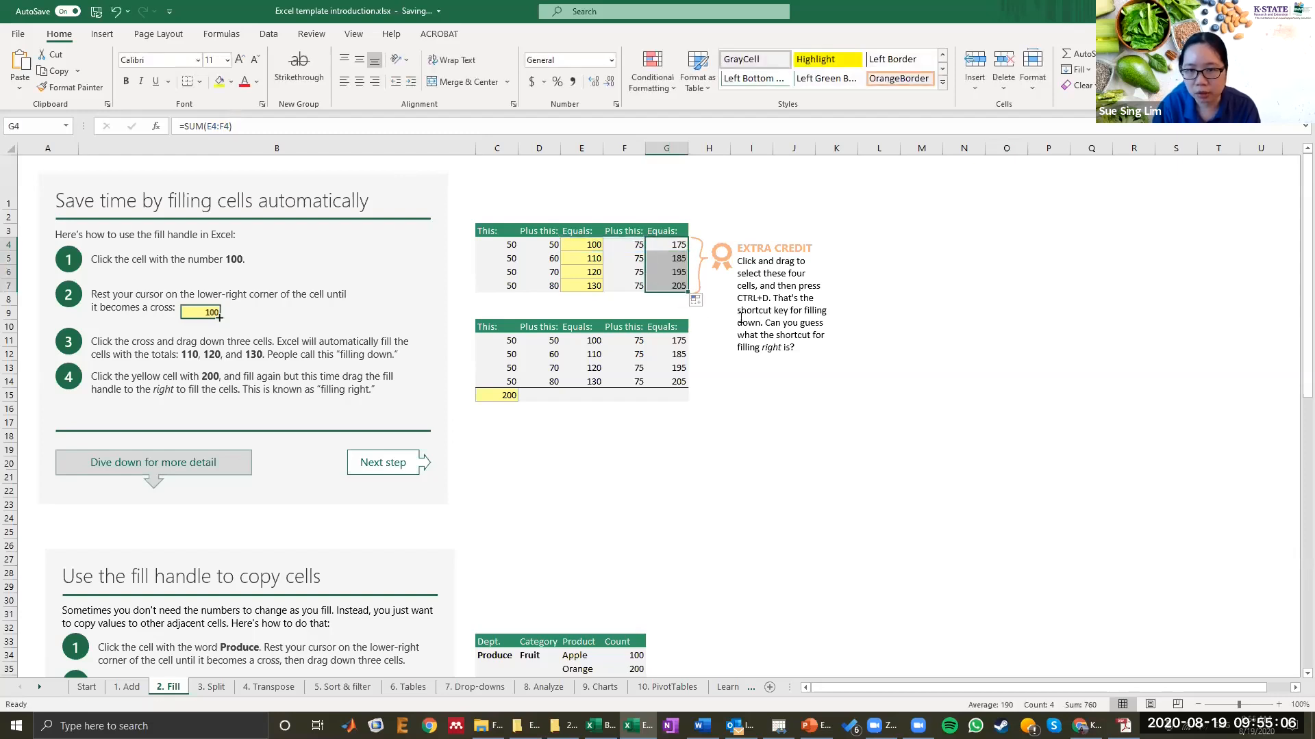
click(674, 247)
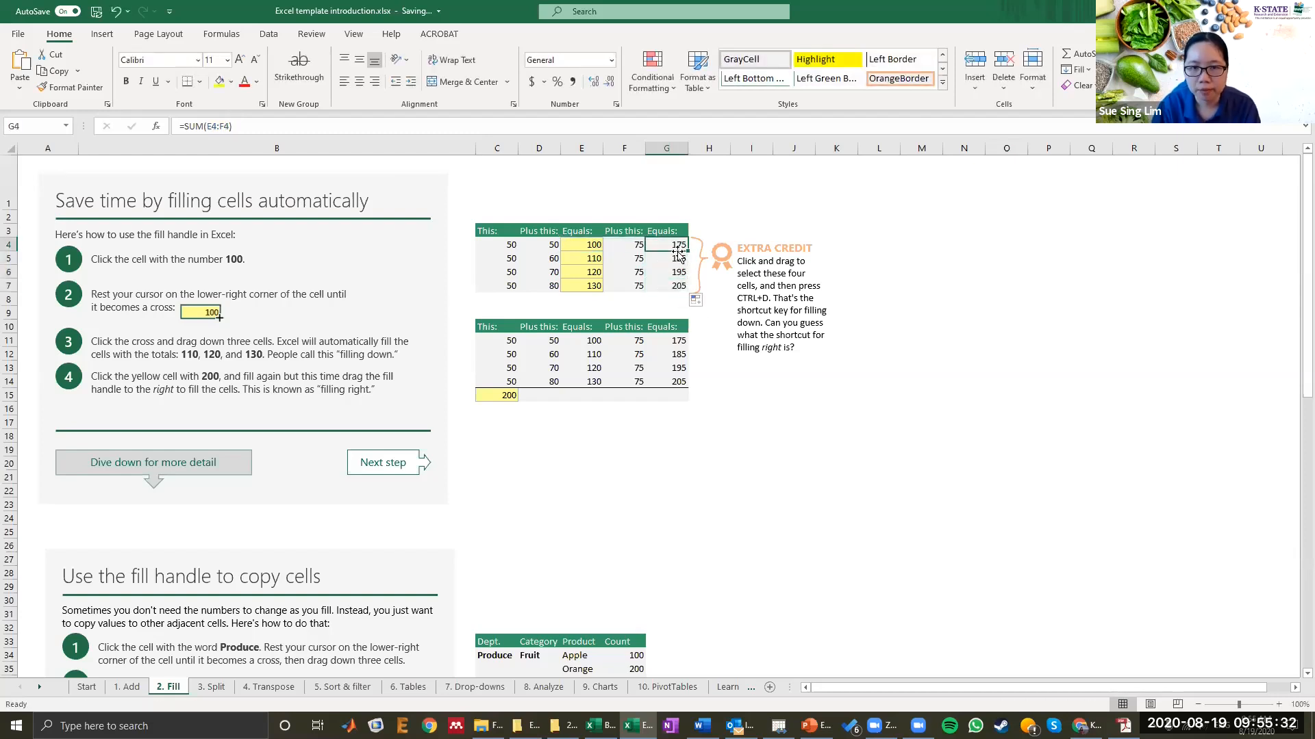
Step: Fill C15's SUM formula right across through G15 with the fill handle
click(503, 395)
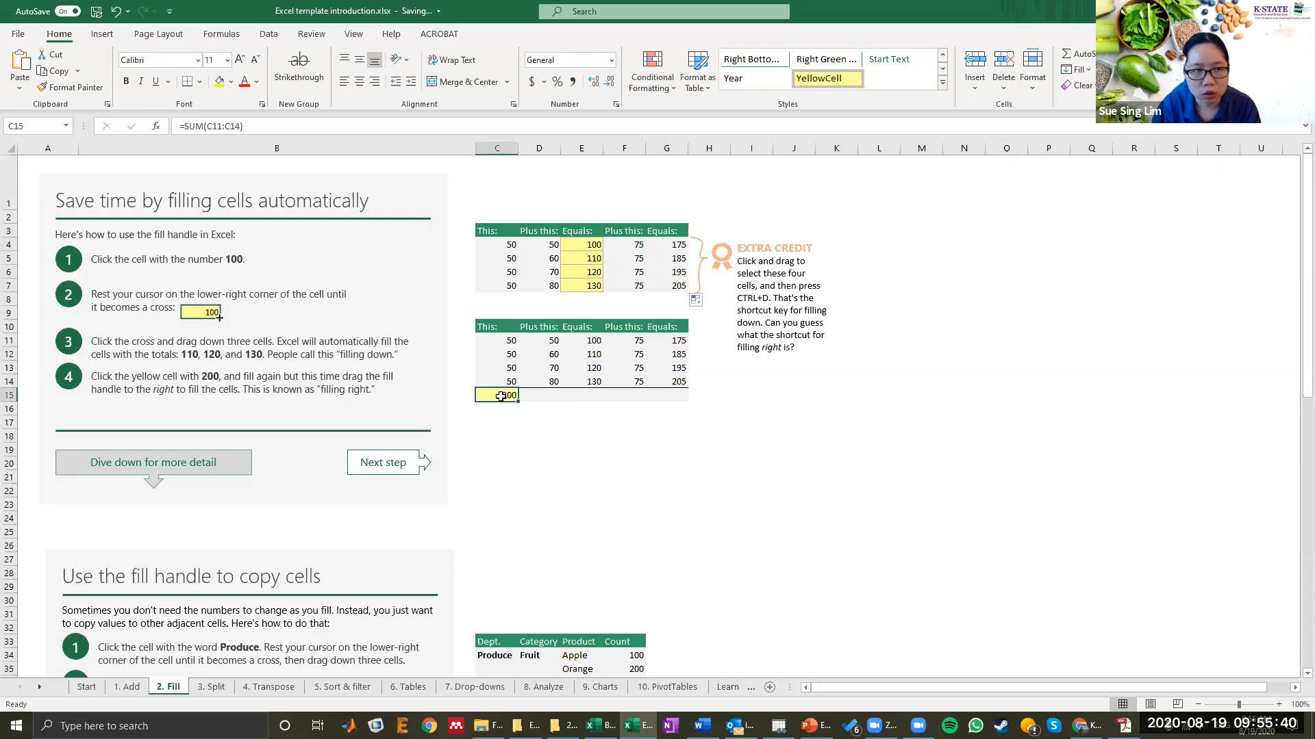
click(209, 127)
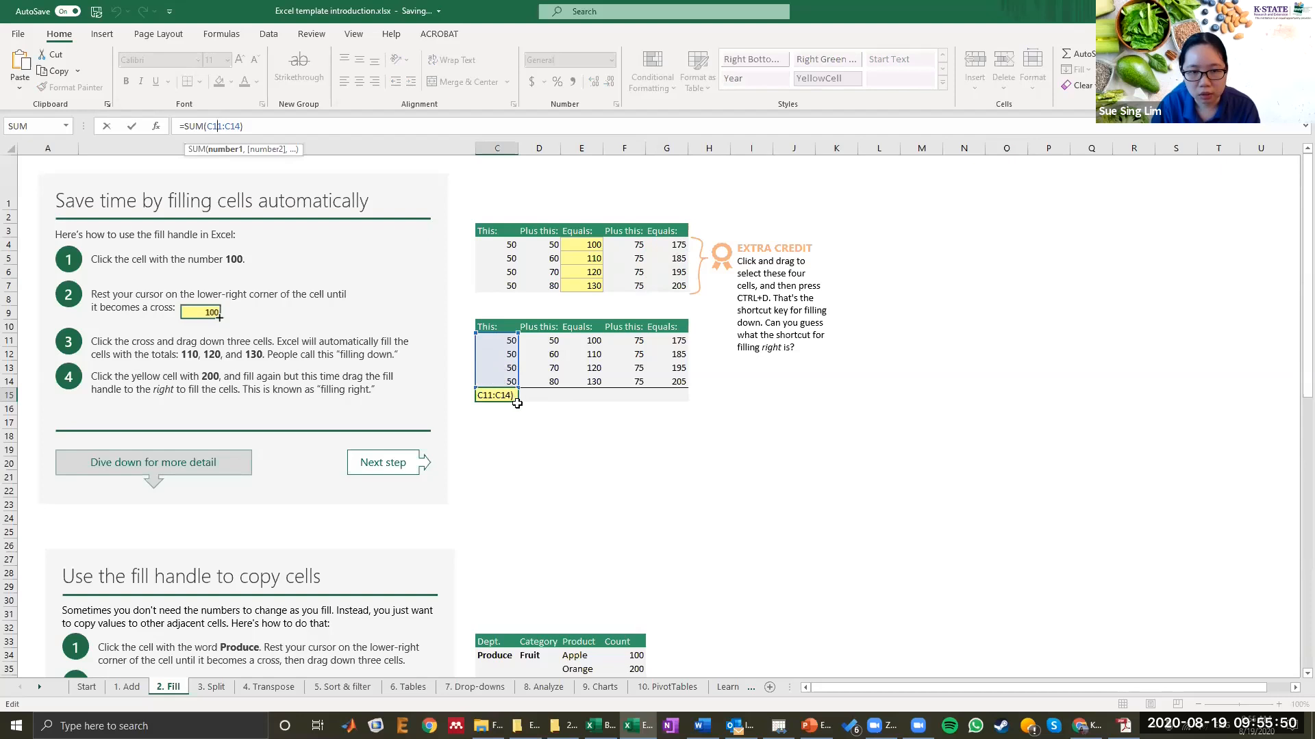
key(ctrl+Return)
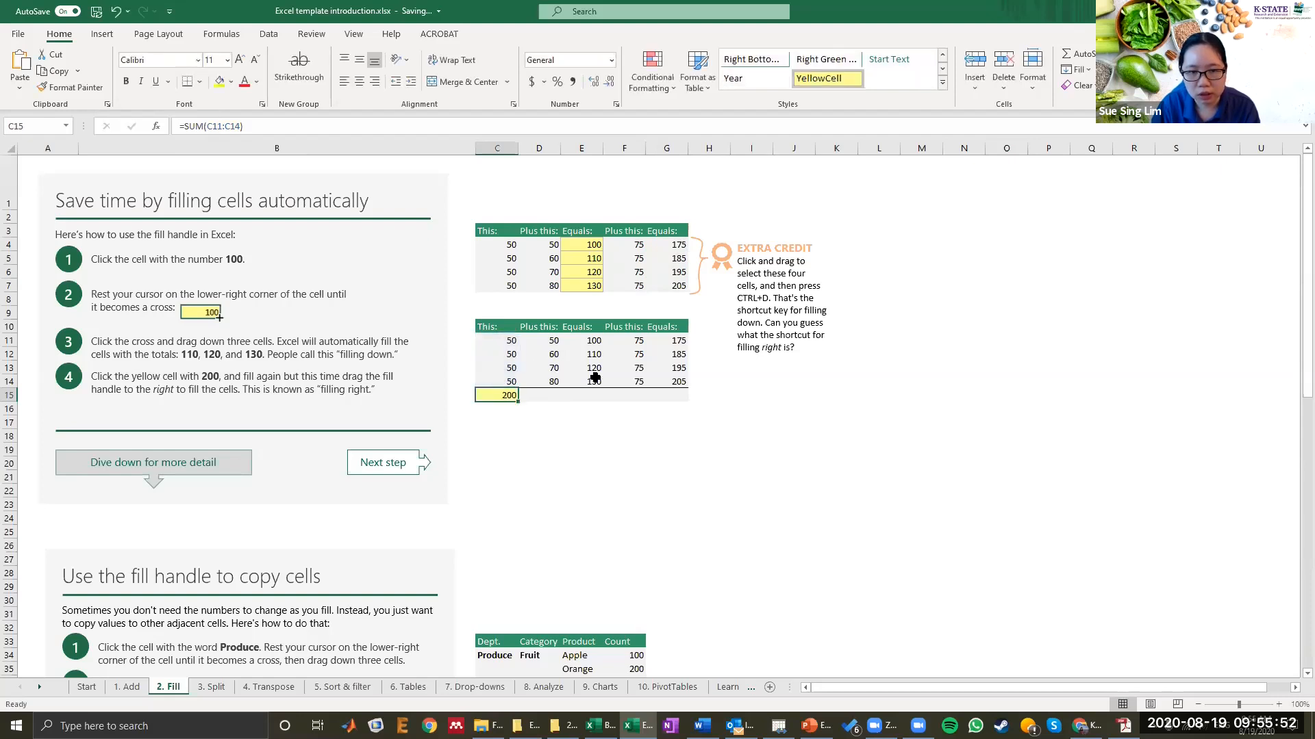
drag(519, 404, 688, 403)
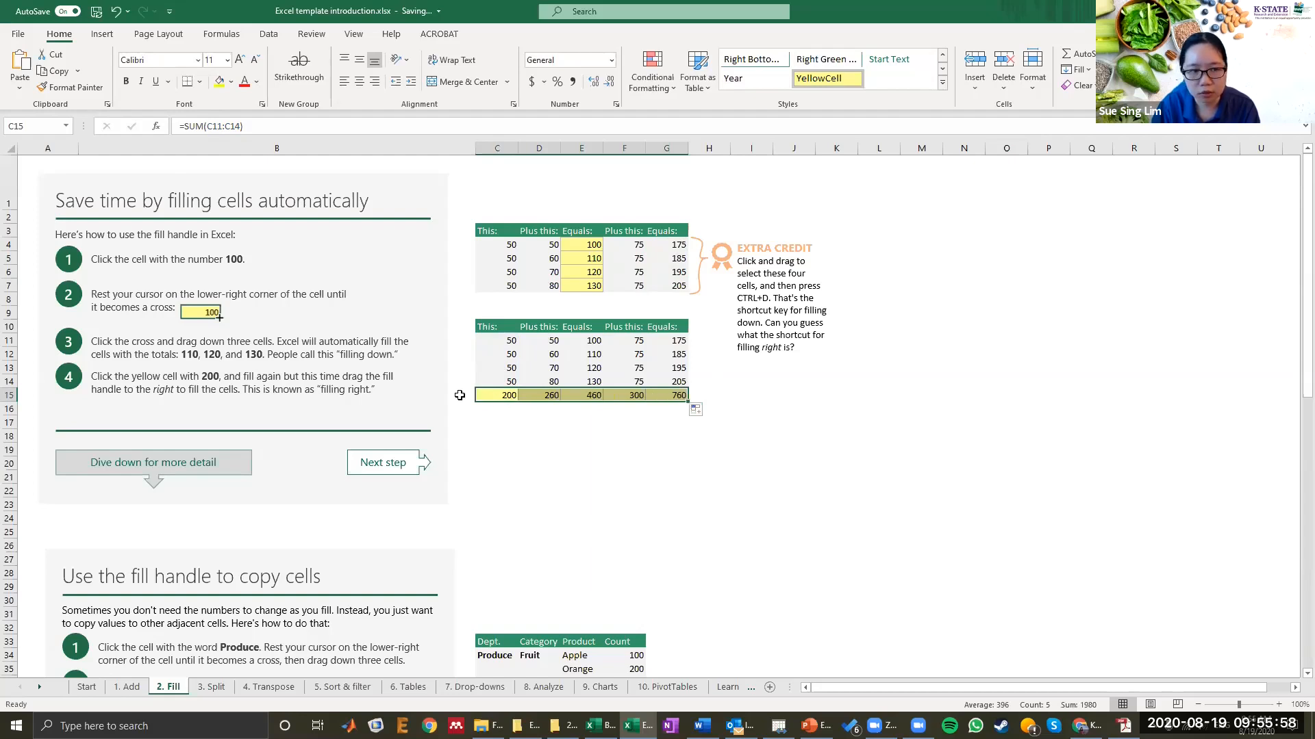
Step: Copy "Produce" down through C37 and "Fruit" down through D37 with the fill handle
scroll(513, 325, down, 1)
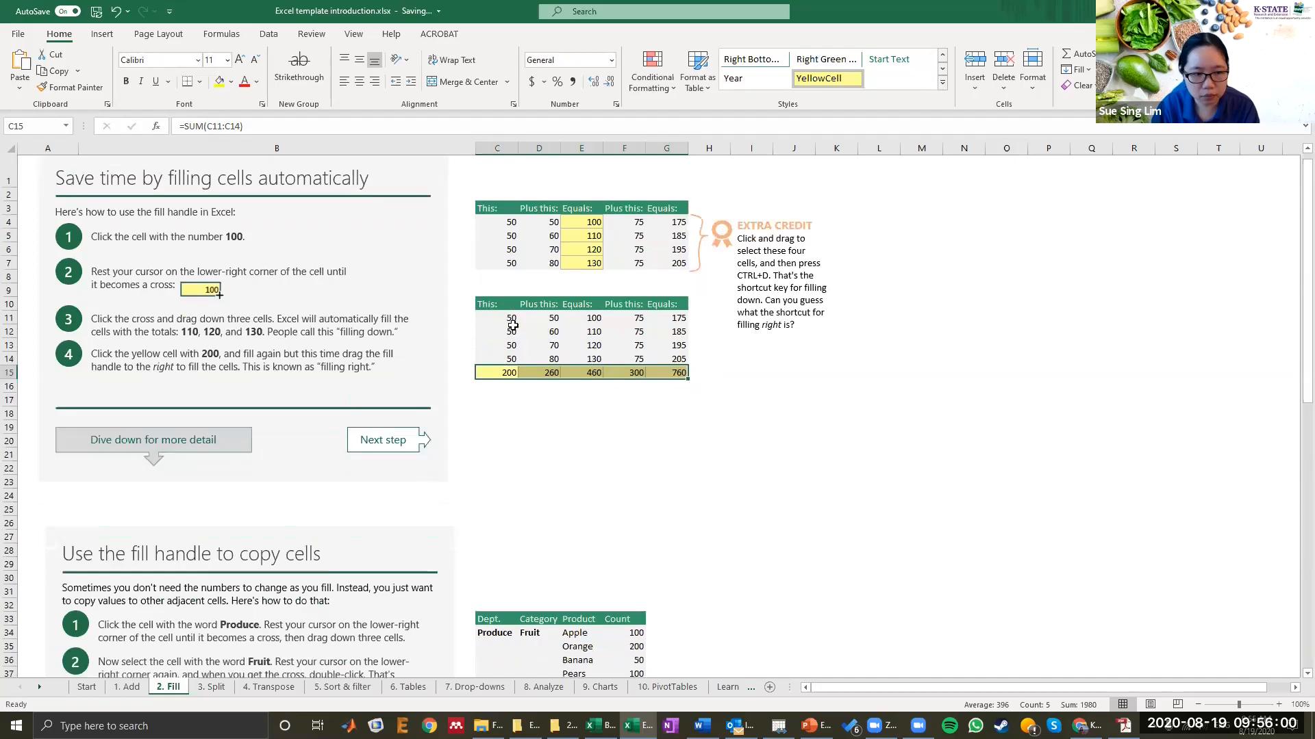
scroll(513, 324, down, 6)
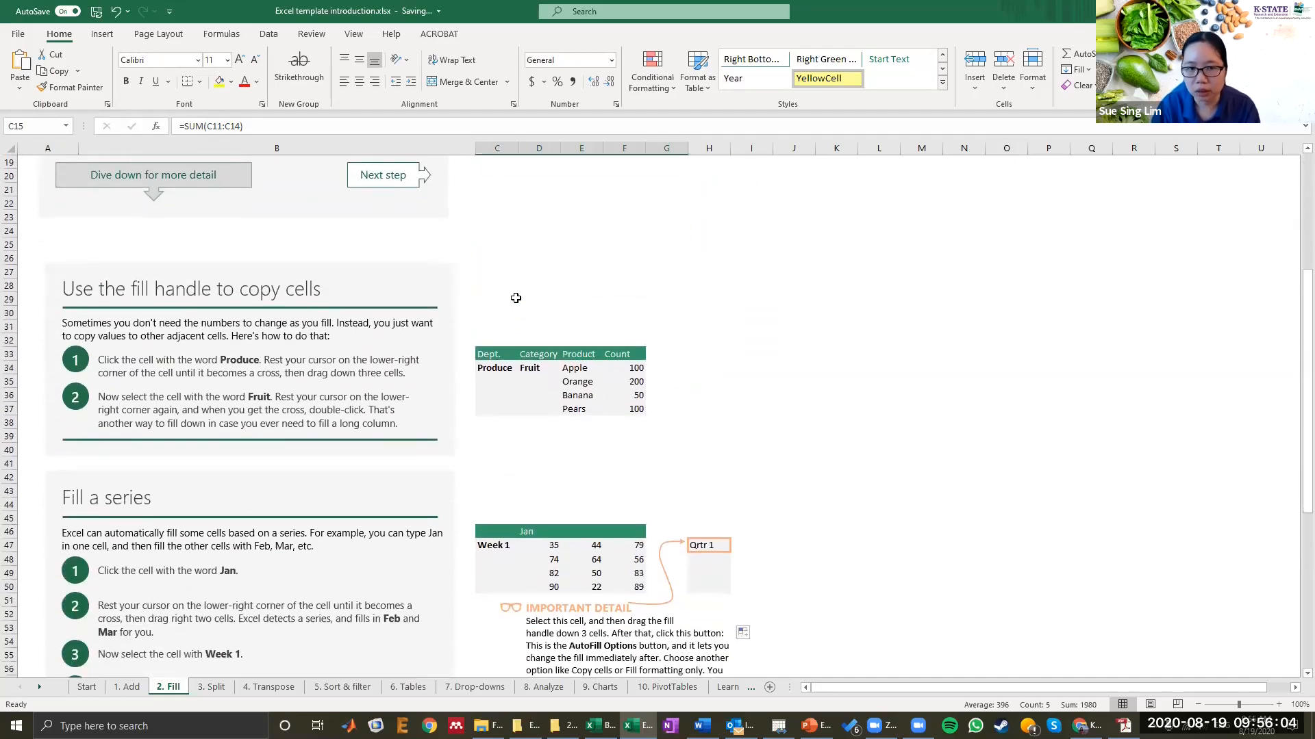
click(494, 374)
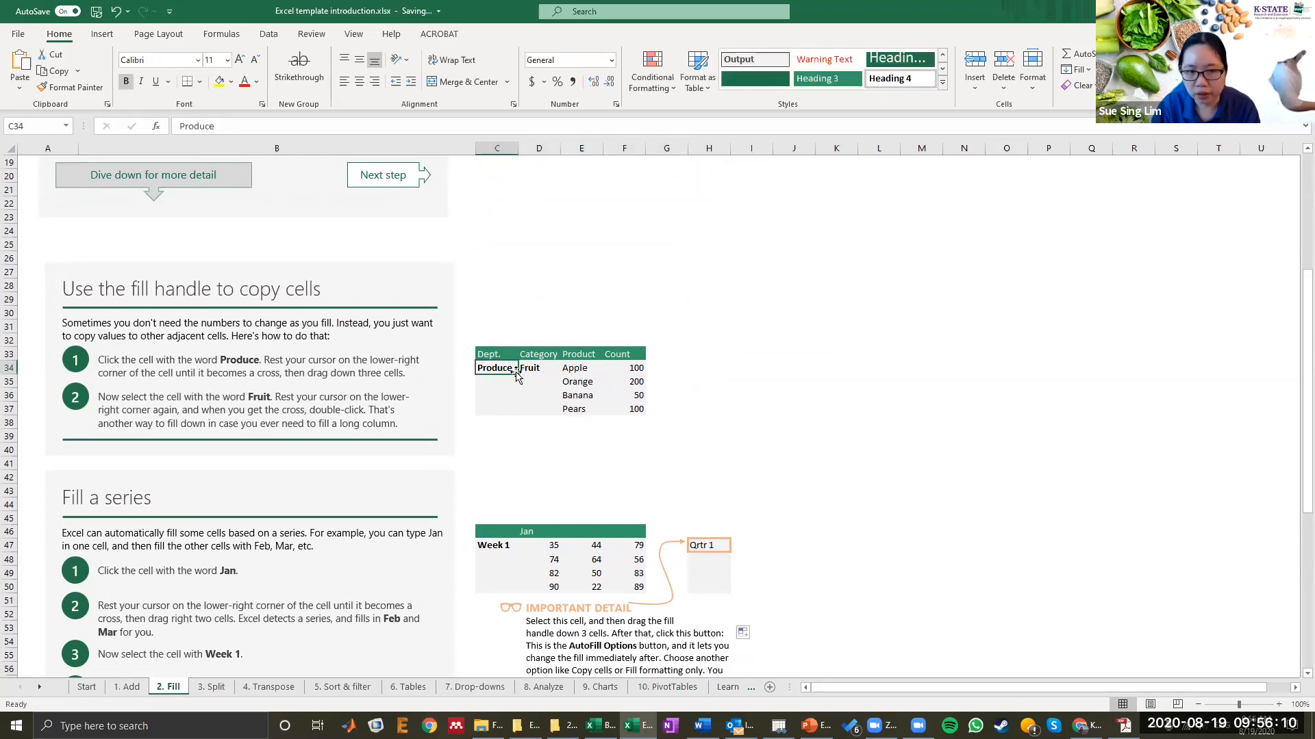
drag(518, 374, 513, 410)
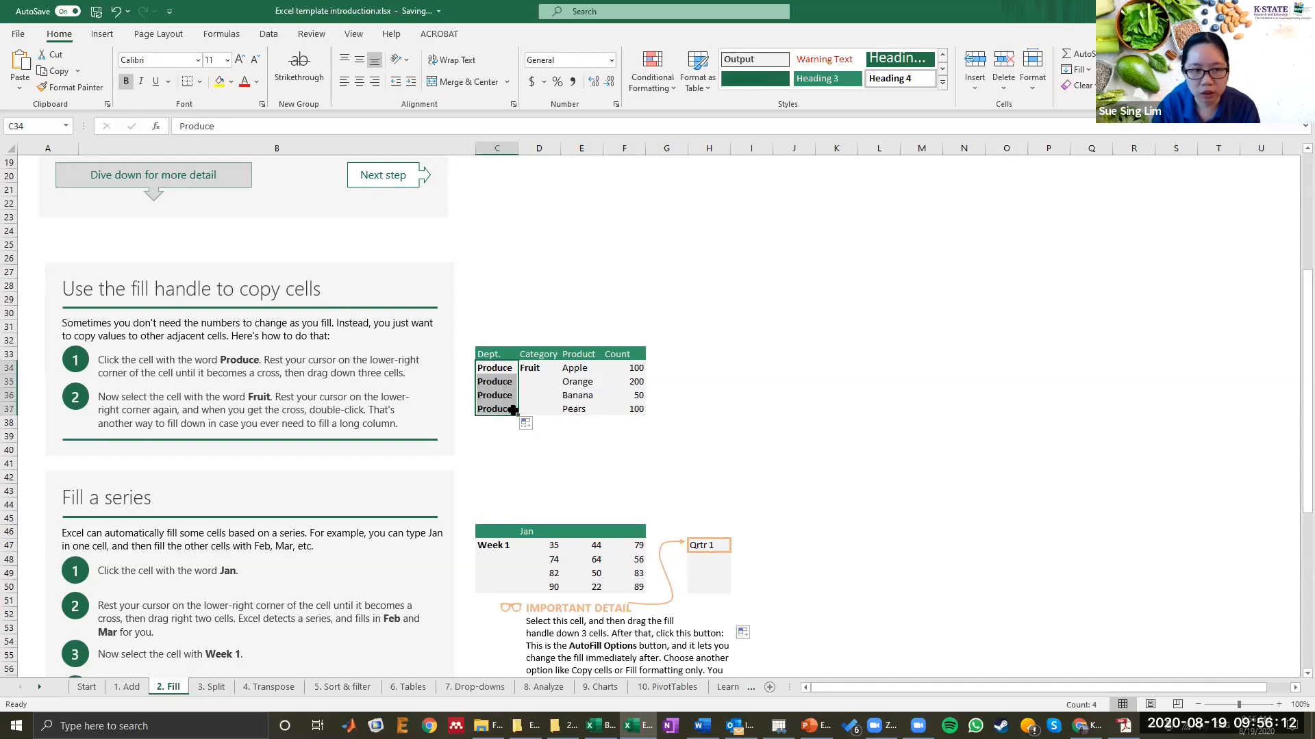
click(543, 374)
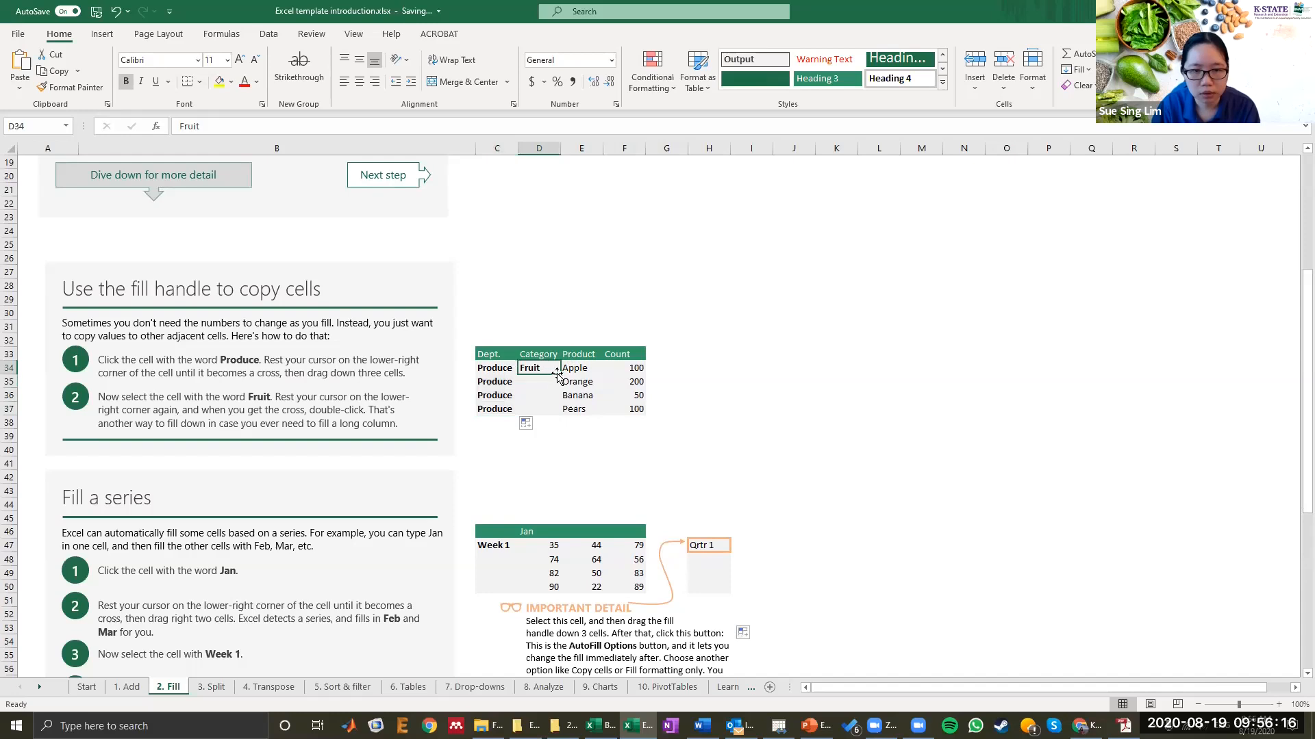
drag(558, 374, 555, 421)
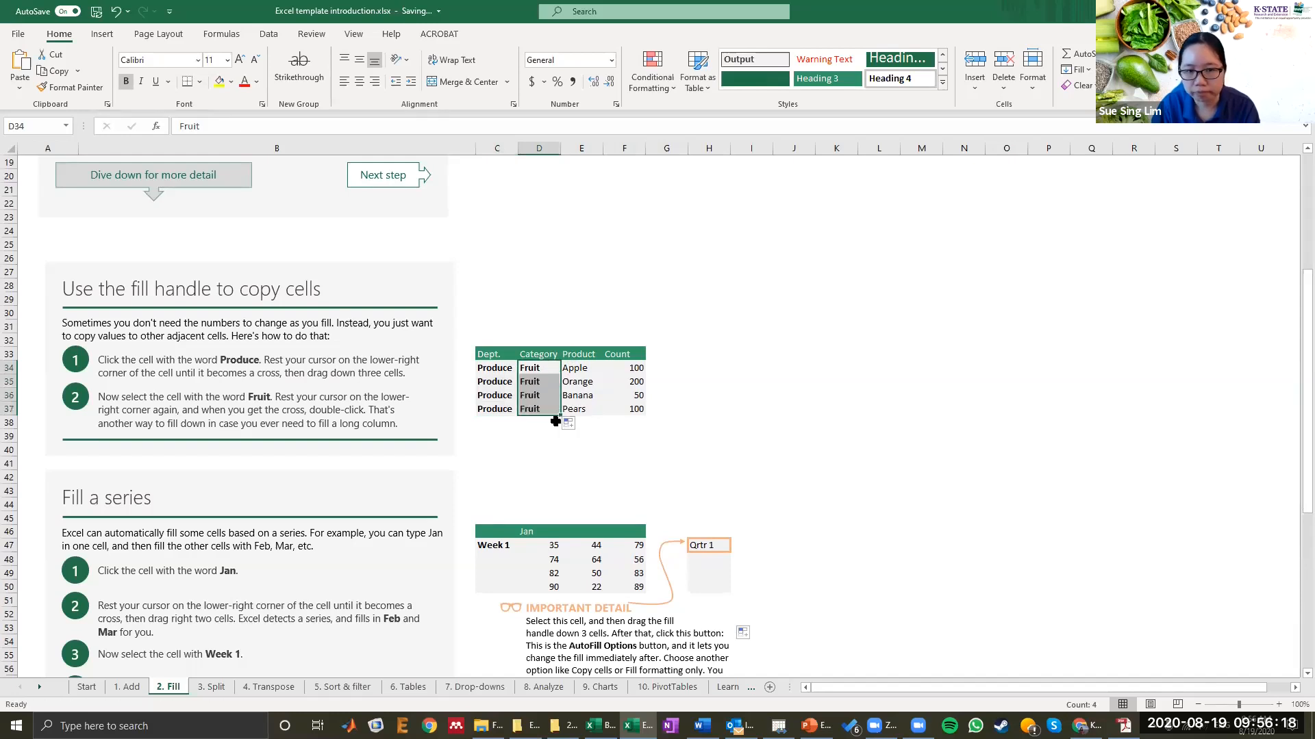
Step: Fill the month series from Jan right through Mar in the header row
scroll(555, 421, down, 6)
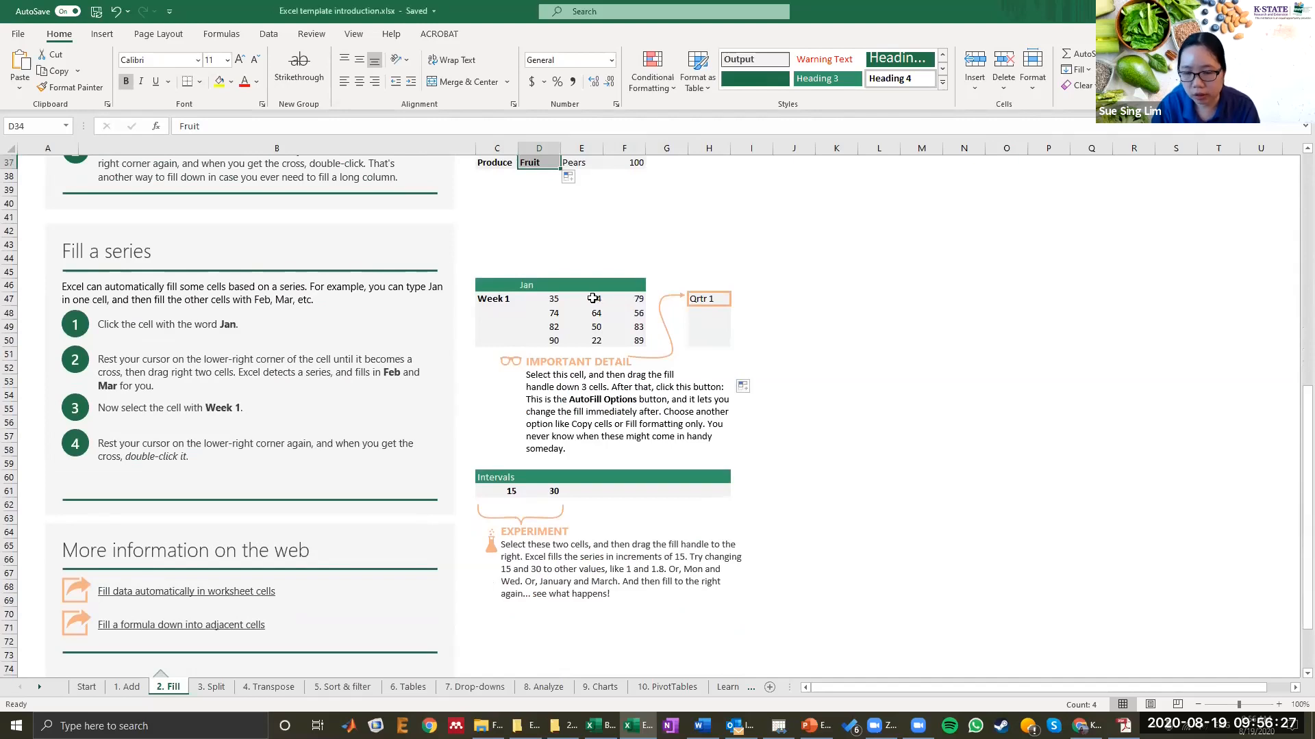
click(534, 286)
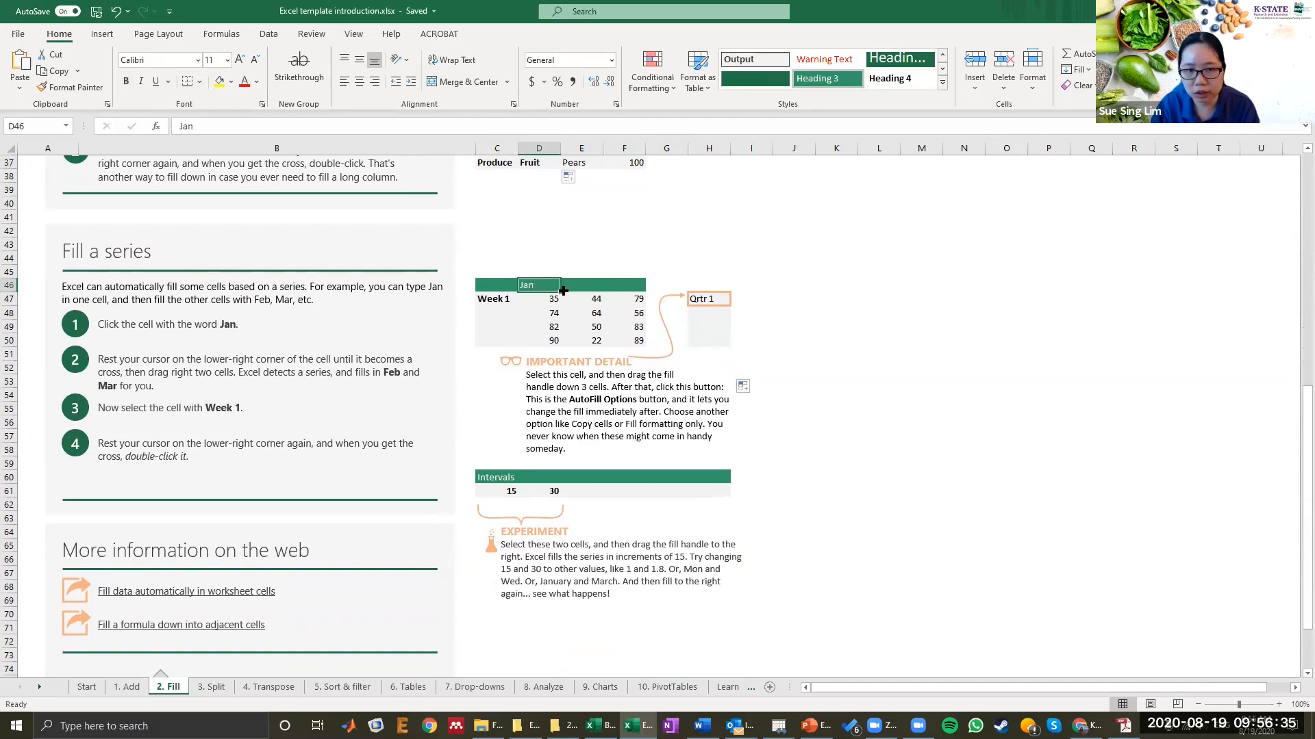
drag(563, 291, 634, 288)
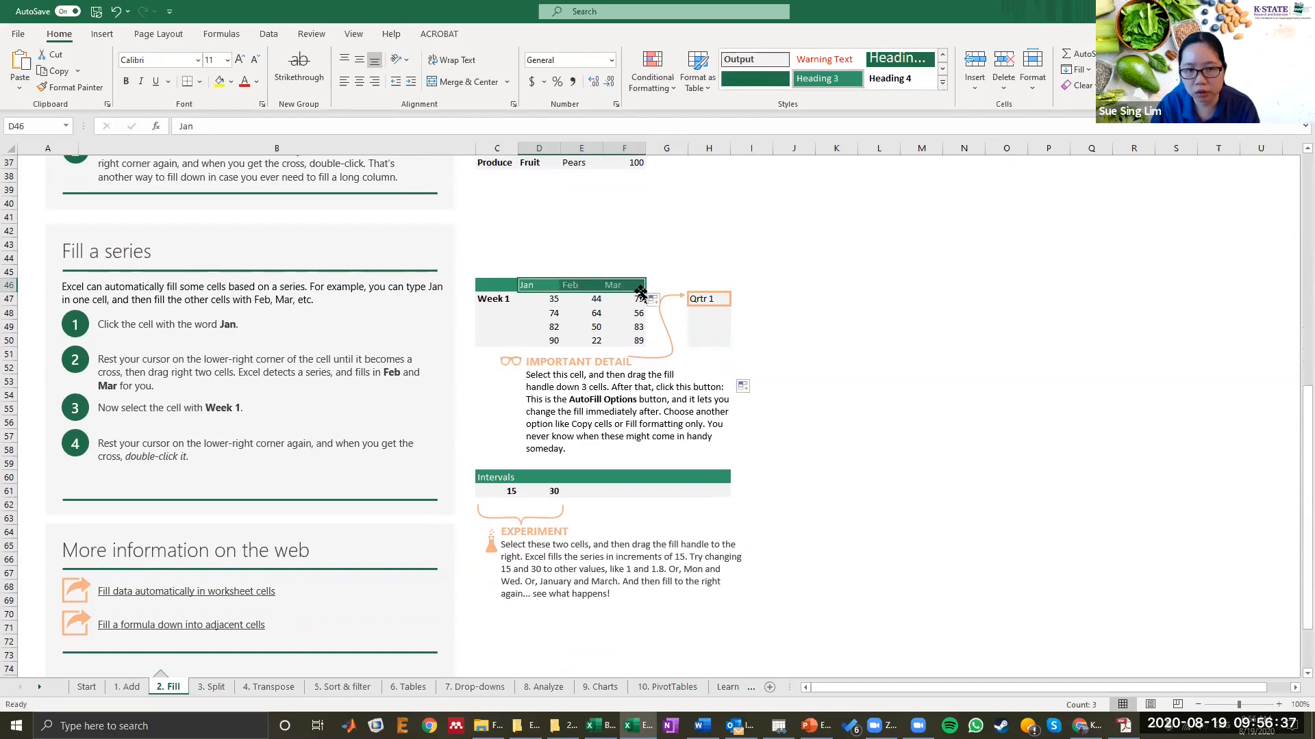
click(565, 289)
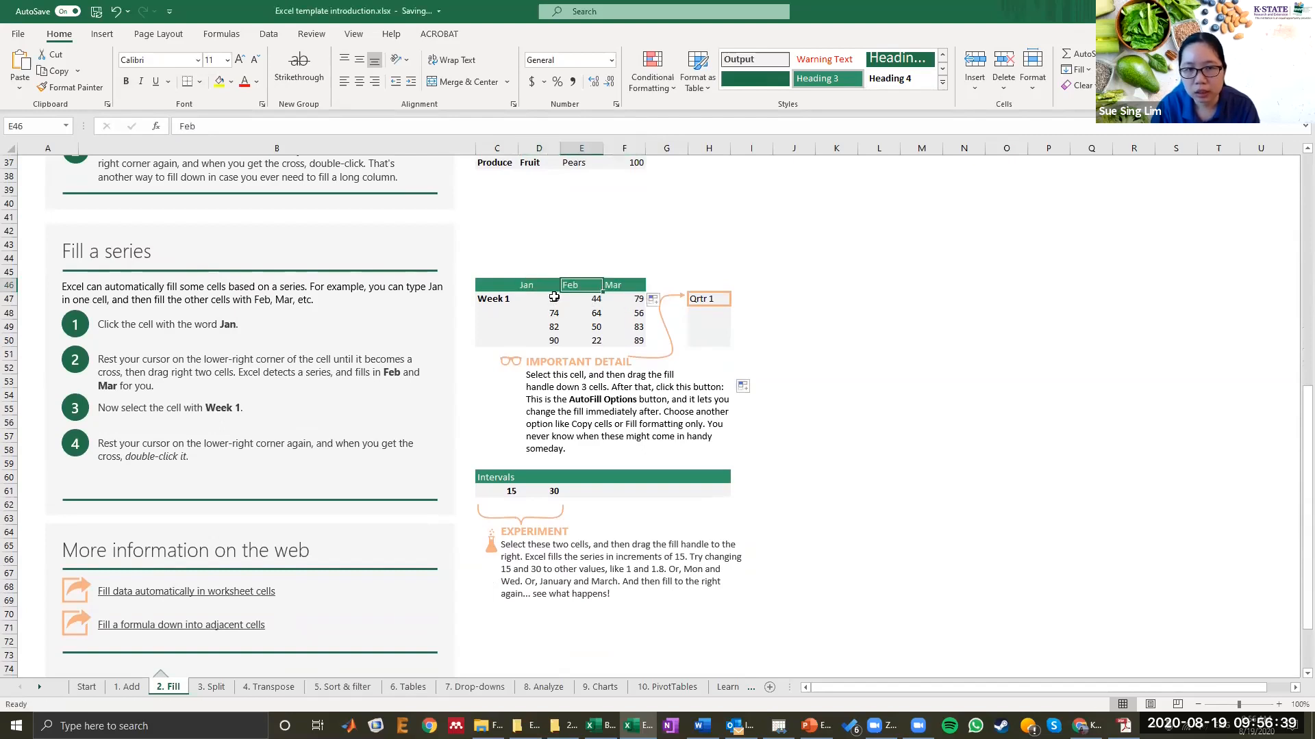
Step: Fill Week 1 down through Week 4 in column C
click(499, 302)
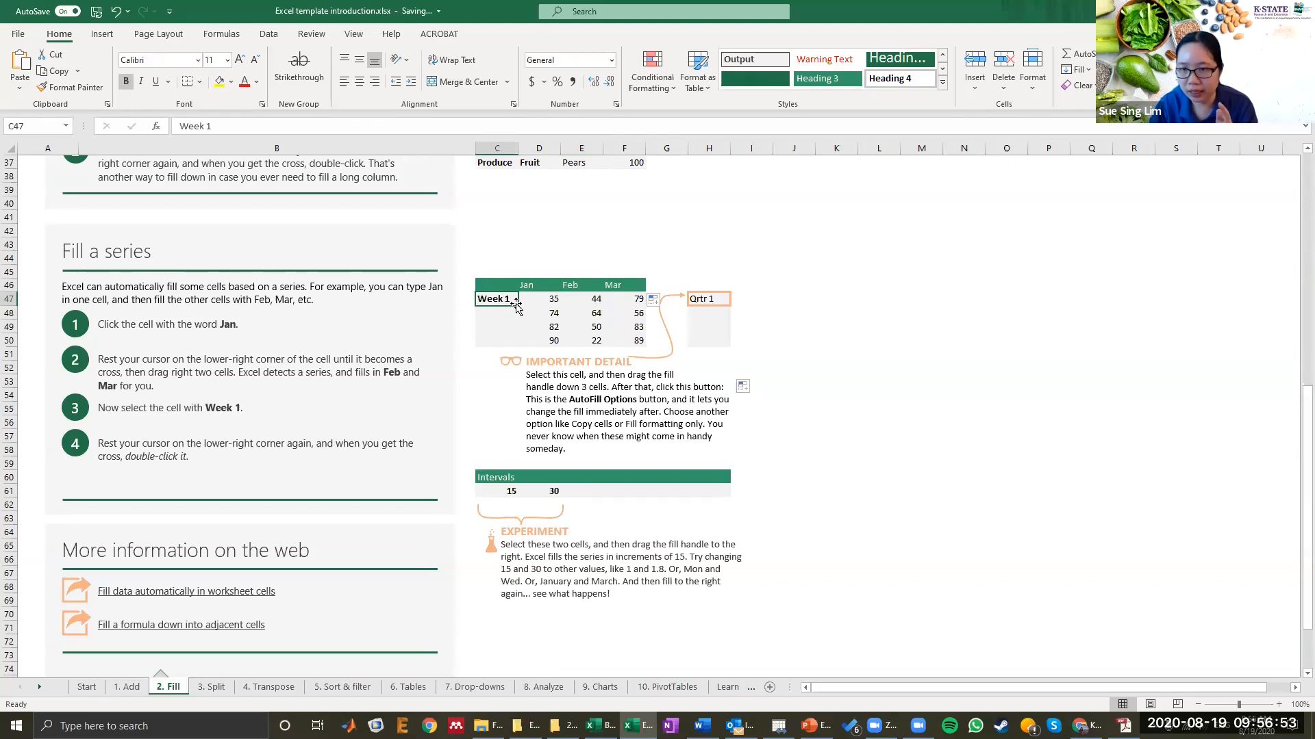
scroll(505, 187, up, 1)
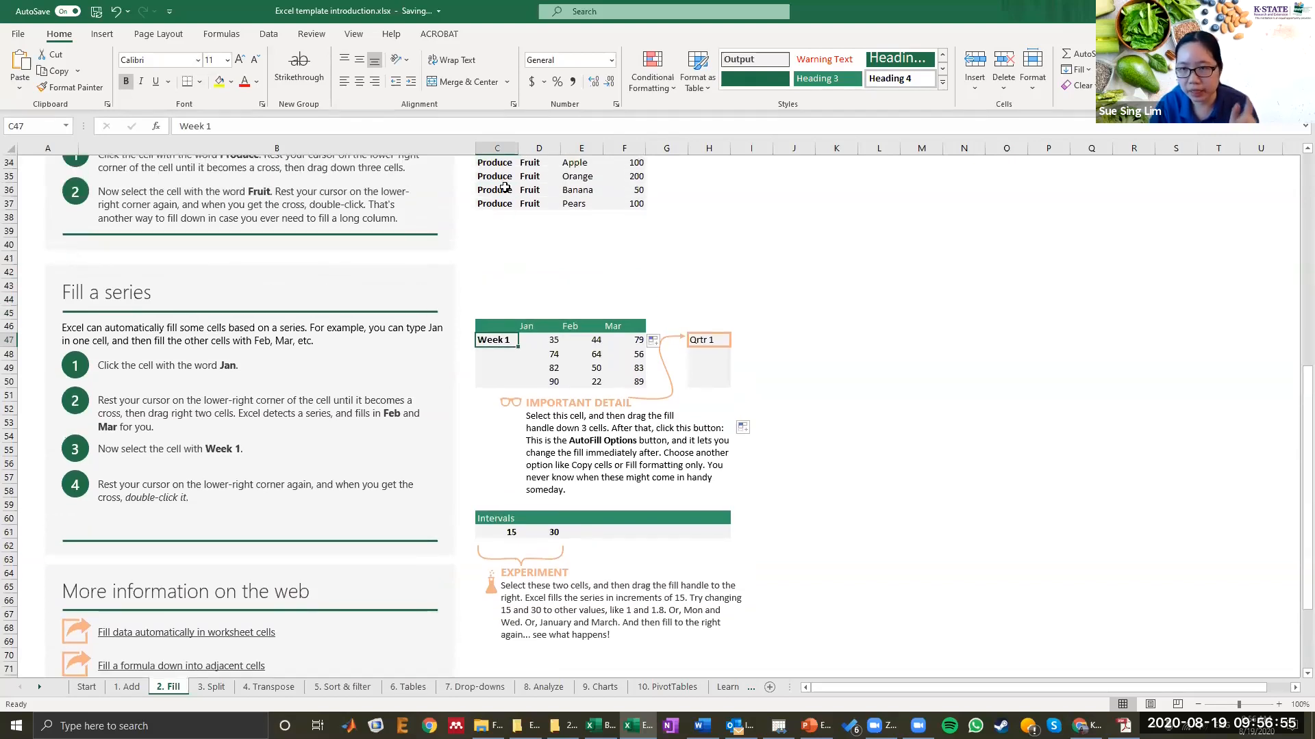
drag(515, 350, 517, 389)
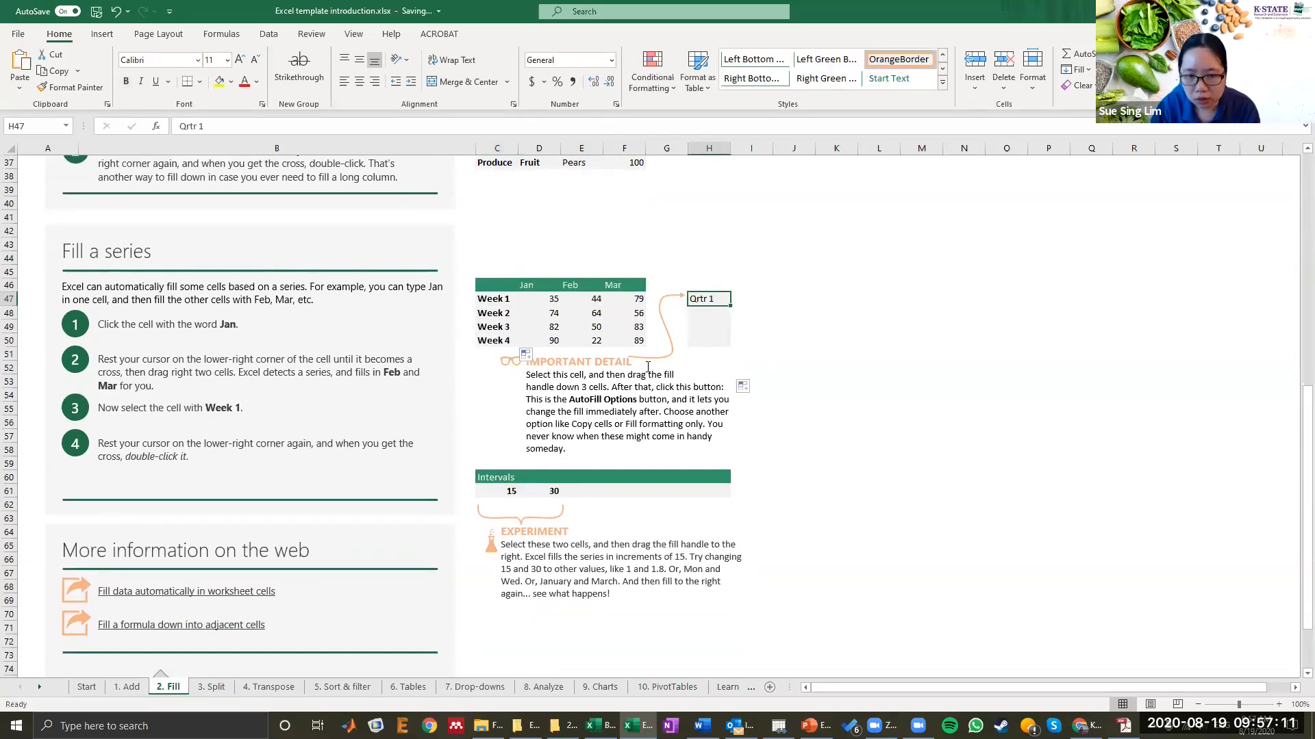
Step: Fill Qrtr 1 down through H50 as a series with the fill handle
mouse_move(730, 306)
mouse_down()
mouse_move(703, 340)
mouse_move(731, 346)
mouse_move(750, 322)
mouse_move(725, 343)
mouse_move(743, 346)
mouse_move(719, 299)
mouse_up()
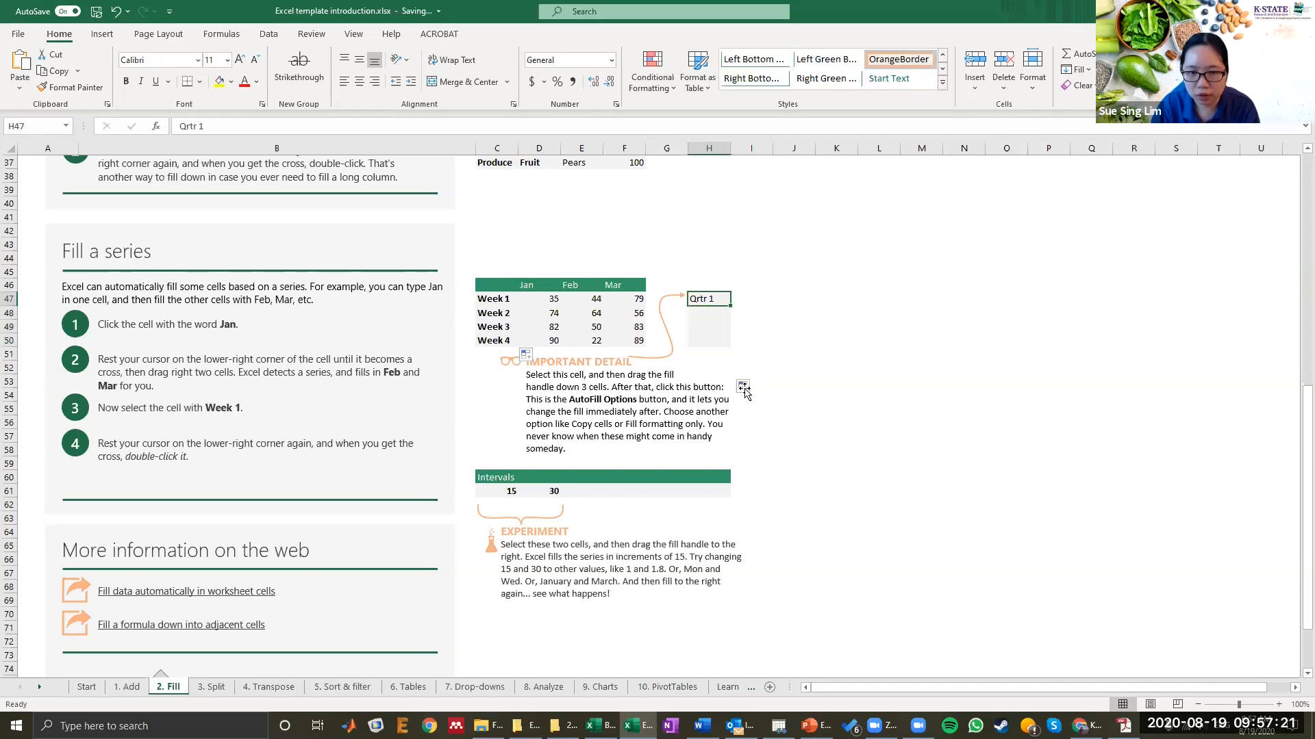
click(774, 390)
click(710, 300)
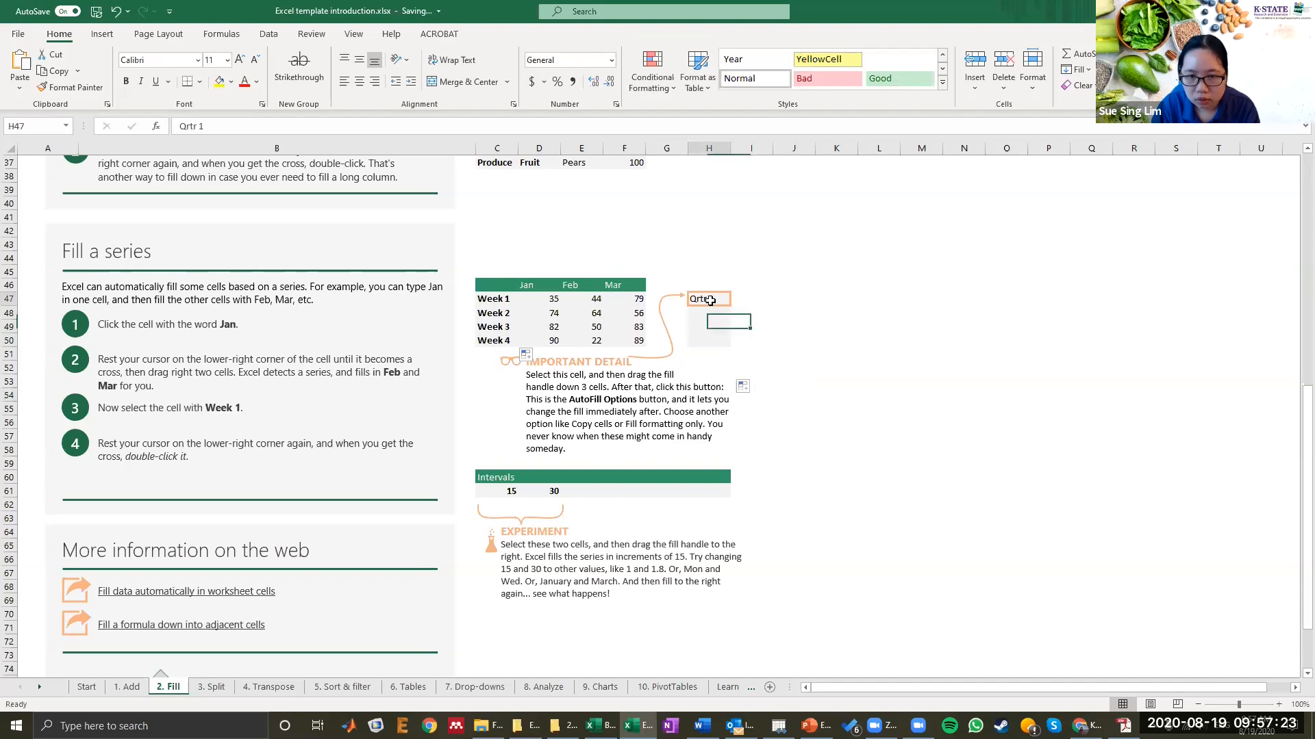
drag(729, 305, 731, 342)
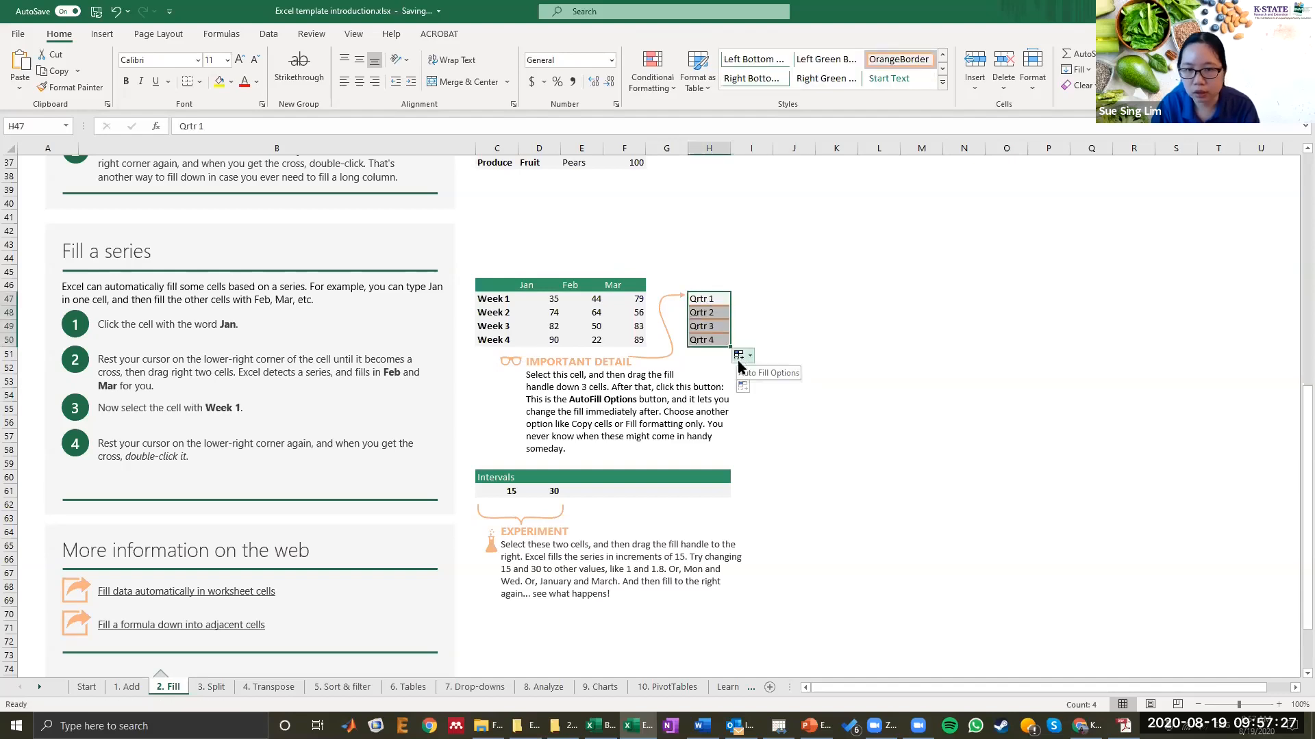
click(721, 303)
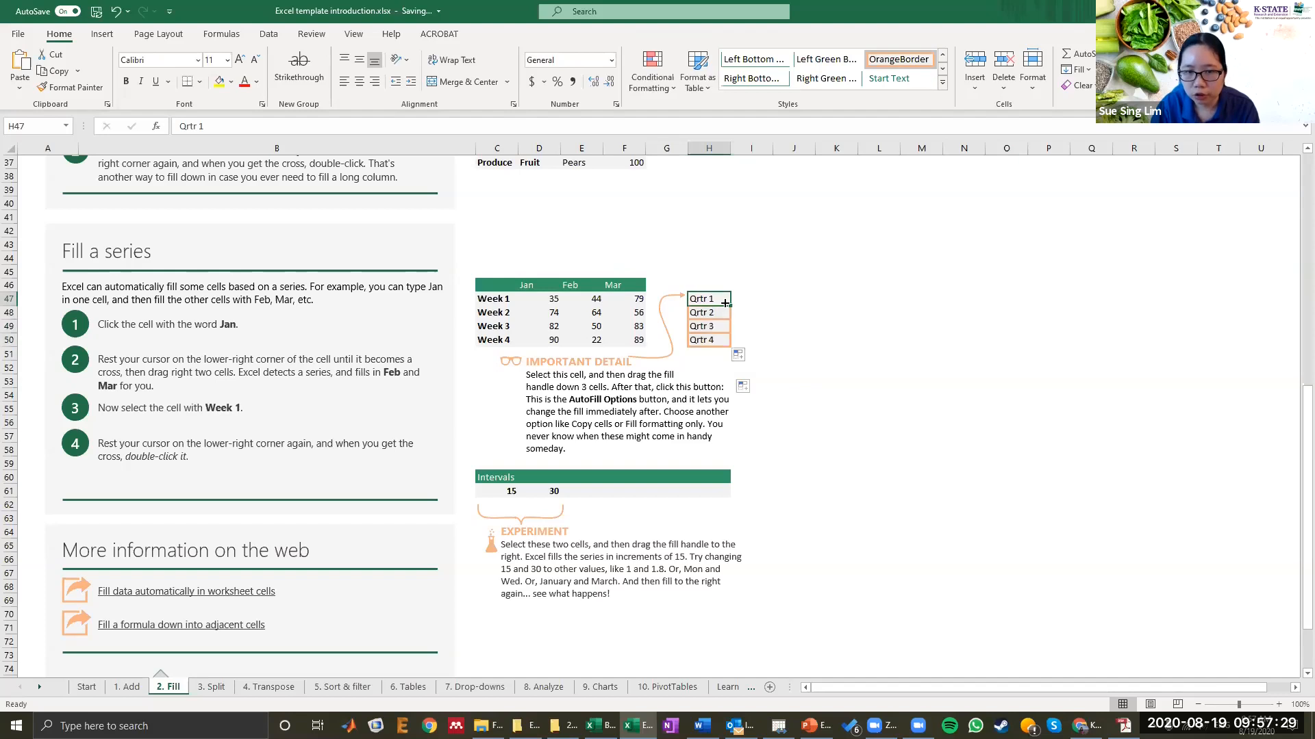
drag(730, 305, 731, 340)
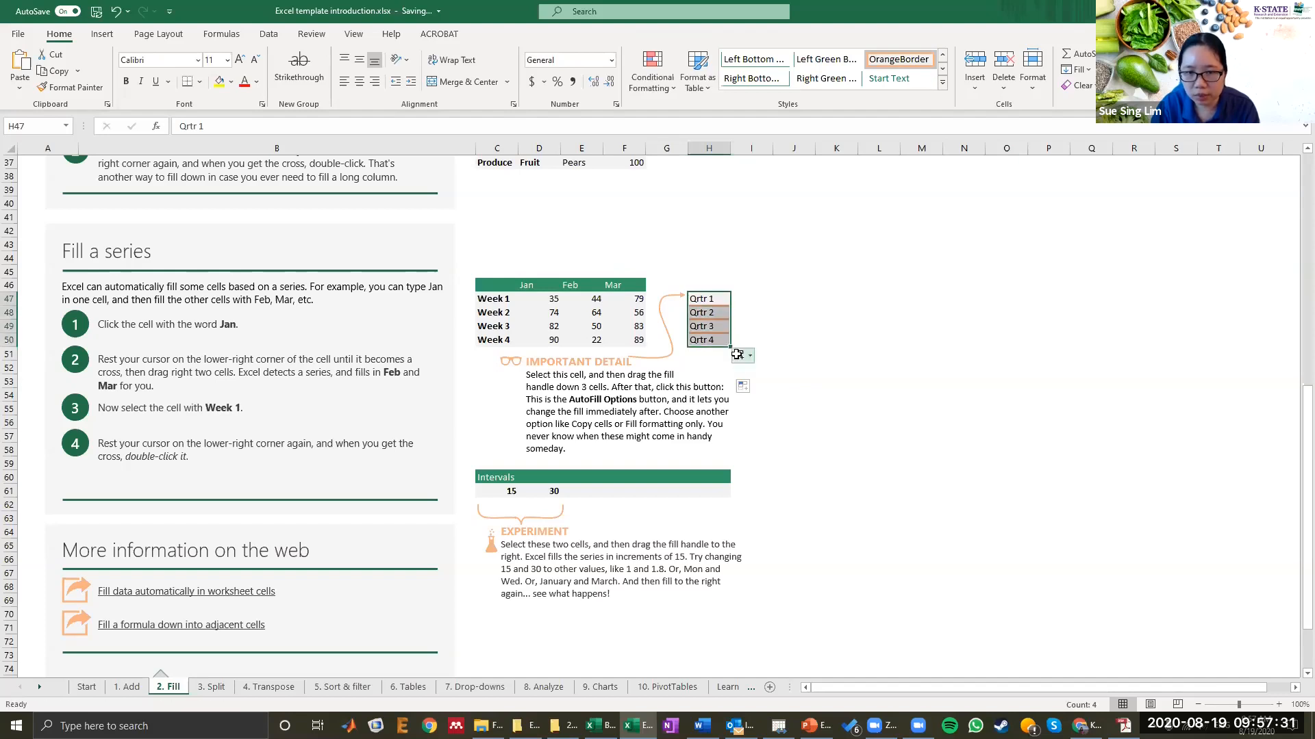
Step: Switch the AutoFill option for the quarter cells to Copy Cells and back to Fill Series
click(740, 357)
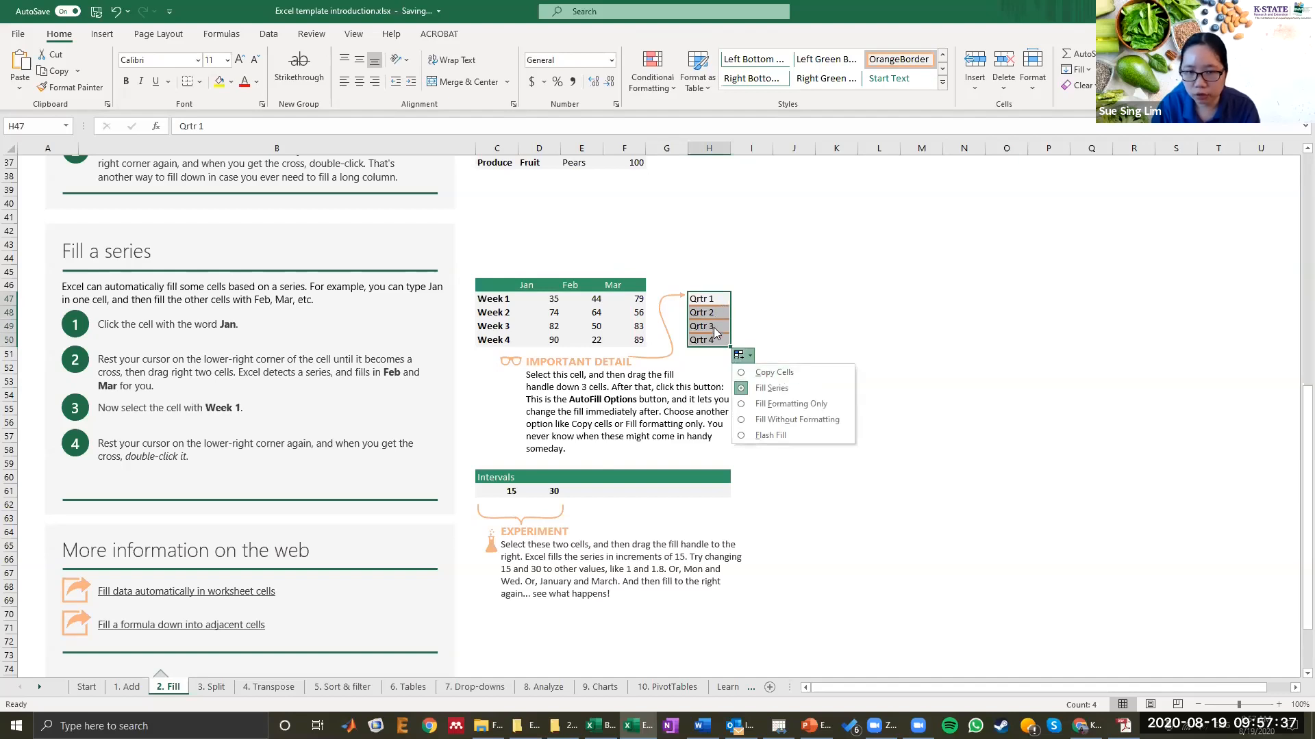
click(760, 373)
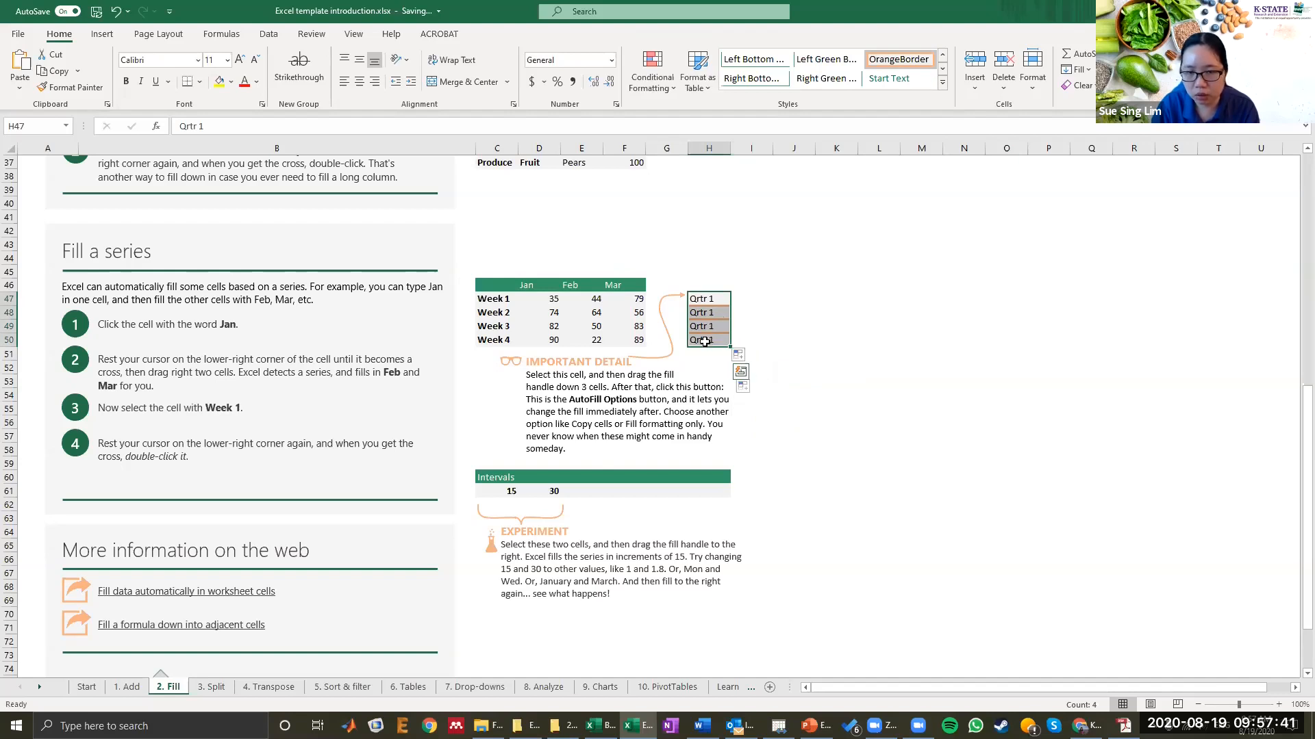
click(741, 355)
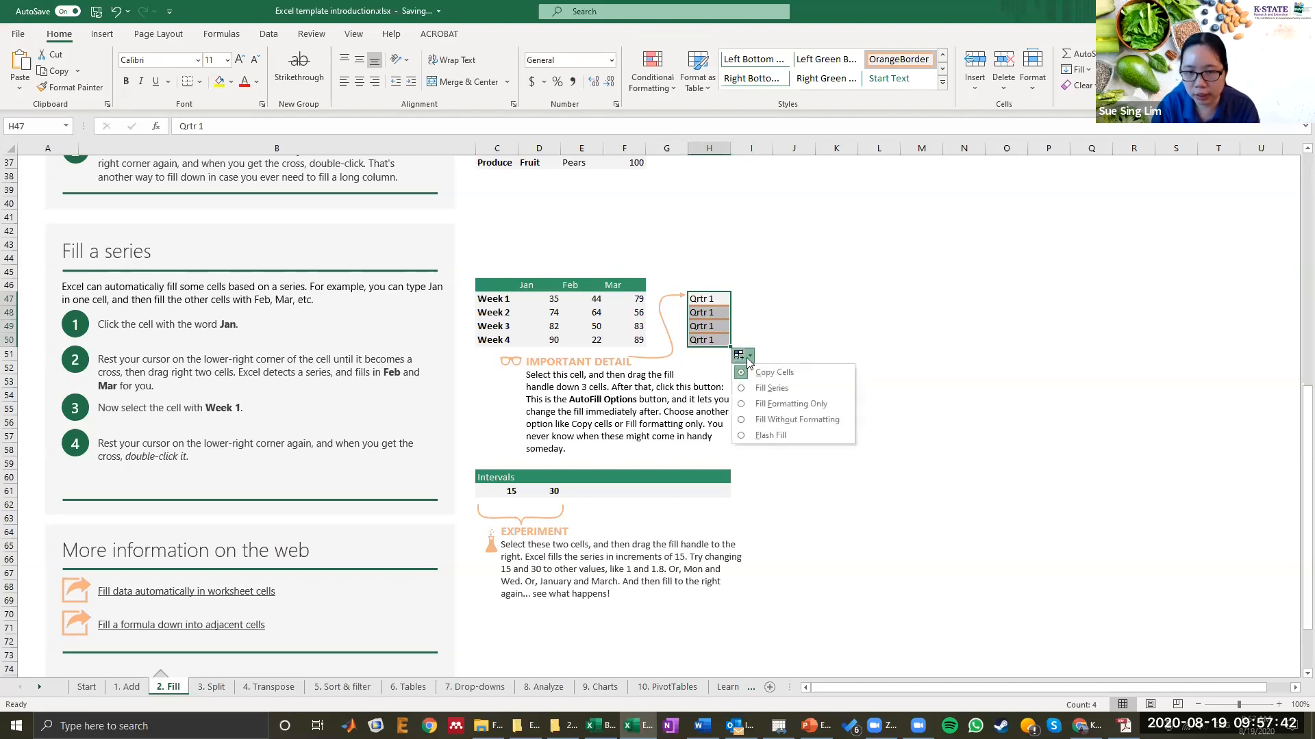
click(782, 390)
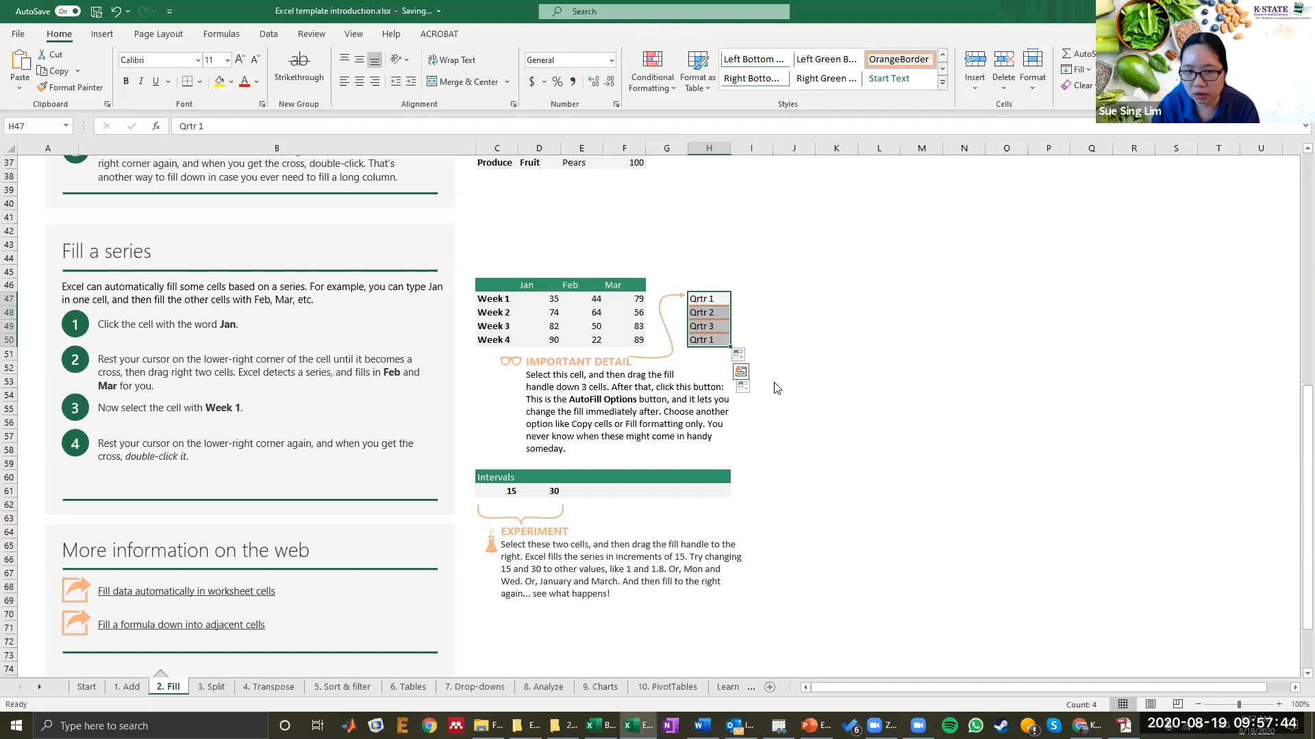
click(739, 355)
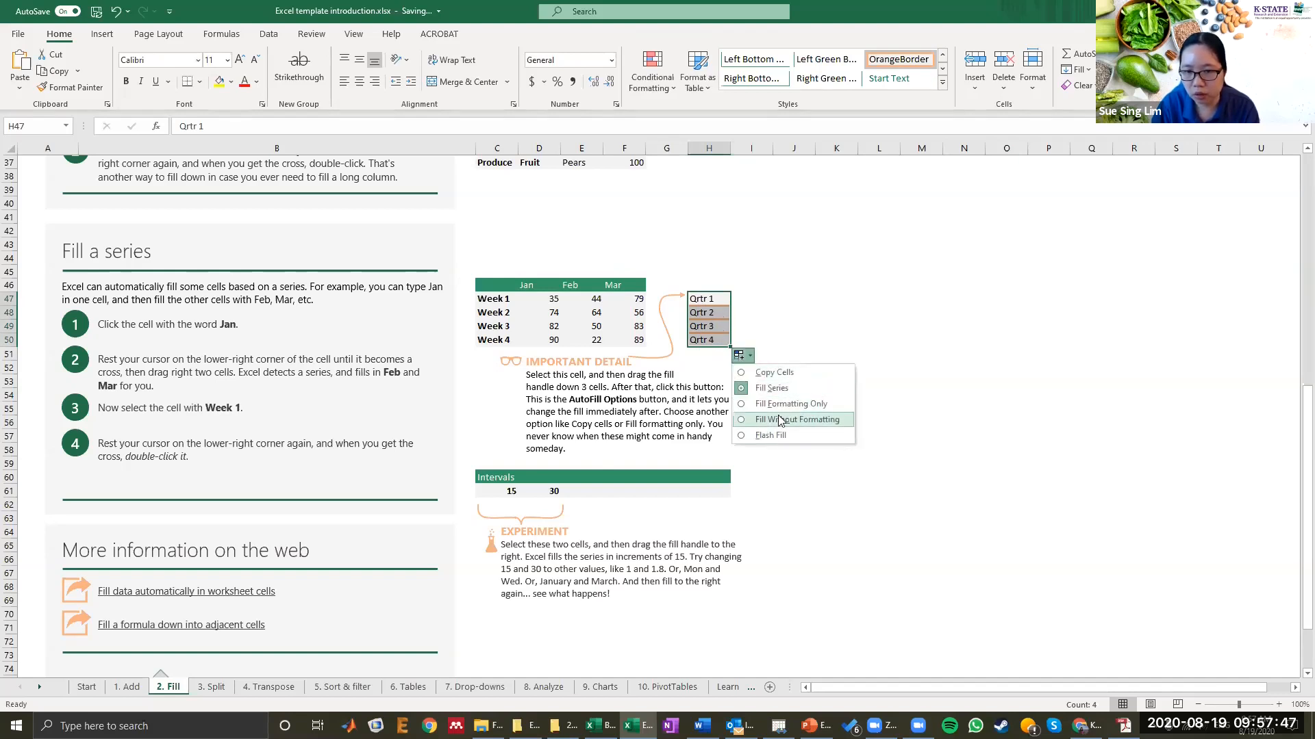
click(751, 356)
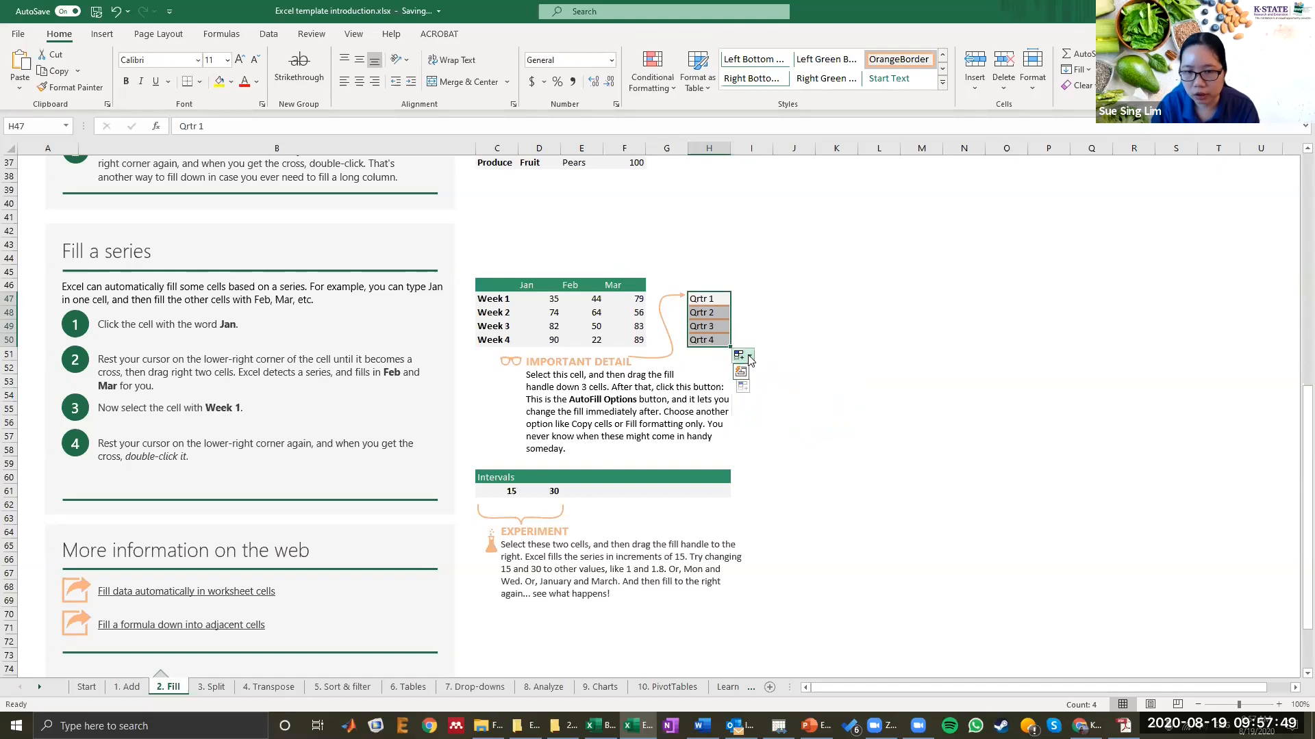
click(753, 327)
Step: Select the 15 and 30 interval cells and fill the series right through column H
scroll(544, 375, down, 3)
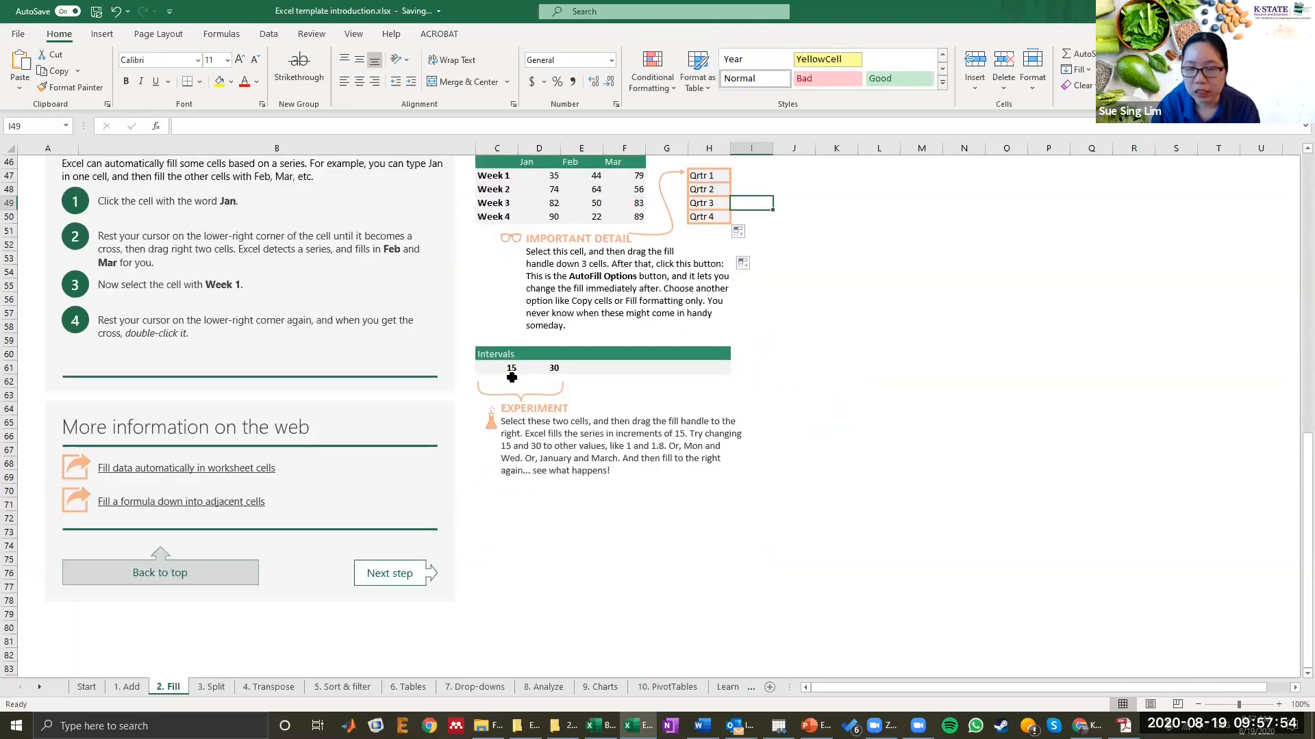
click(494, 375)
drag(495, 372, 552, 372)
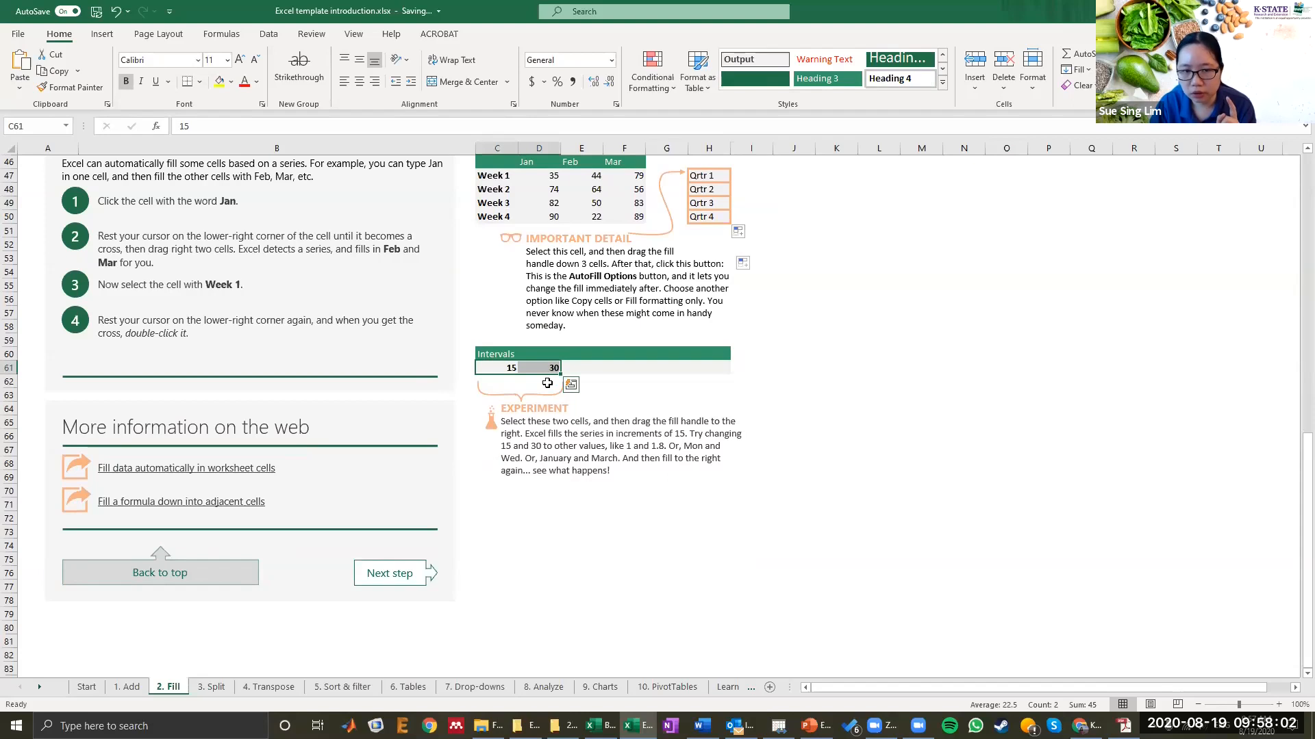
drag(559, 375, 719, 377)
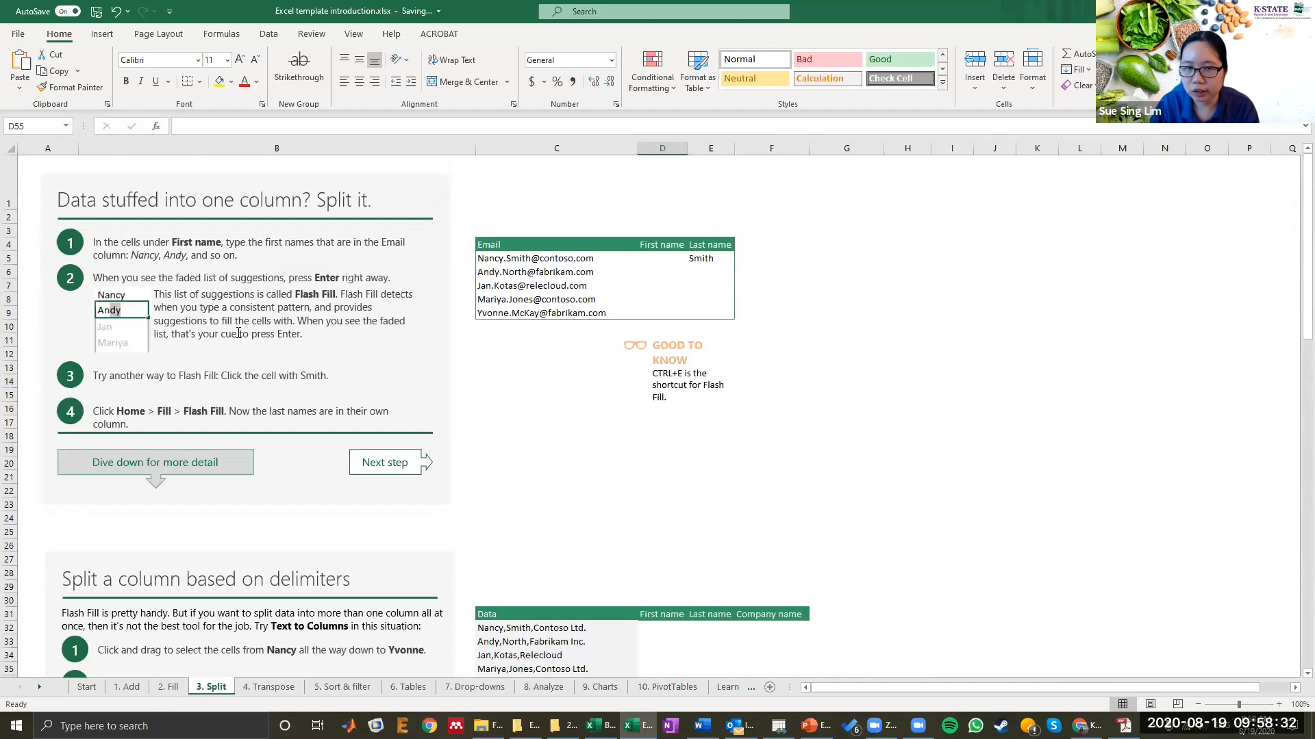
Step: Enter Nancy as the first name for the first email and fill it down through row 9 using the Flash Fill option
click(514, 258)
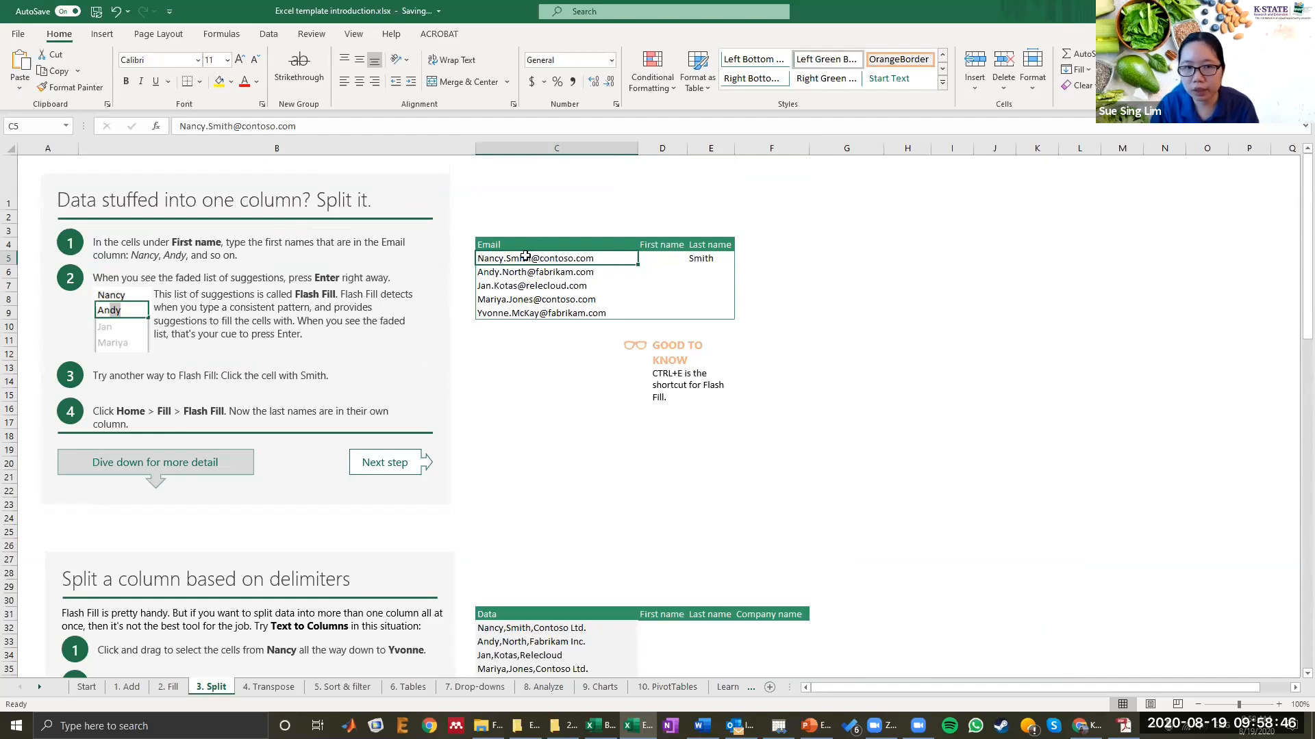
click(666, 260)
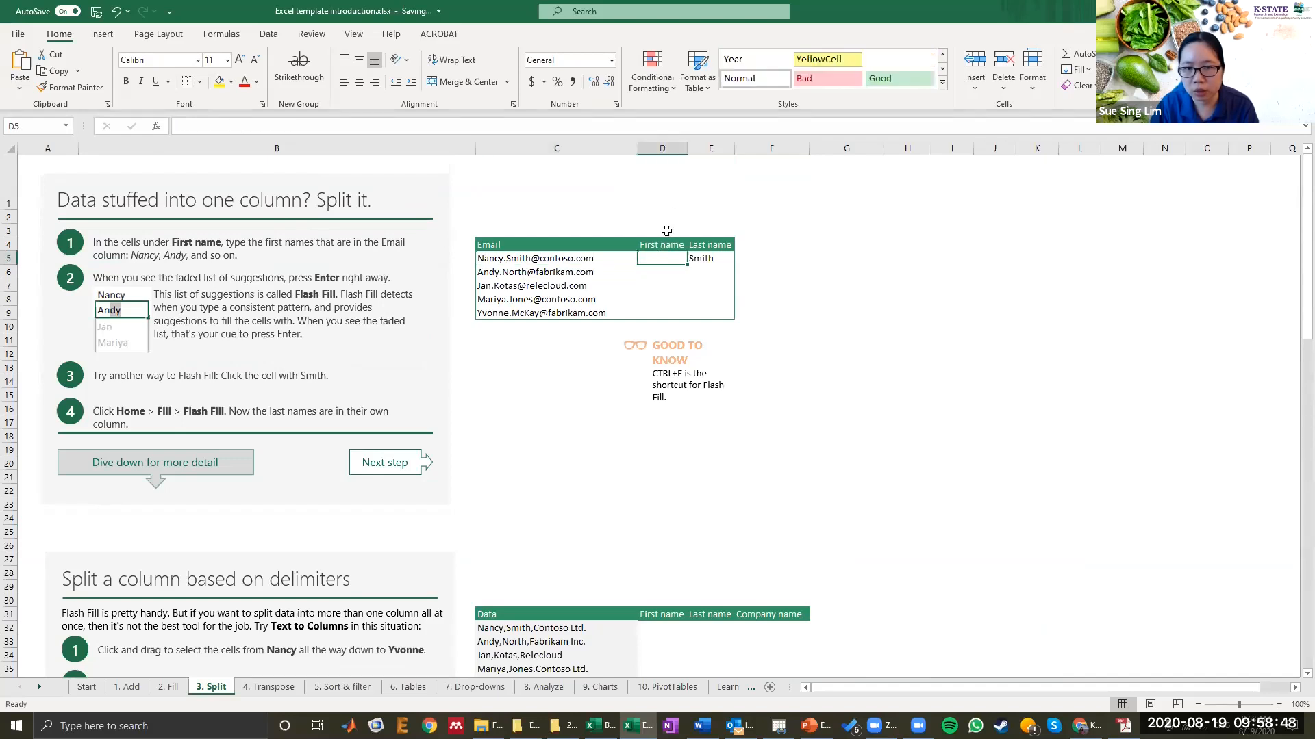
click(663, 245)
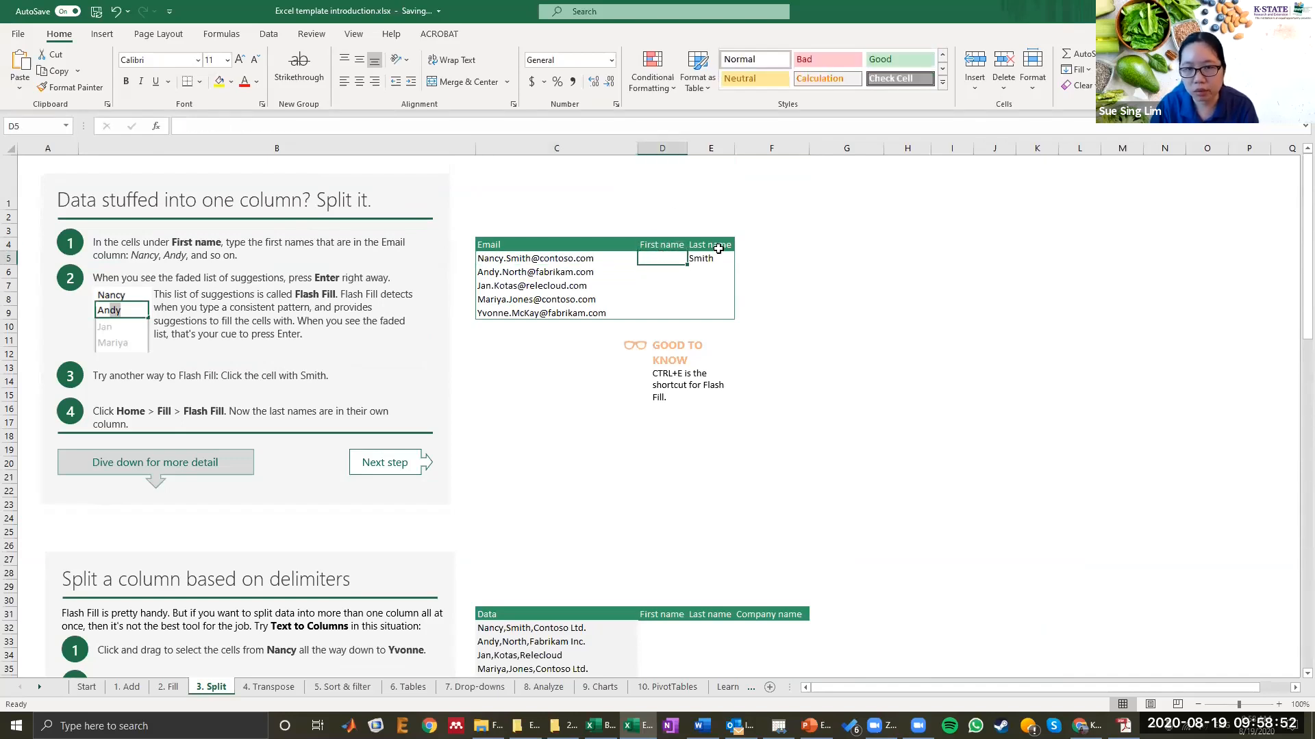
click(716, 249)
click(721, 261)
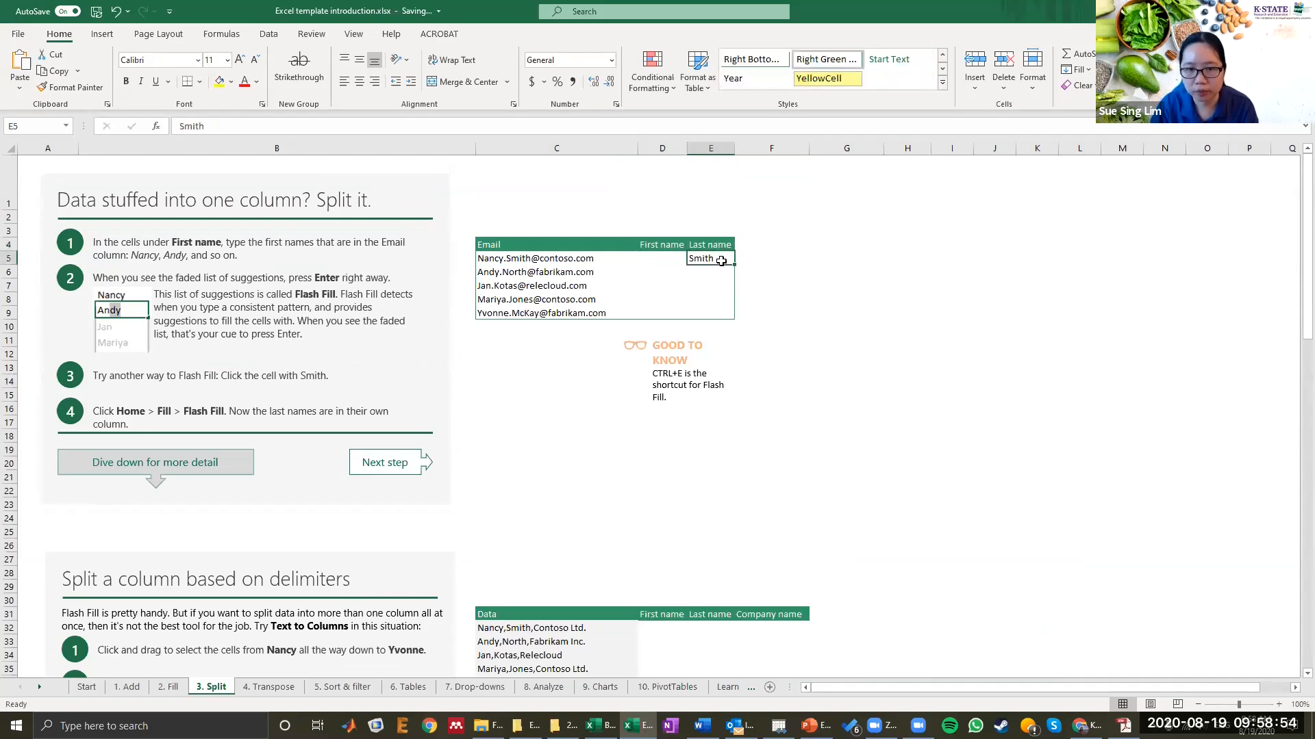
click(550, 258)
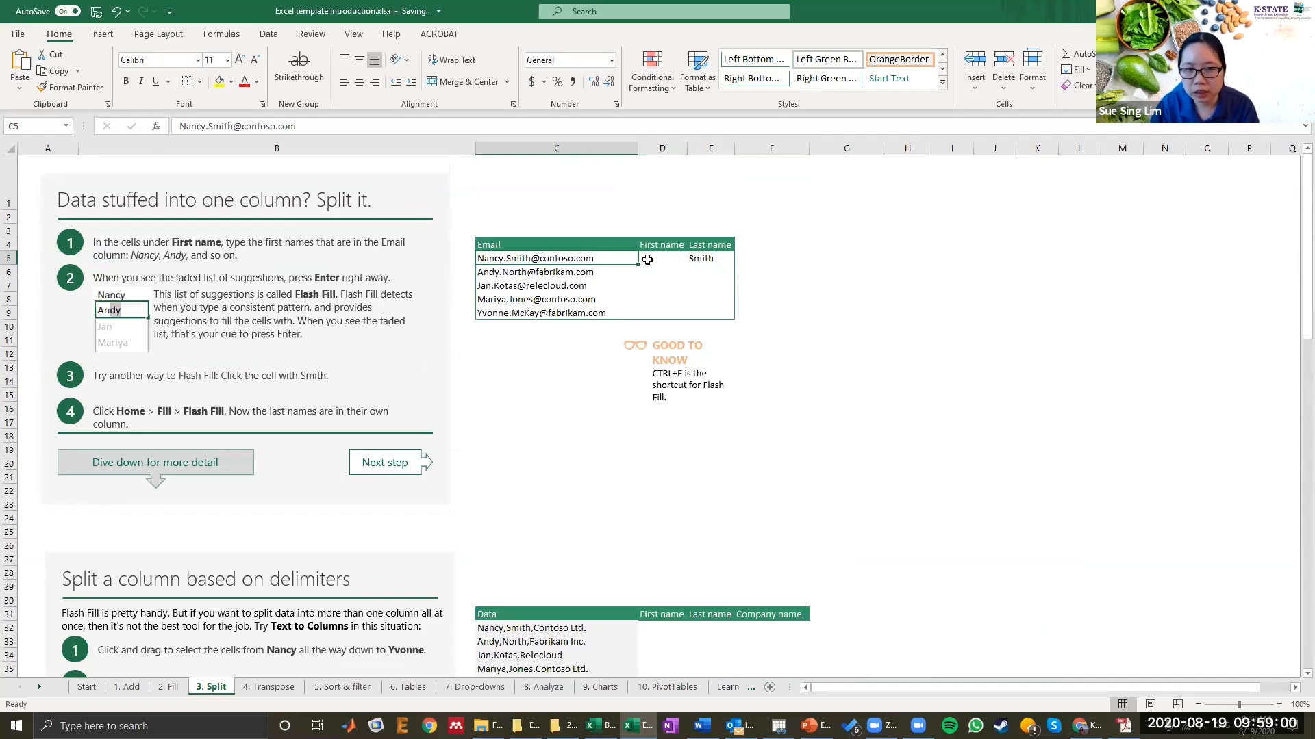
click(650, 260)
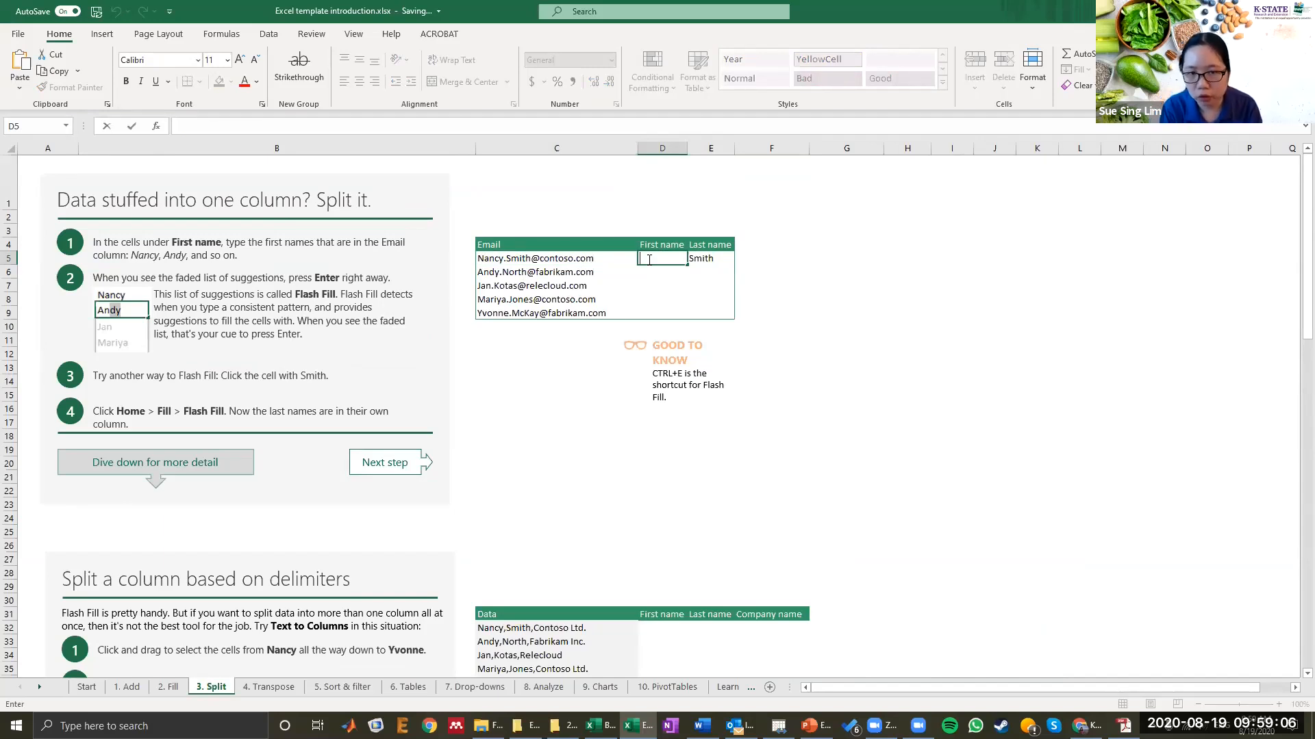
text(Nancy)
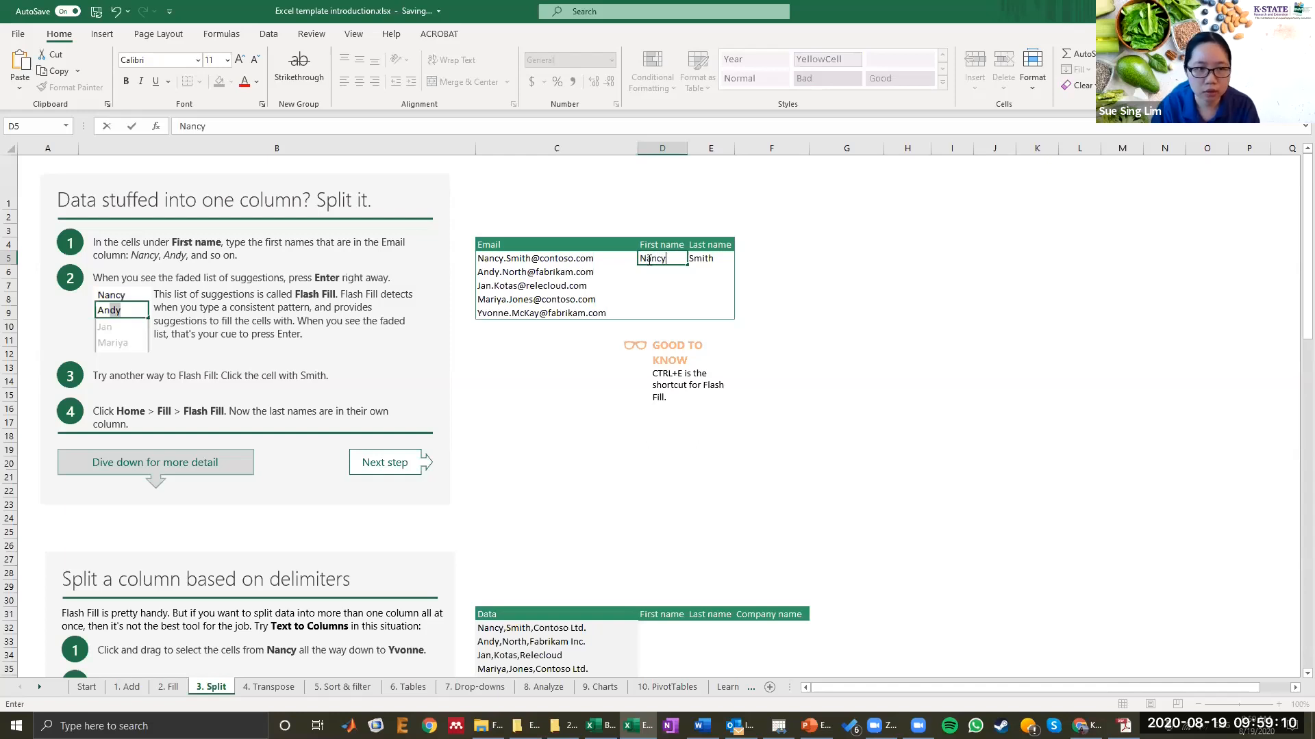
drag(690, 265, 689, 320)
click(695, 328)
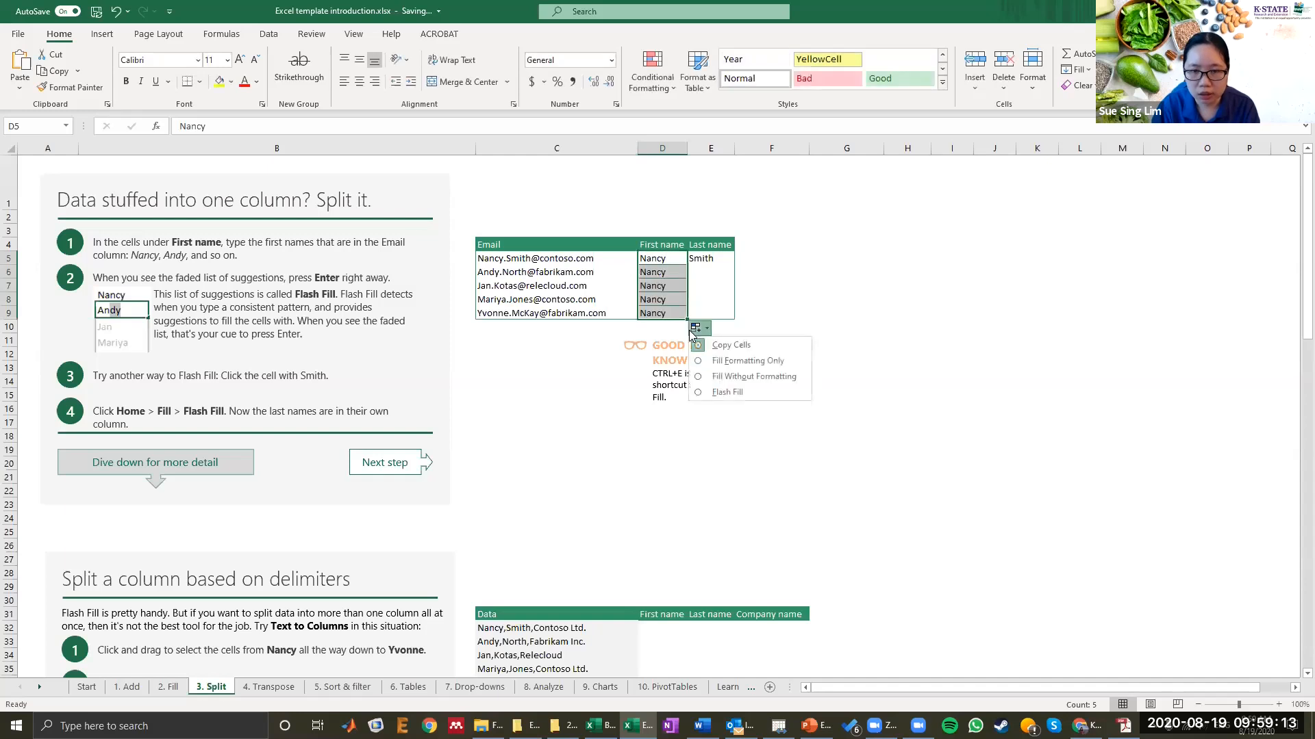
click(718, 392)
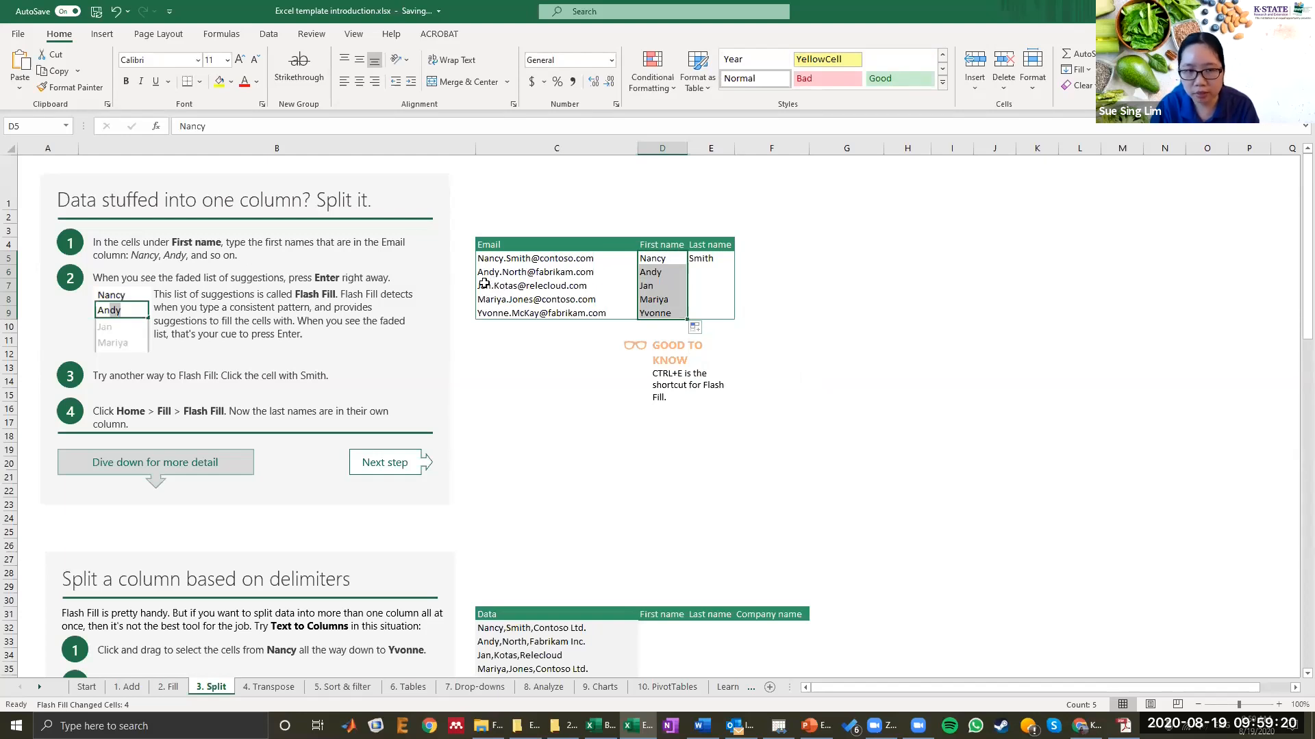
Step: Switch the AutoFill option for the first names to Copy Cells and back to Flash Fill
click(696, 328)
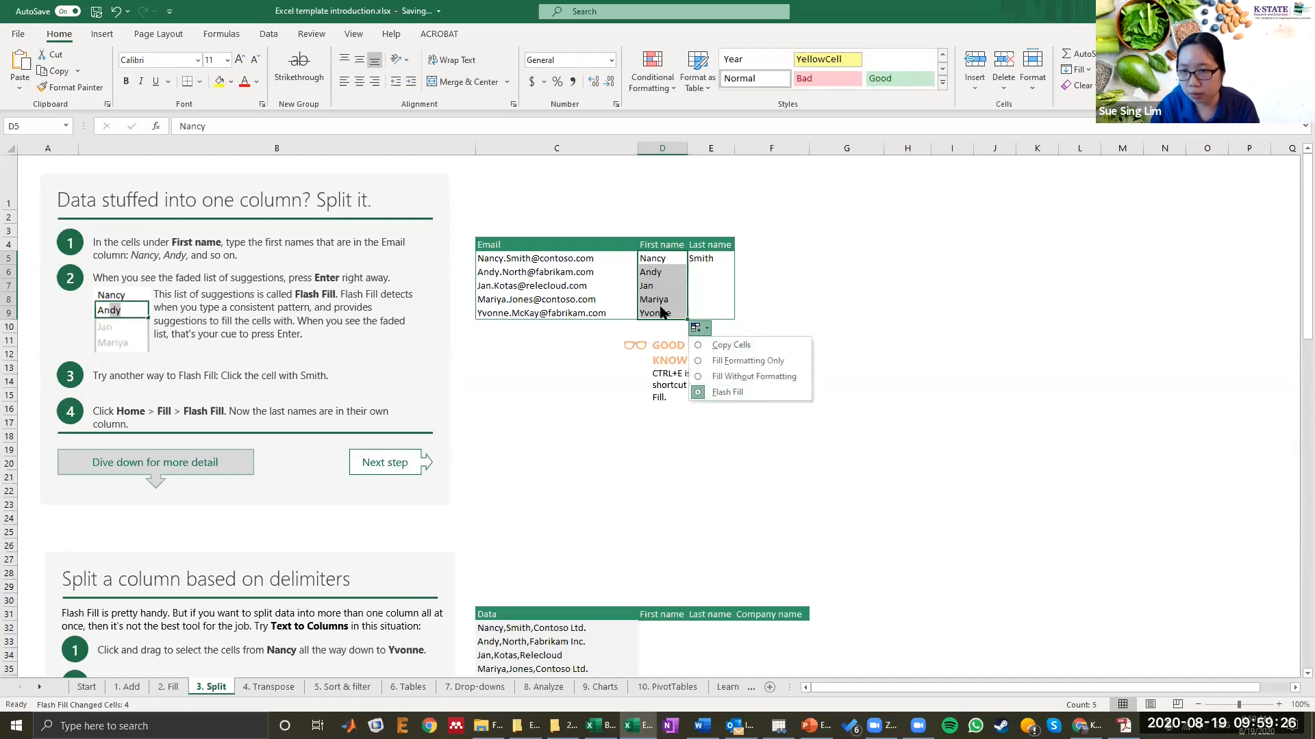
click(703, 347)
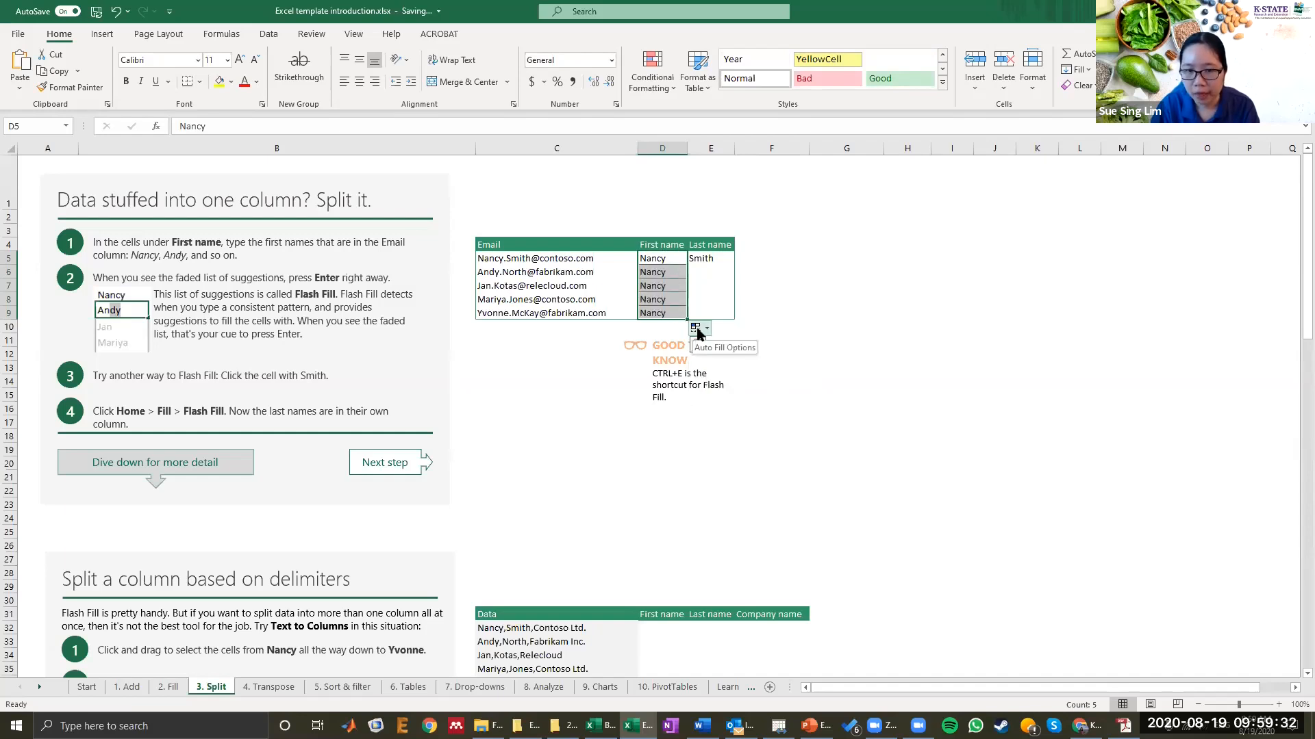
click(701, 331)
click(717, 389)
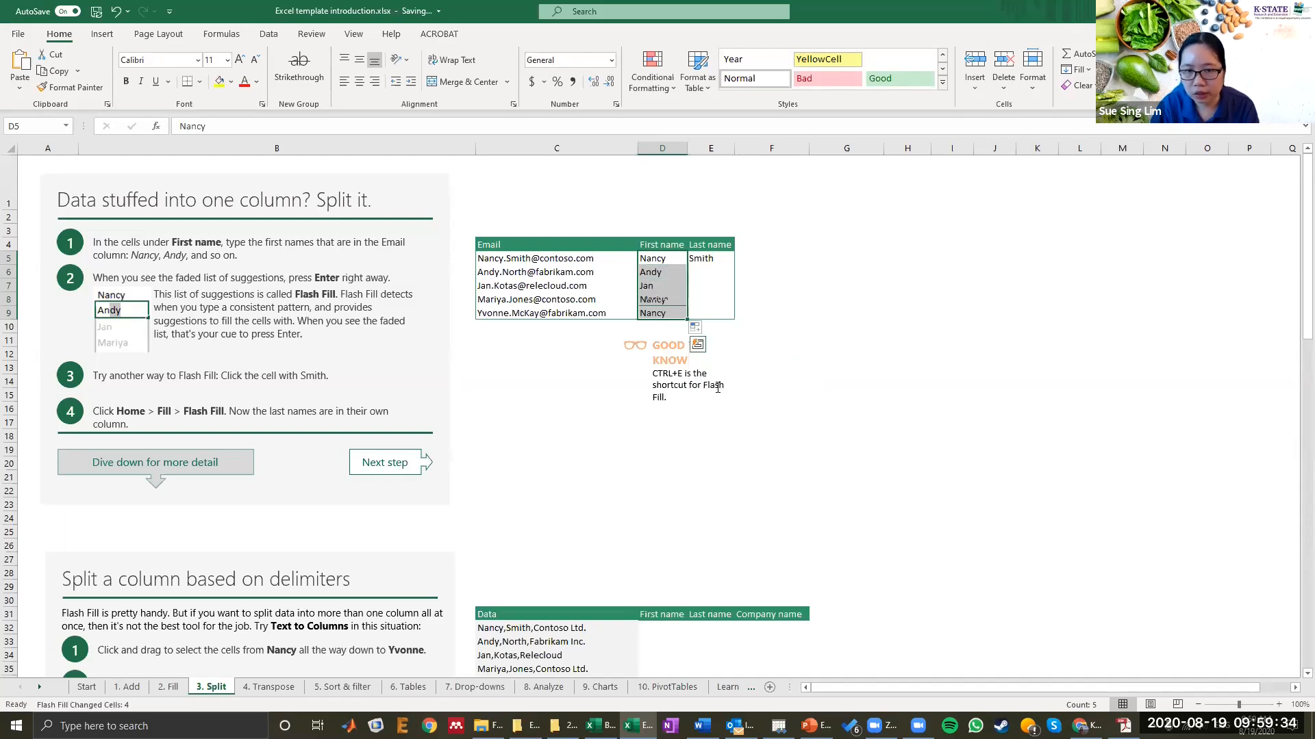
Step: Fill the last names down from Smith through row 9 using the Flash Fill option
click(712, 259)
key(ctrl+e)
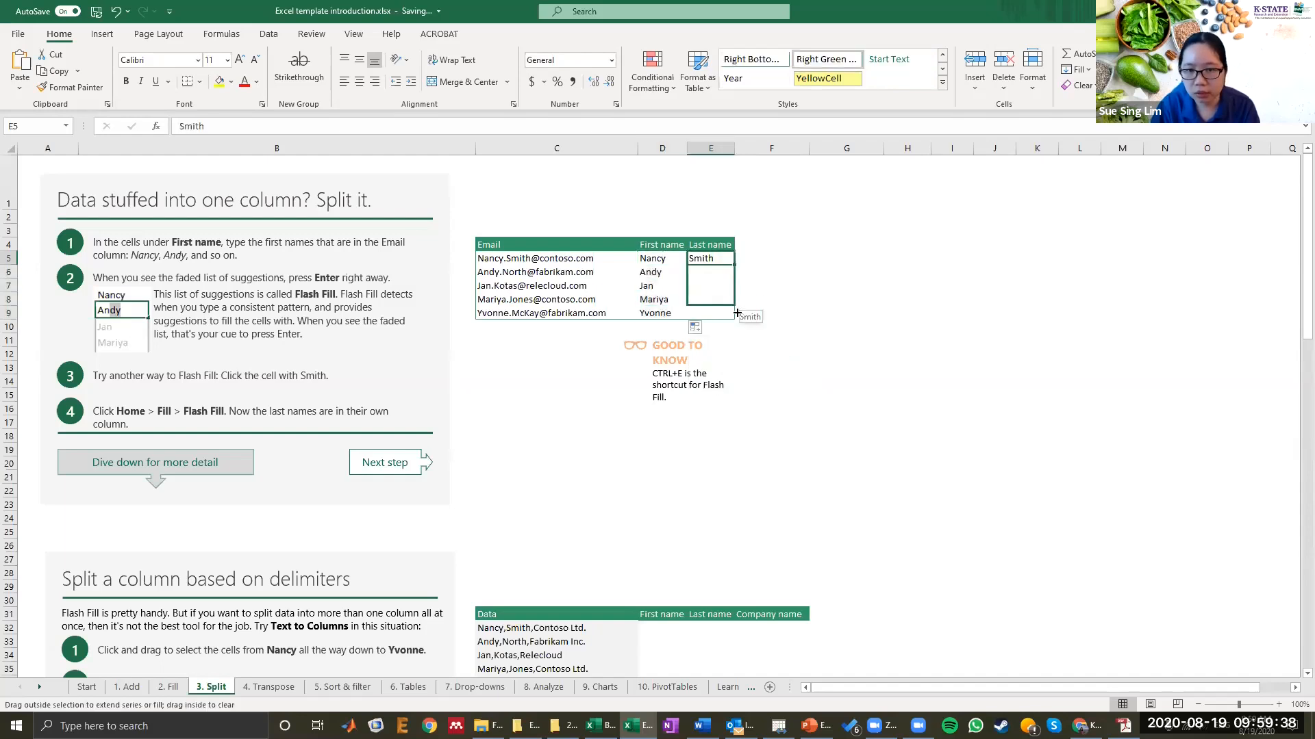
click(752, 331)
click(769, 393)
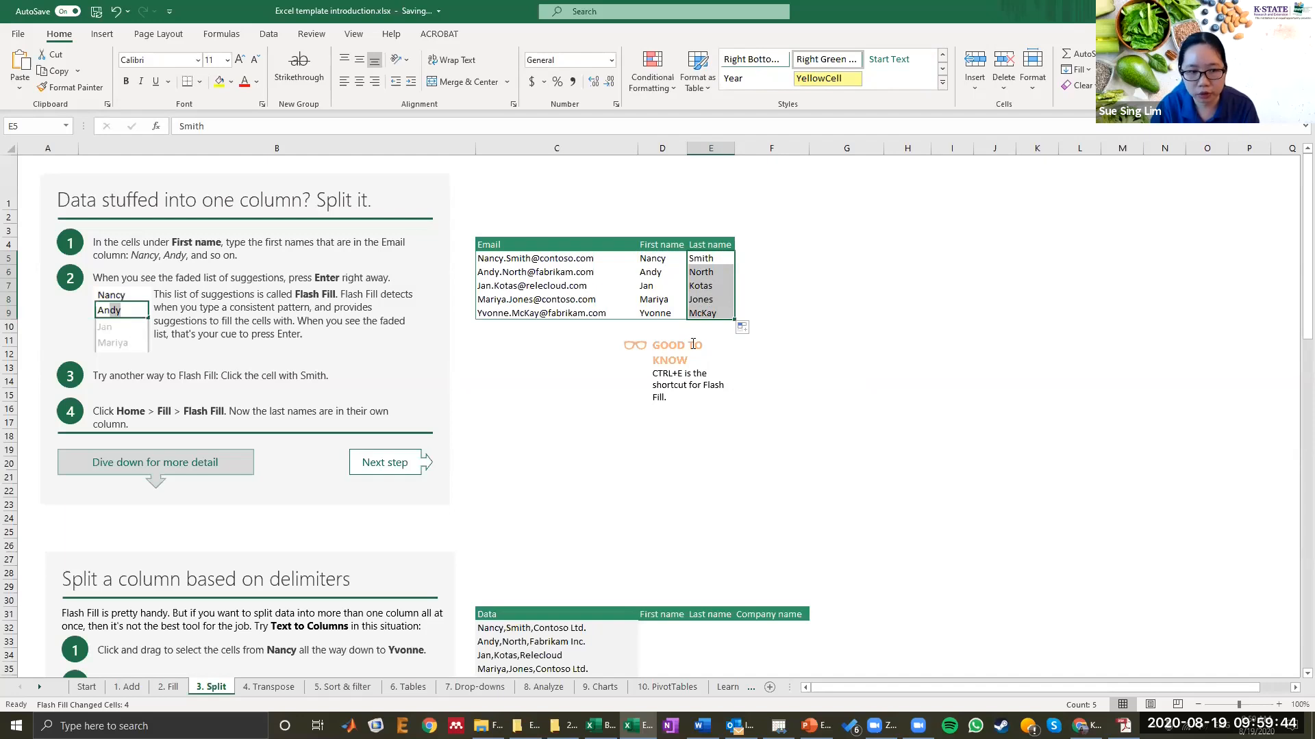
Step: Scroll to the Split a column based on delimiters section and examine its data and header cells
scroll(693, 343, down, 3)
scroll(692, 343, down, 5)
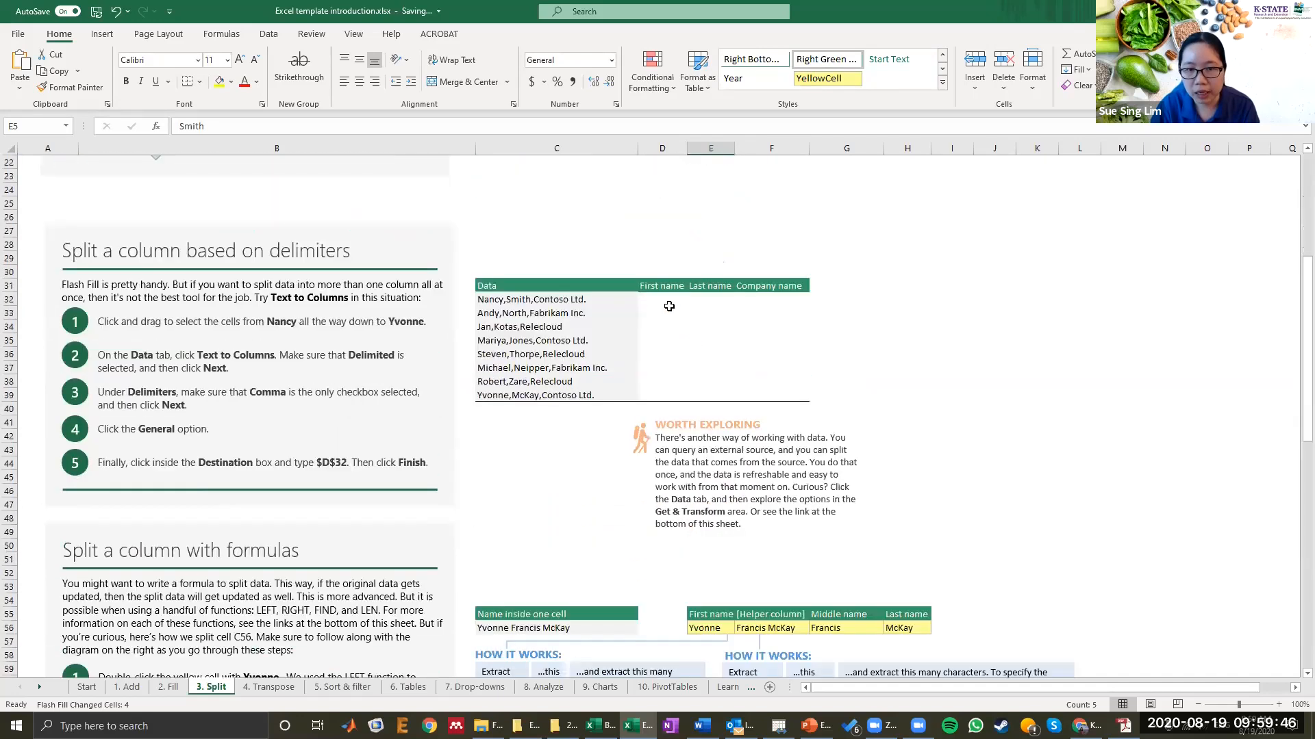
click(663, 294)
scroll(663, 294, up, 7)
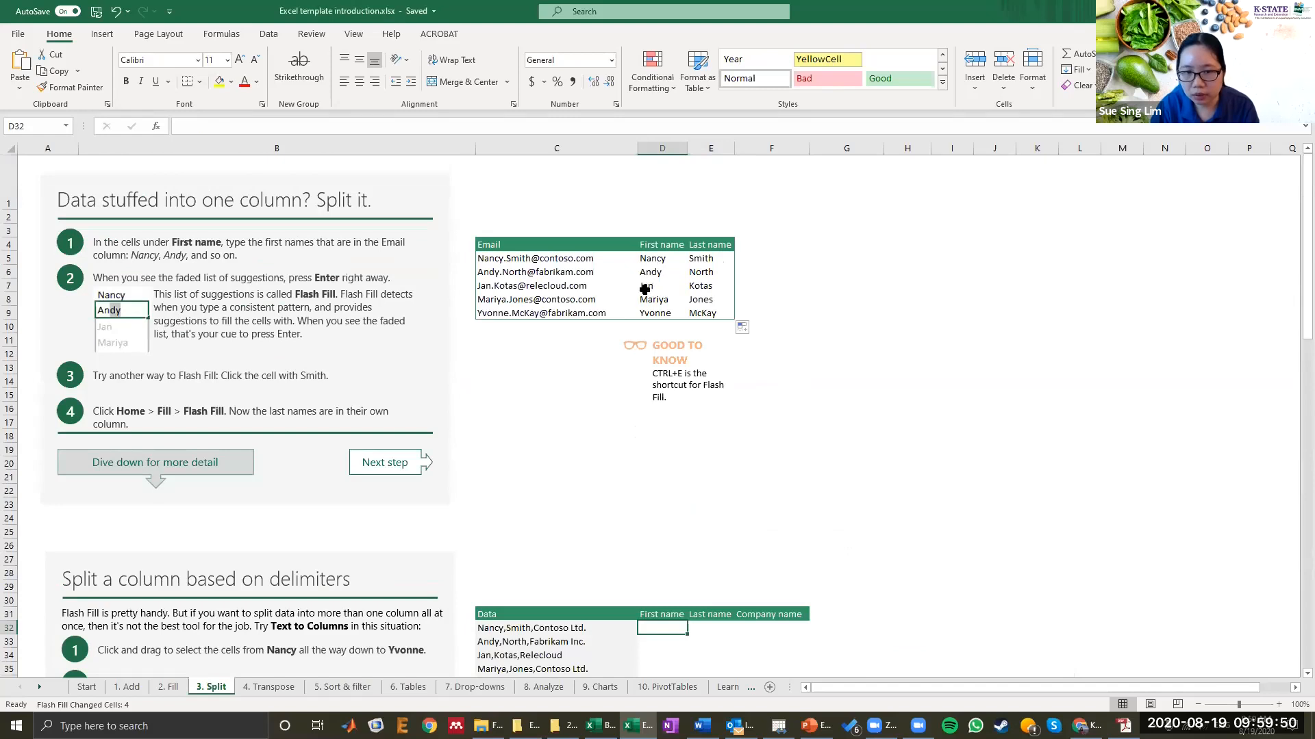
scroll(647, 288, down, 7)
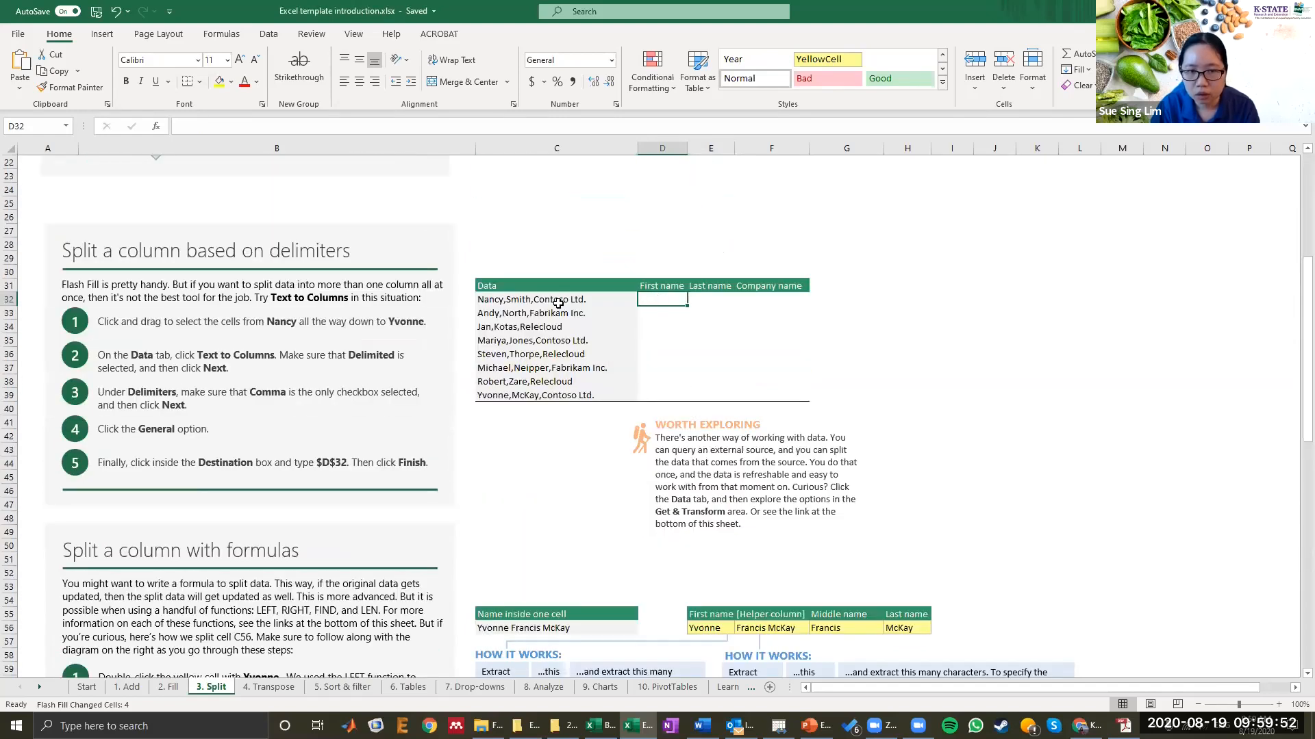
click(488, 300)
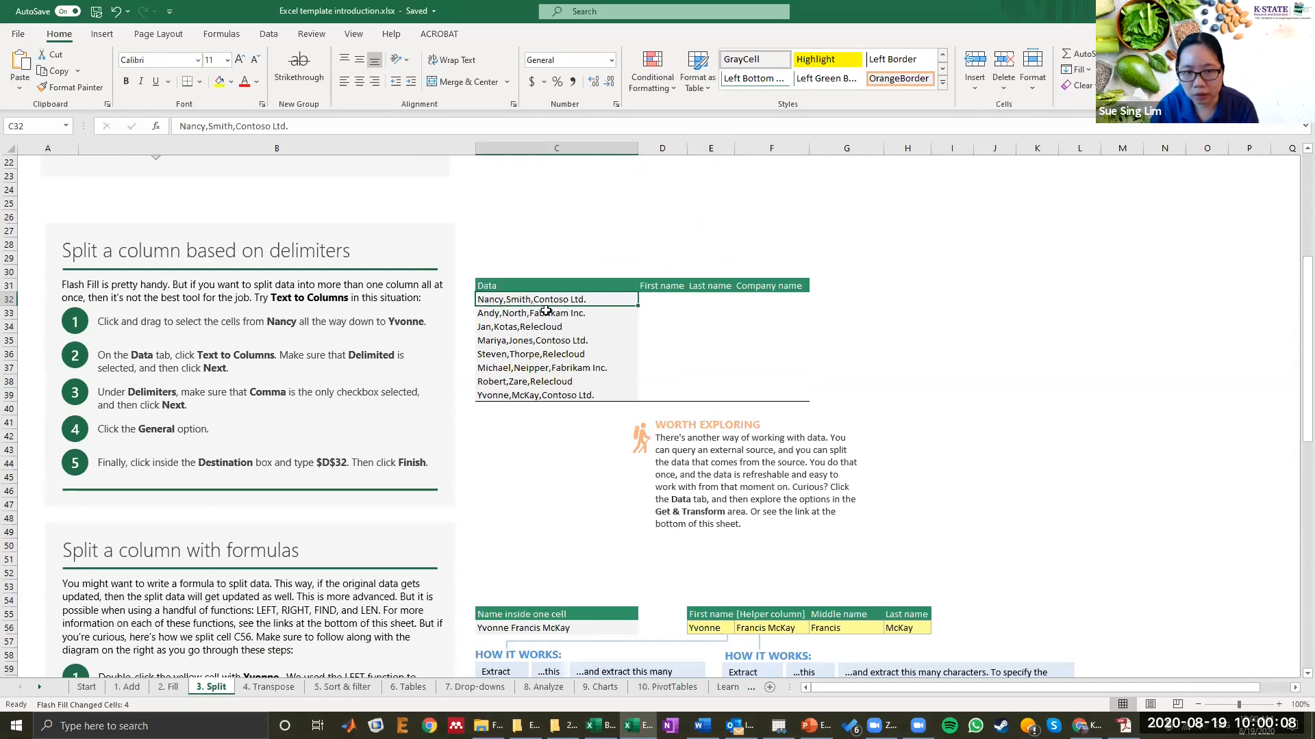
click(658, 299)
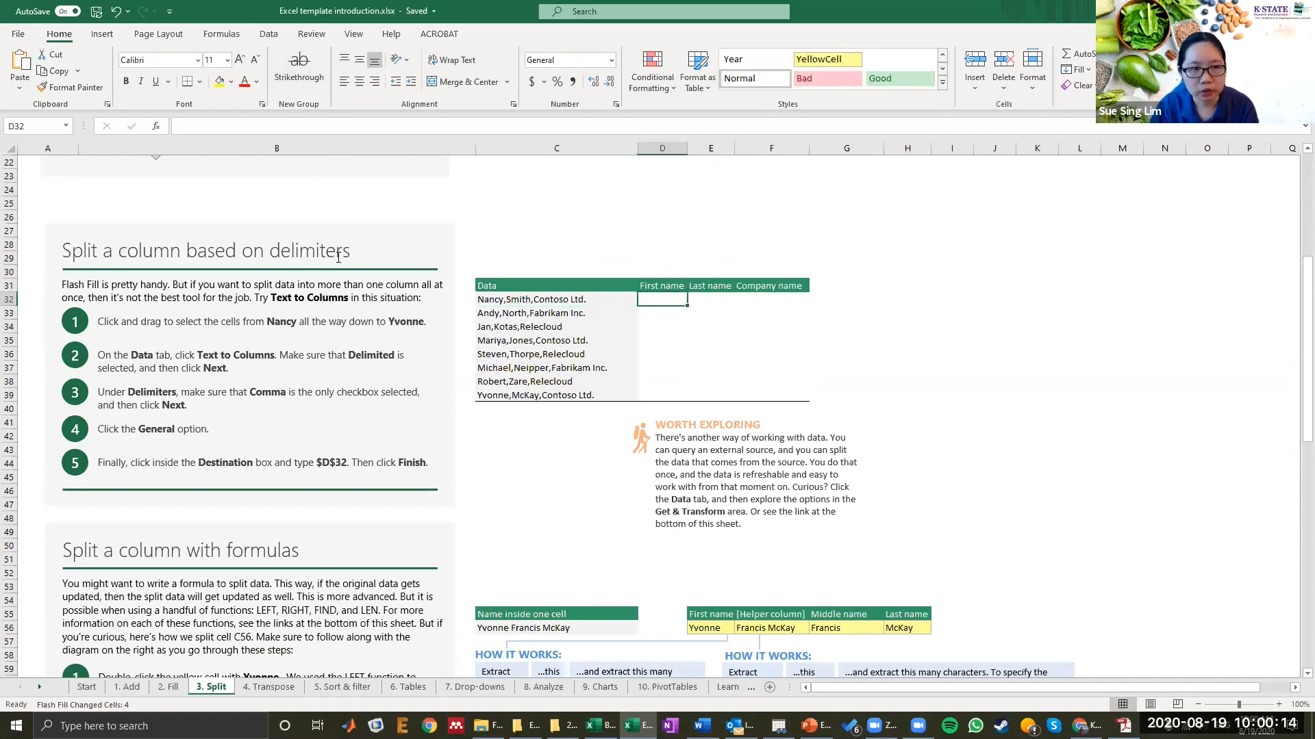
scroll(338, 256, down, 1)
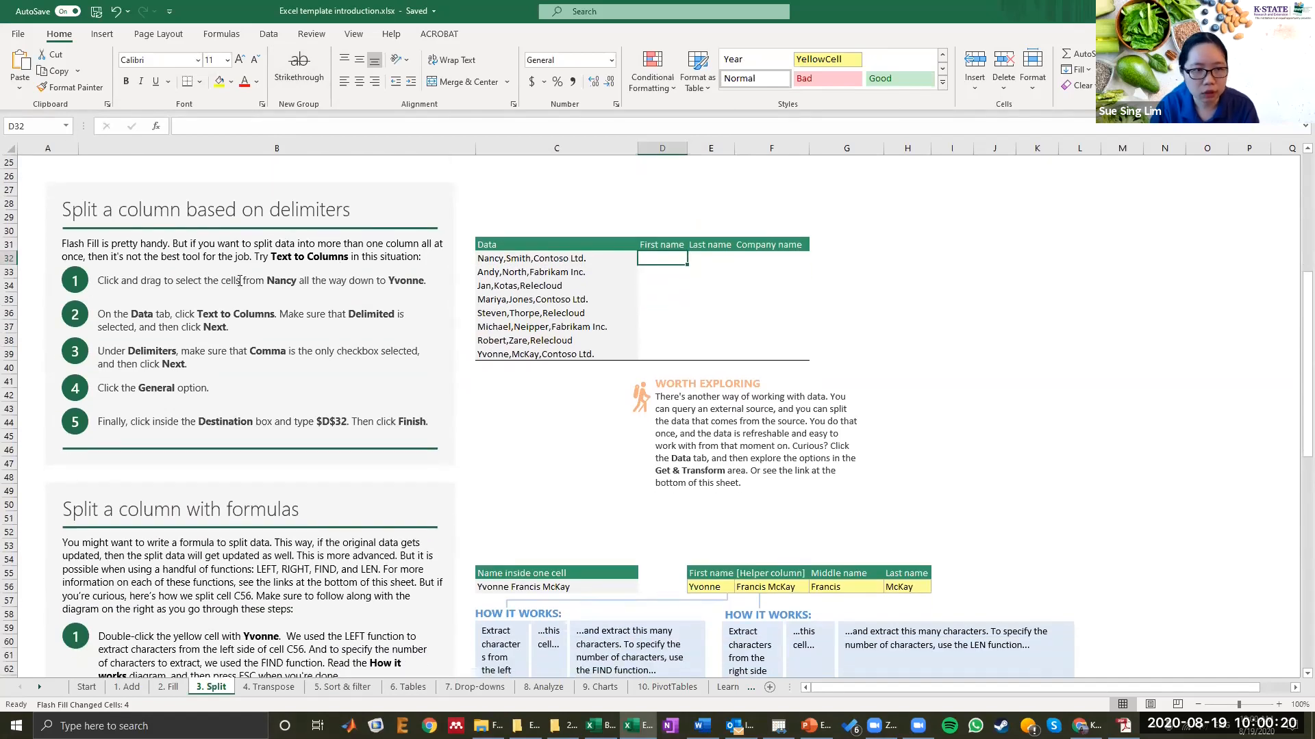
click(548, 258)
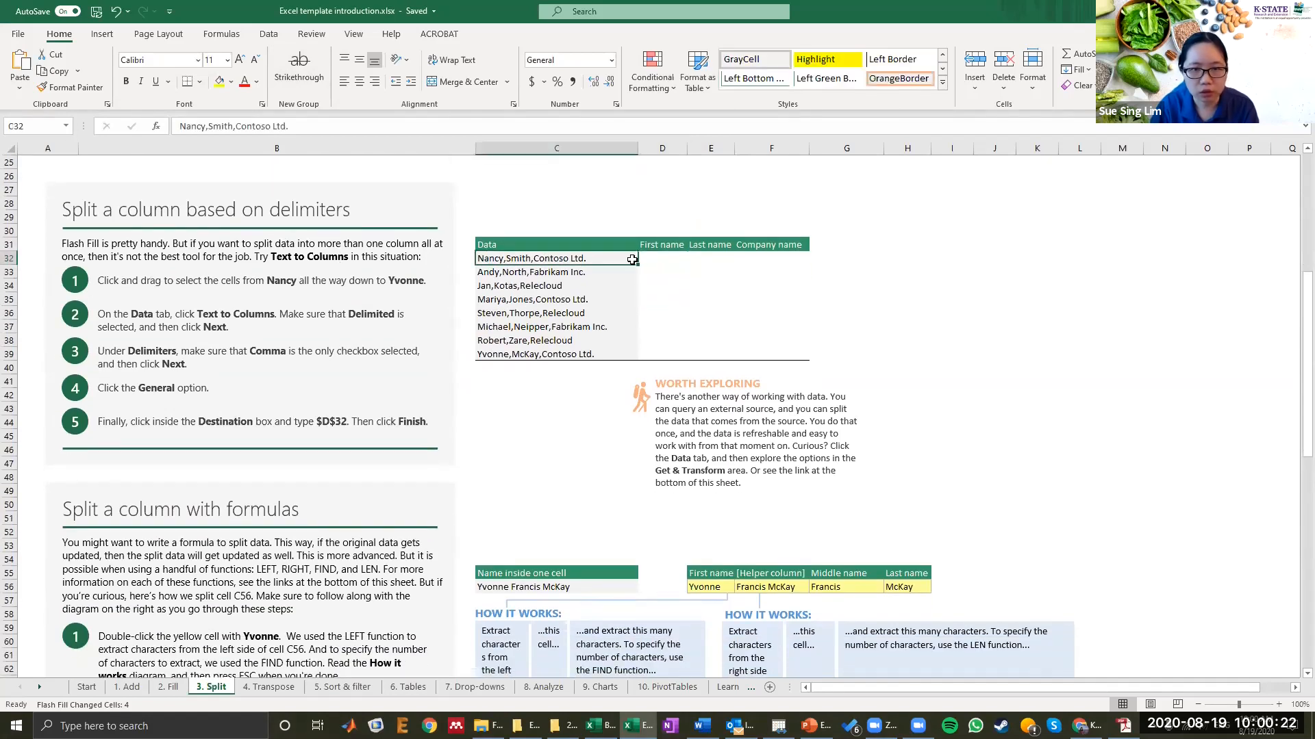
drag(638, 264, 638, 360)
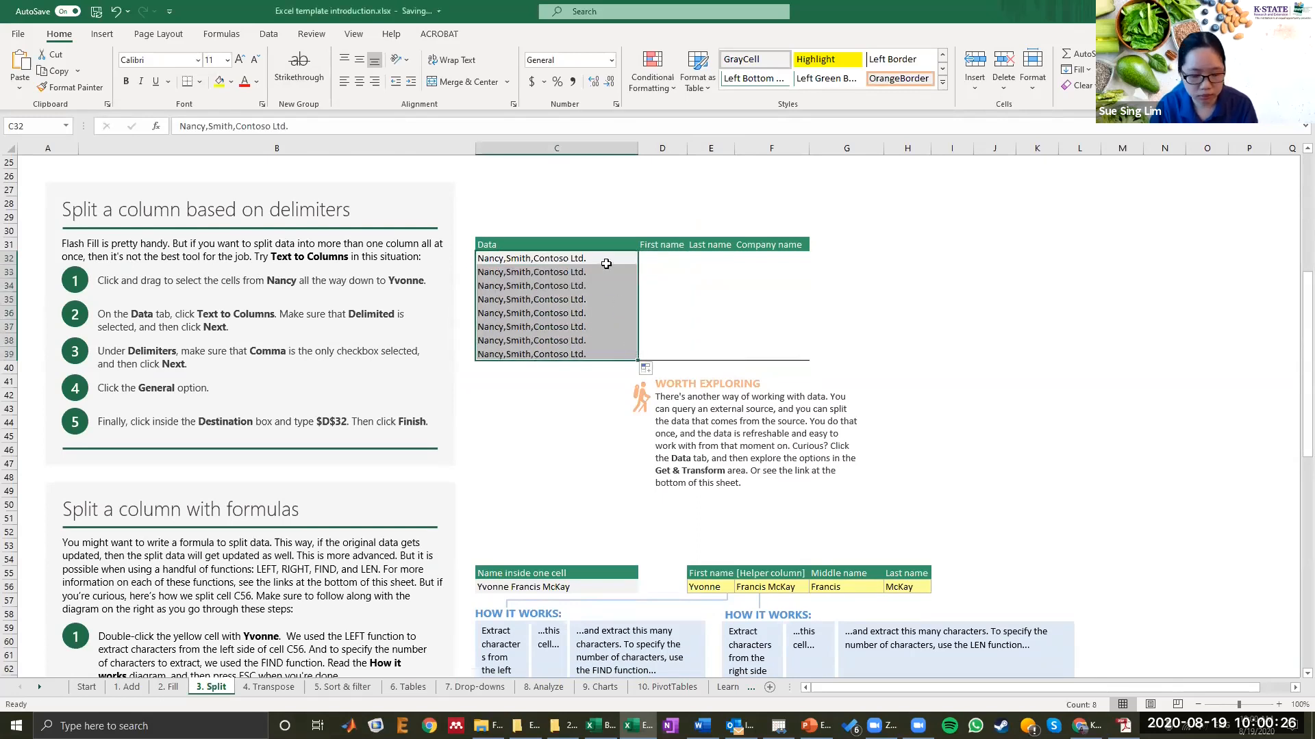
key(ctrl+z)
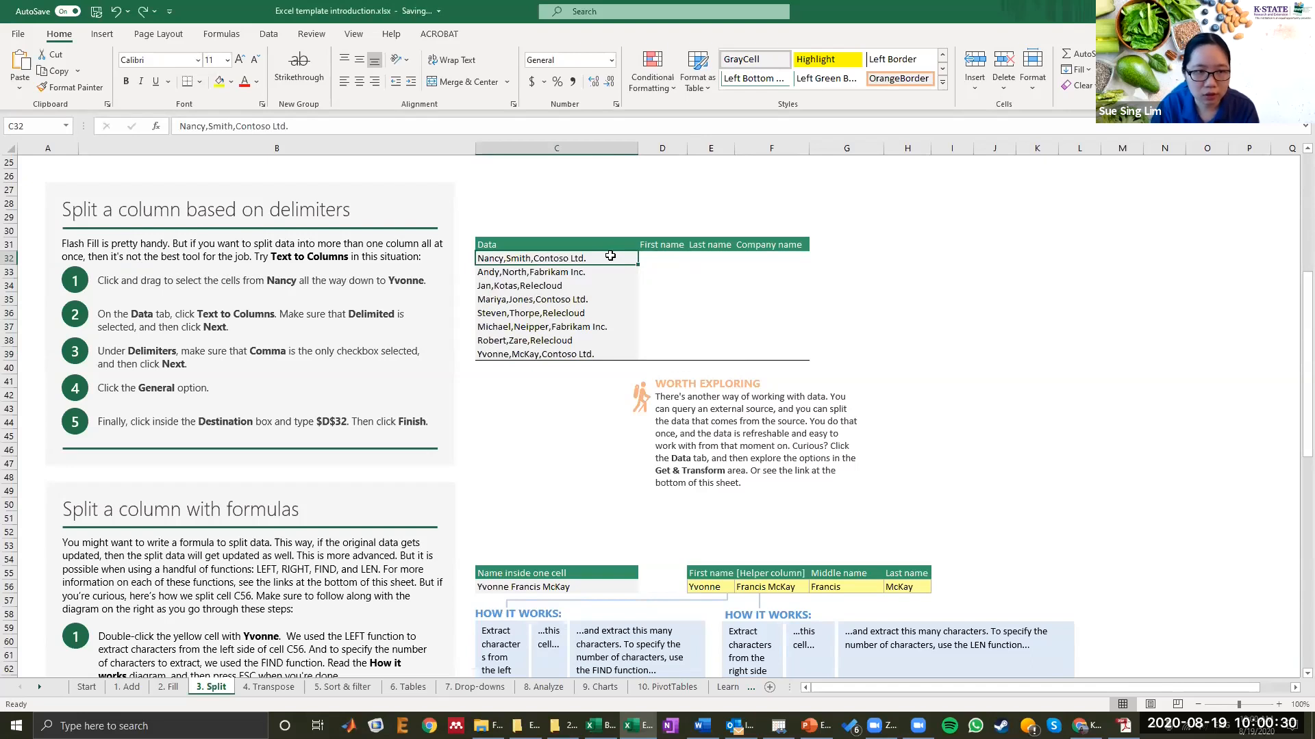
Step: Select the data cells from Nancy down to Yvonne in column C
key(shift+Down)
key(shift+Down)
key(shift+Down)
key(shift+Down)
key(shift+Down)
key(shift+Down)
key(shift+Down)
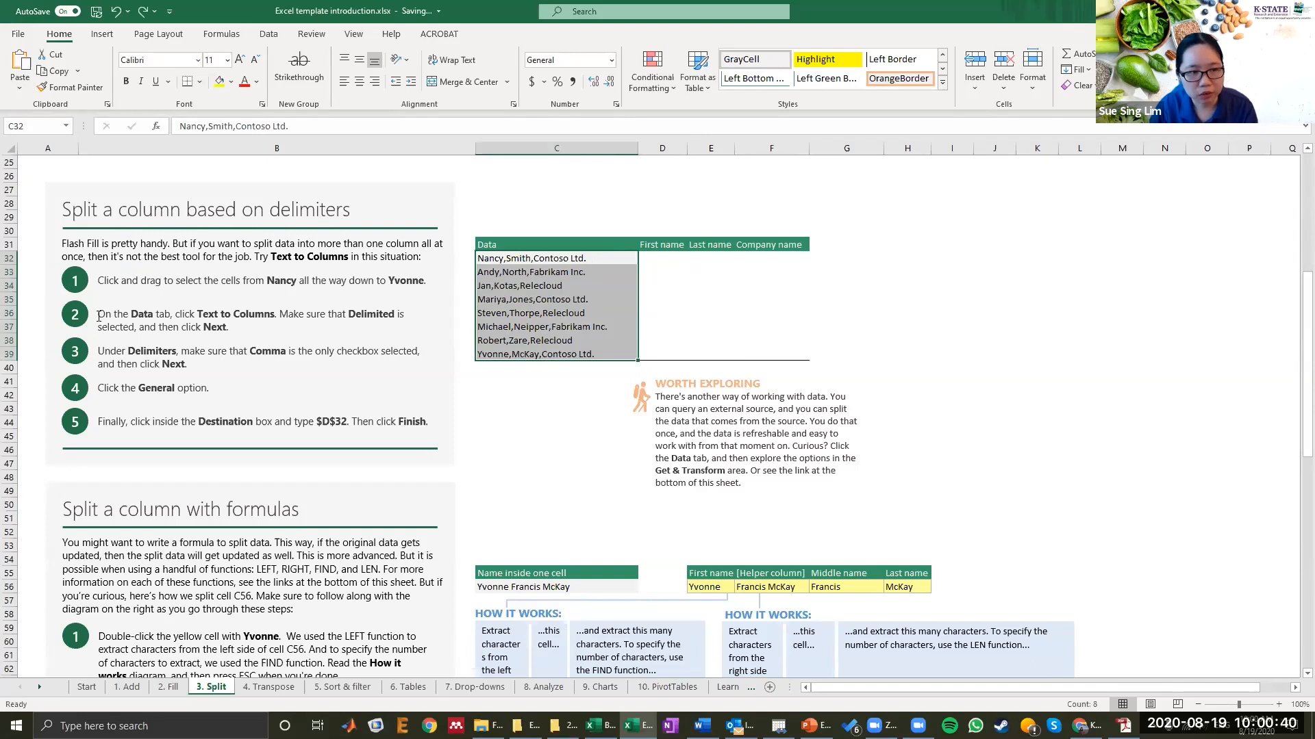
click(100, 314)
drag(99, 315, 161, 315)
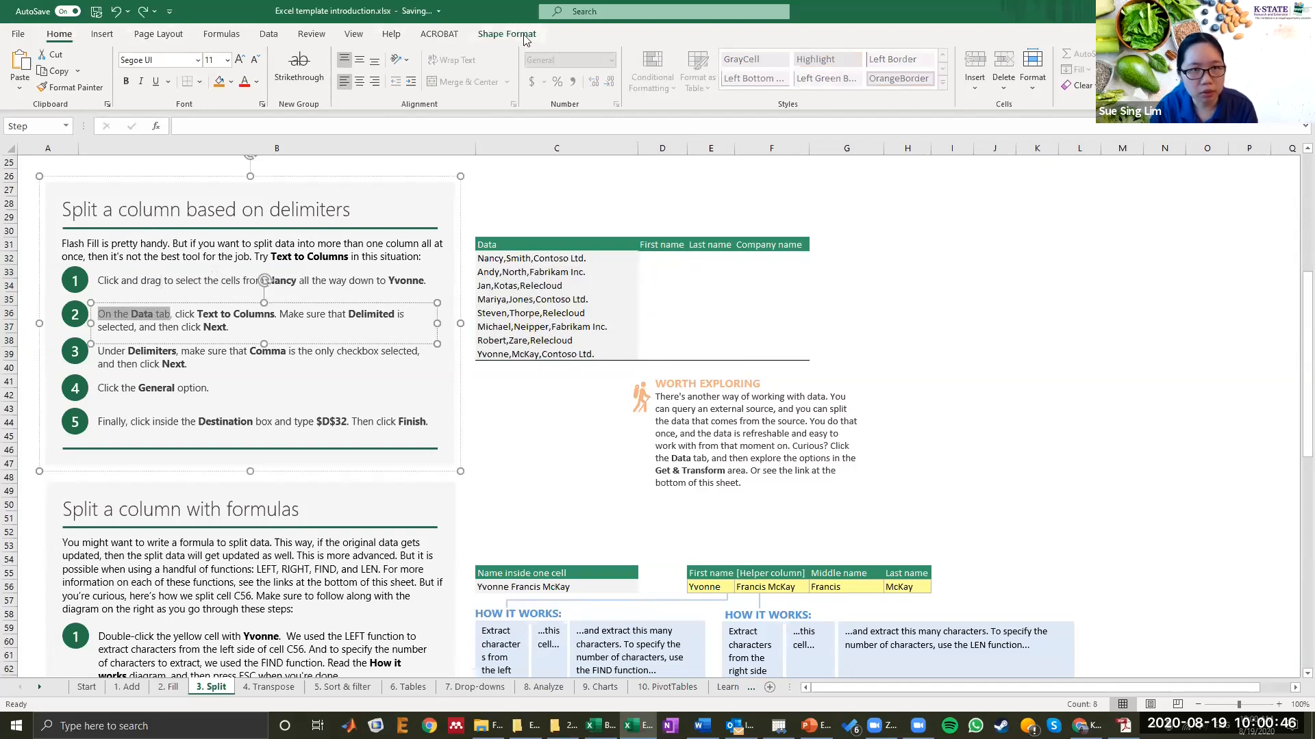
click(269, 38)
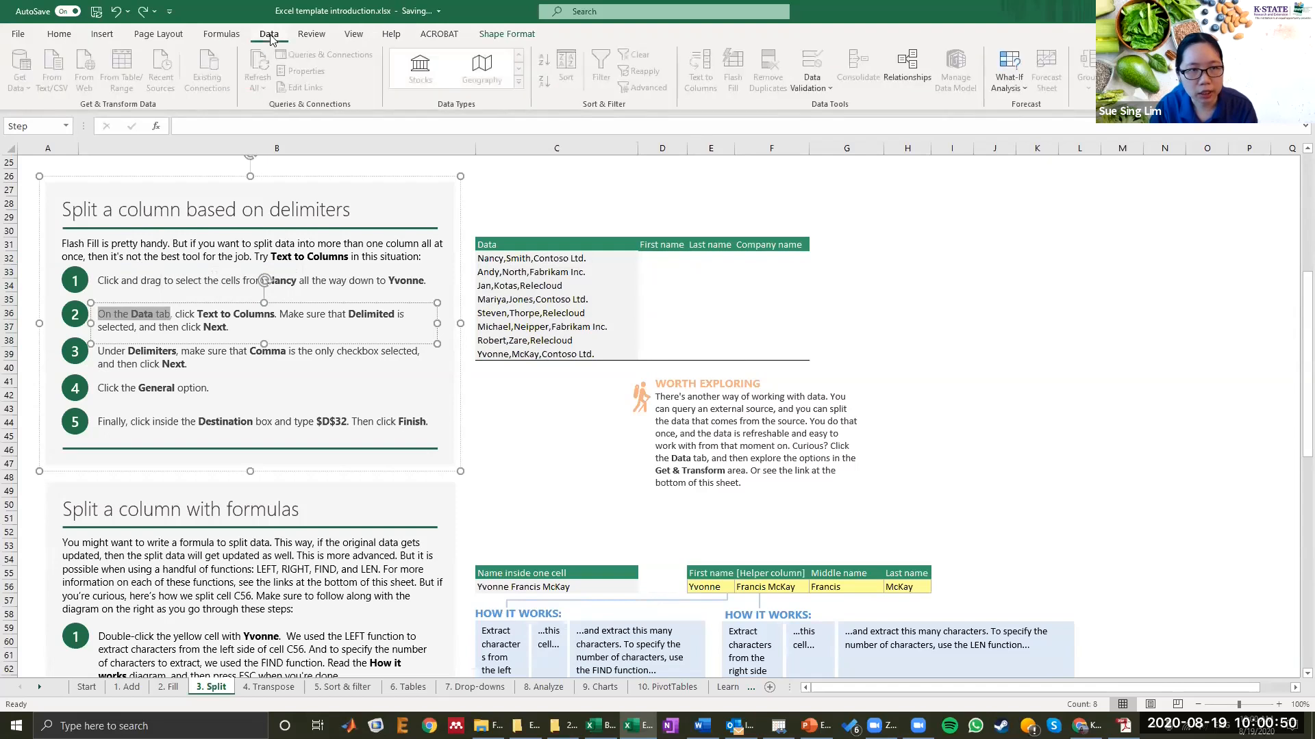
click(199, 315)
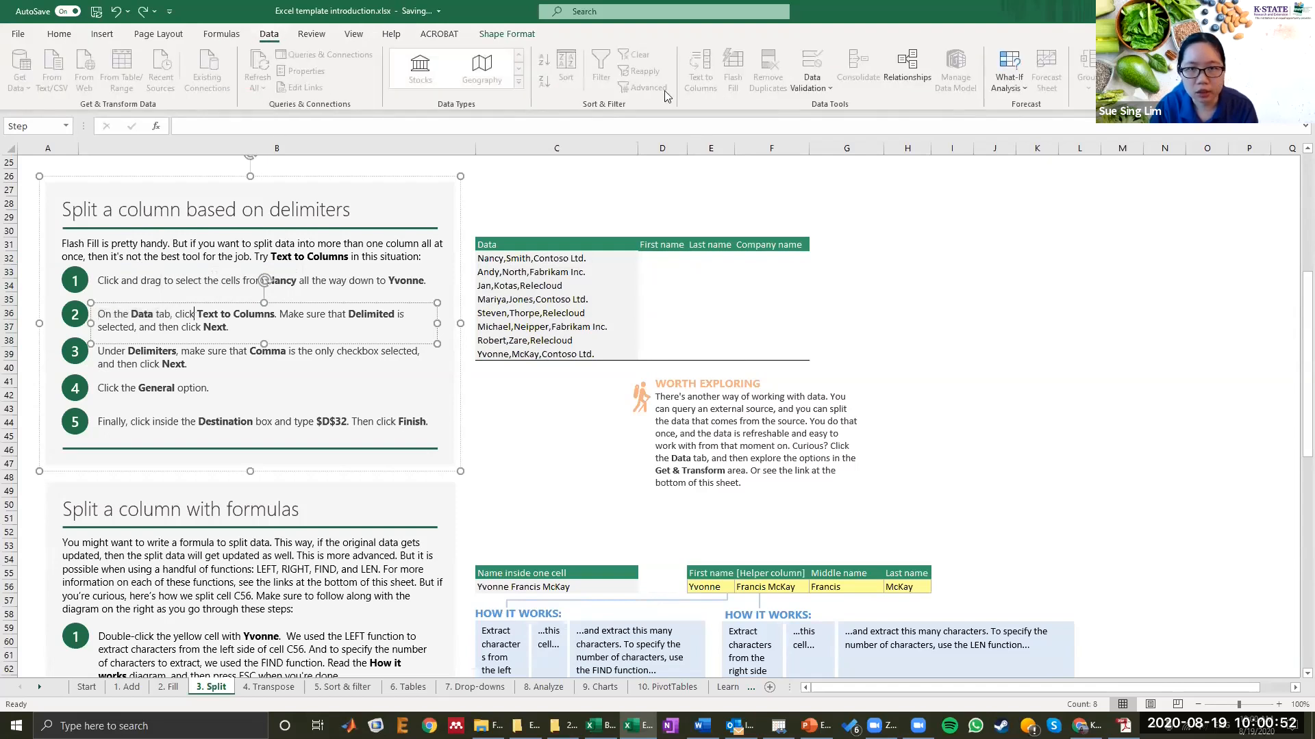
click(663, 296)
drag(591, 260, 595, 354)
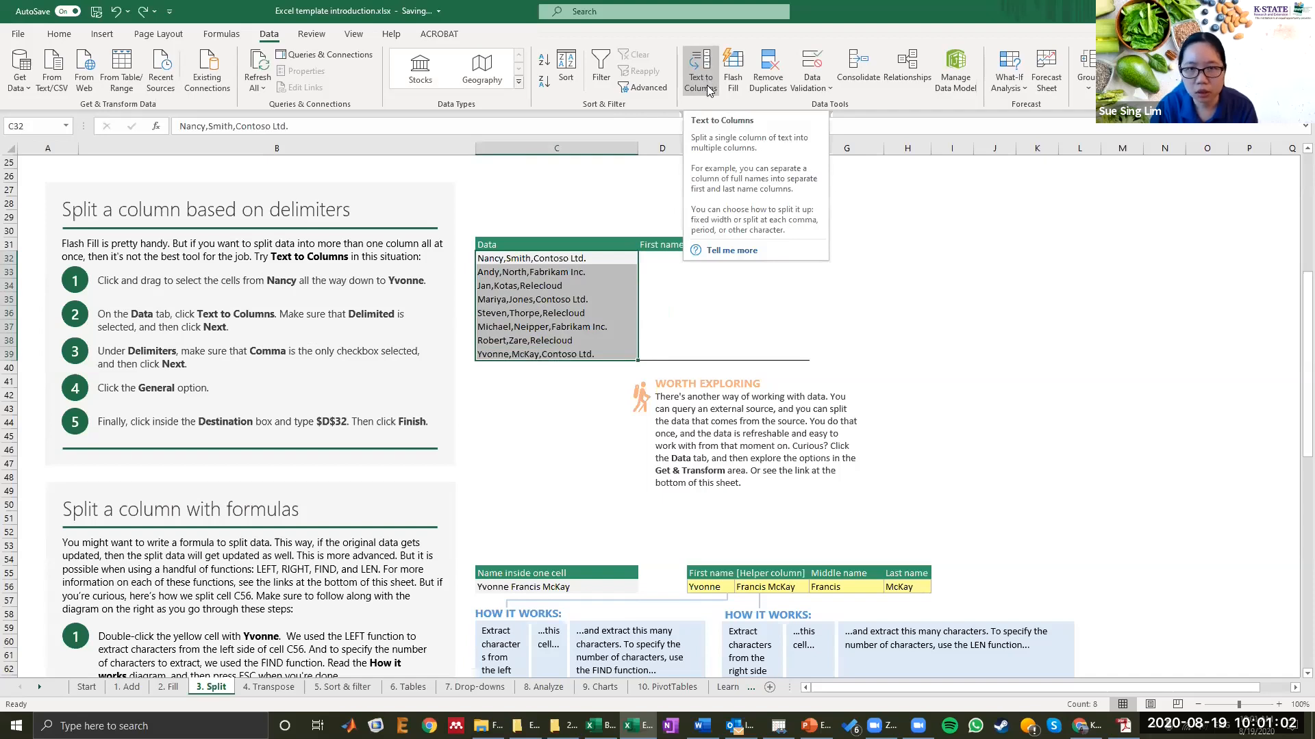
Step: Start Text to Columns with the data type Delimited and continue to the delimiter step
click(706, 85)
drag(510, 216, 651, 154)
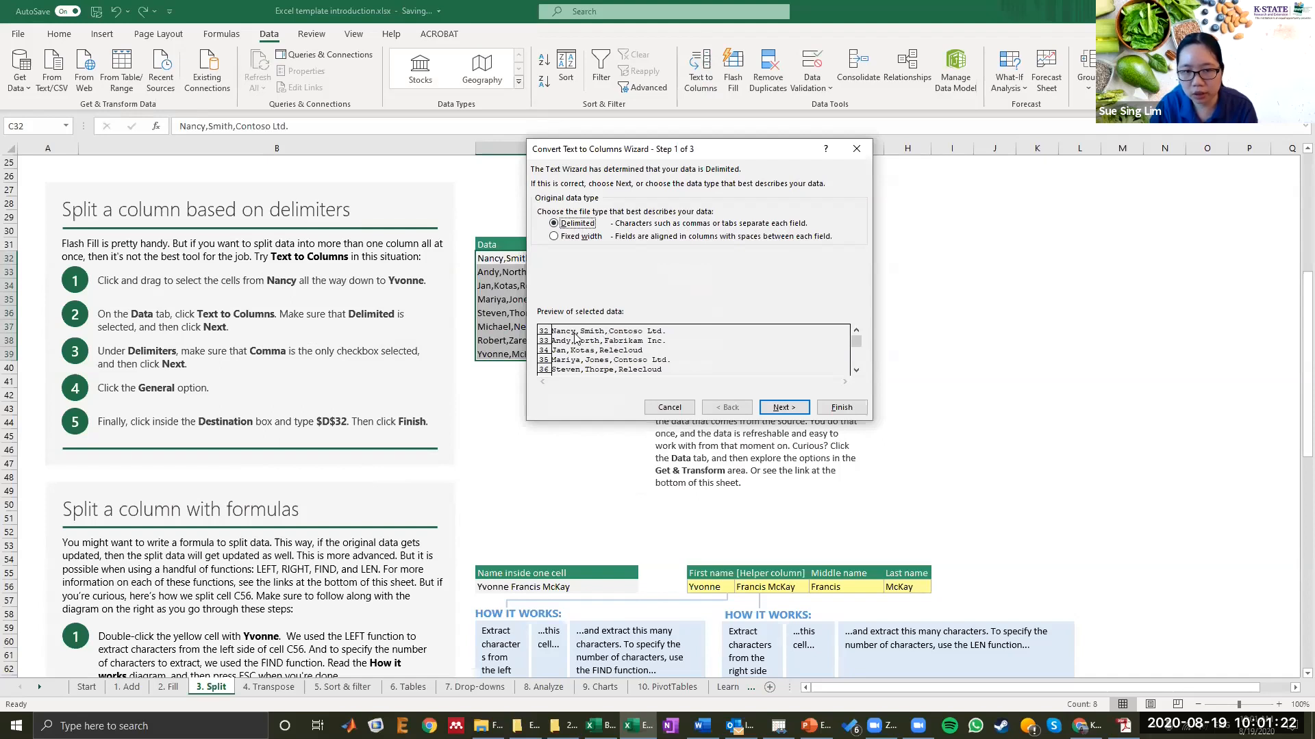
click(783, 407)
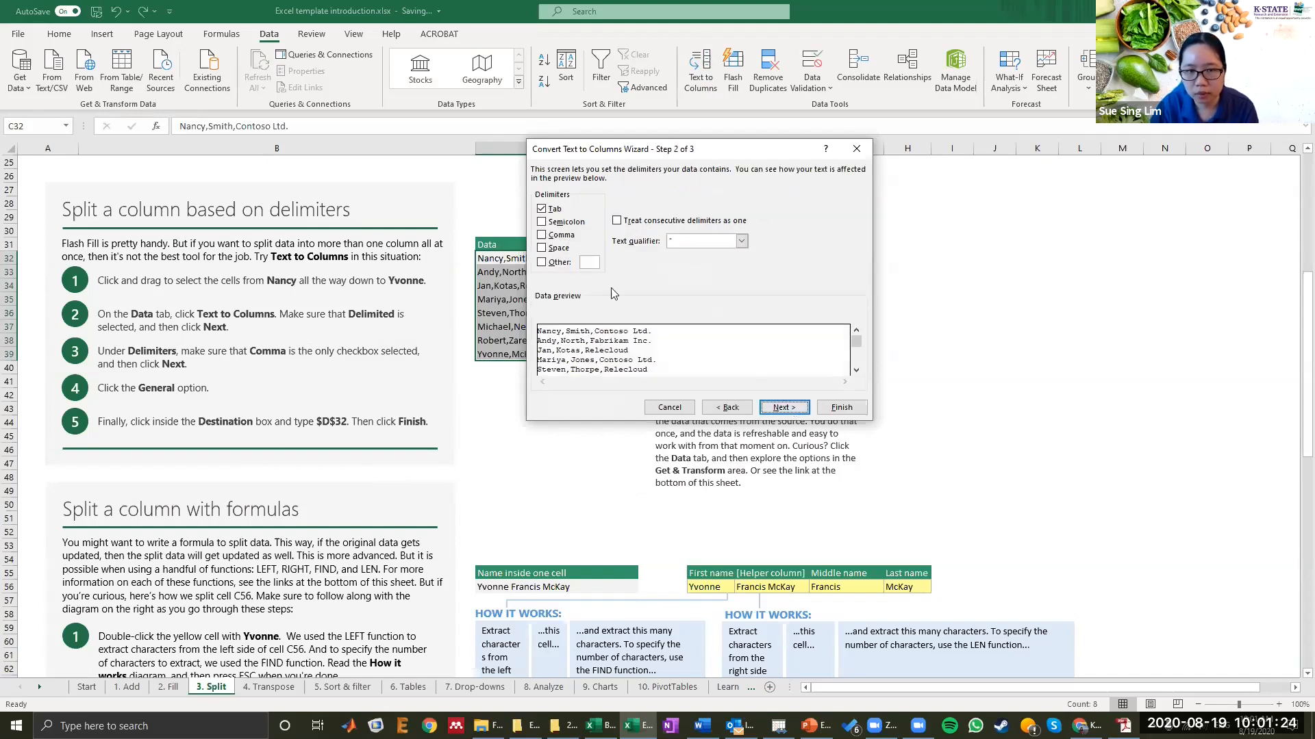
Step: Set Comma as the only delimiter and continue to the column data format step
click(557, 211)
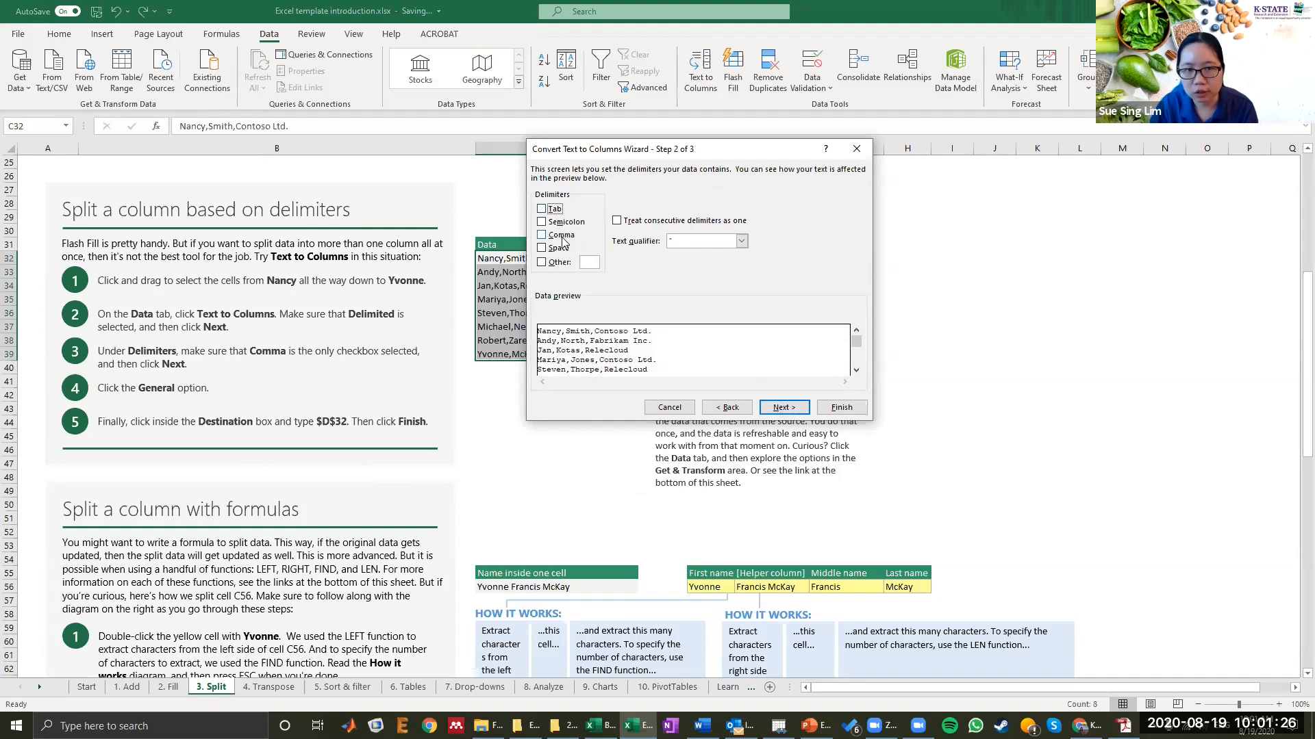
click(560, 236)
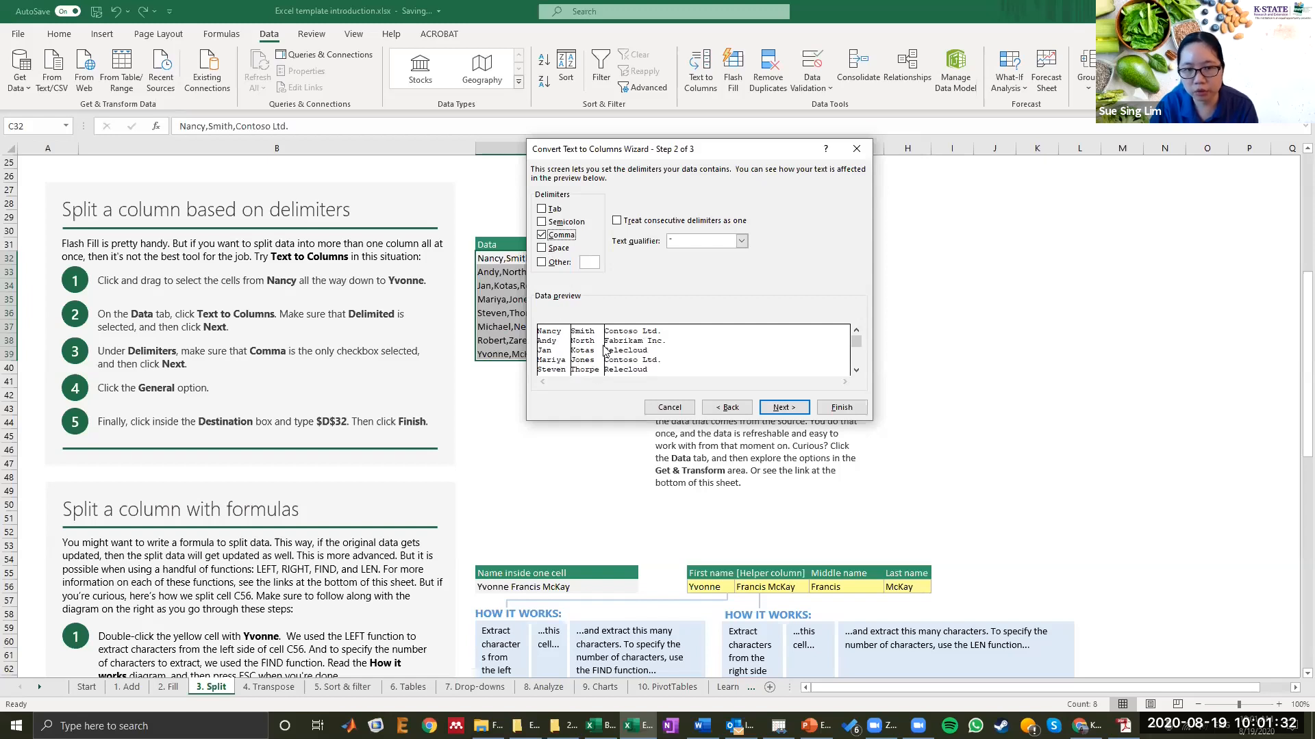
click(543, 236)
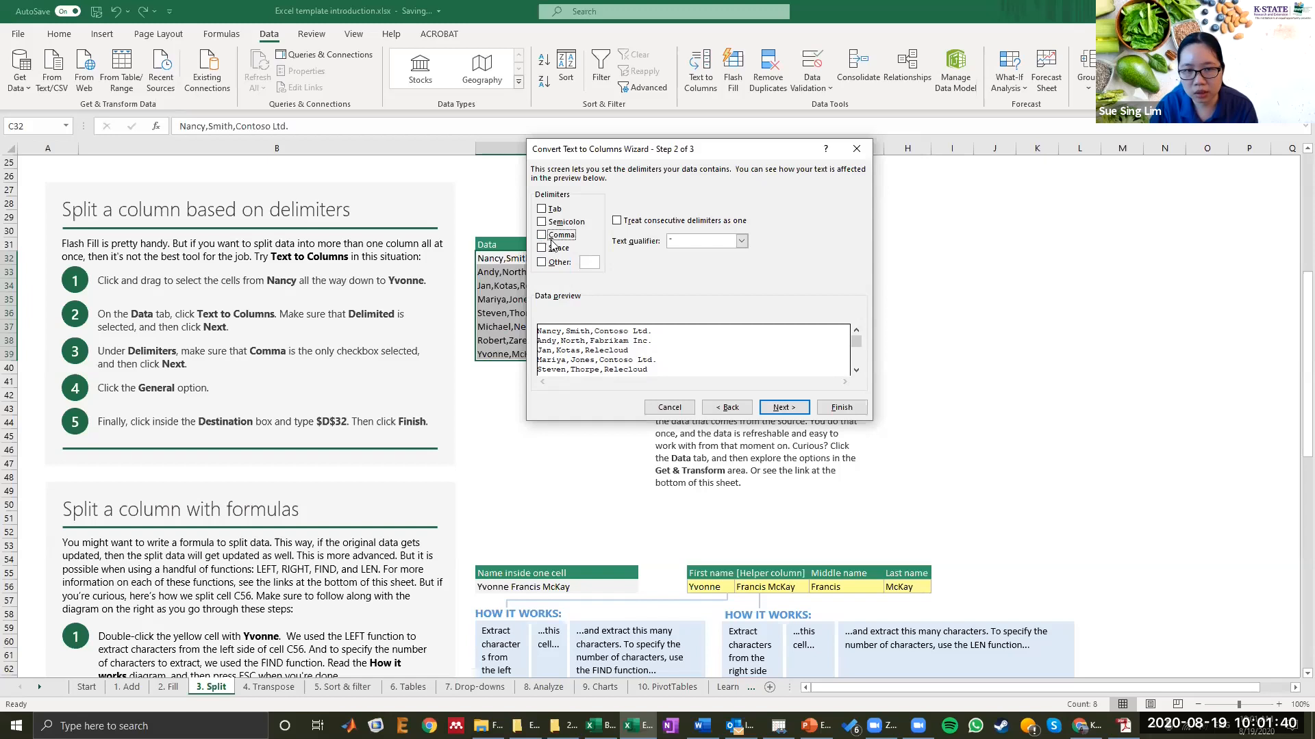
click(543, 237)
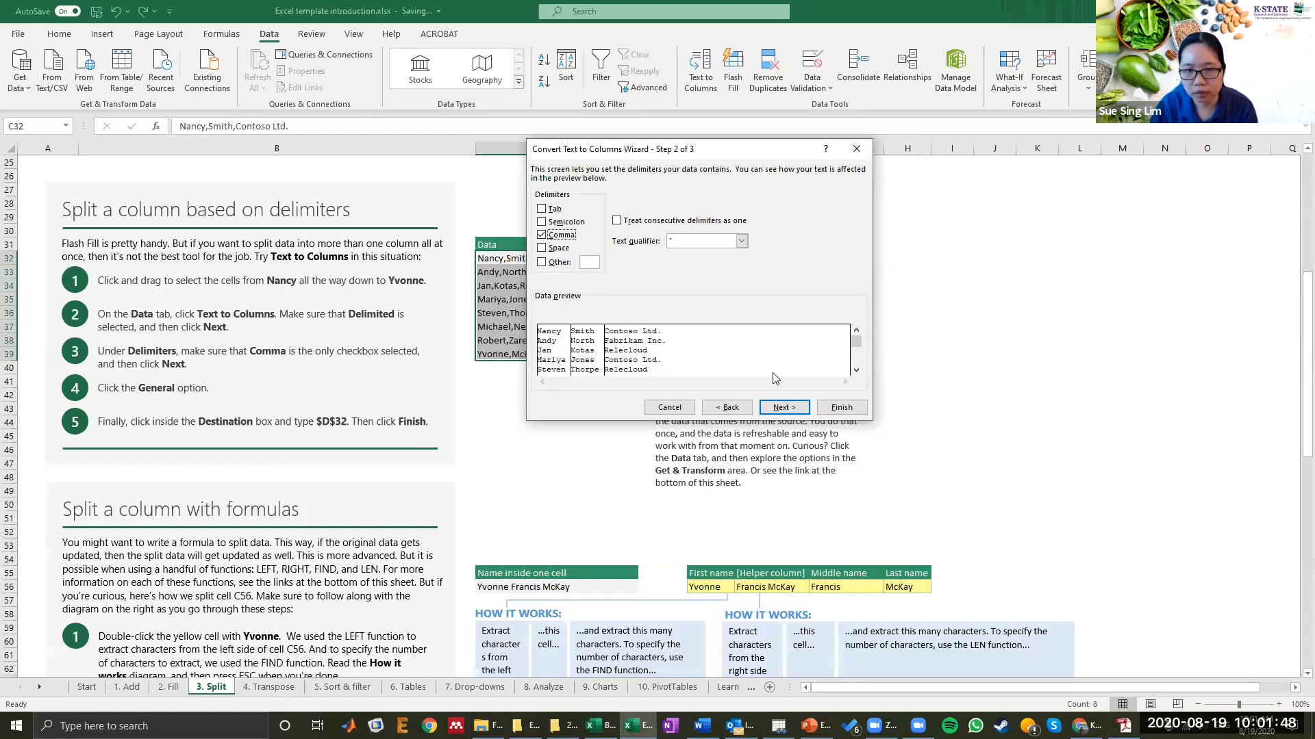
click(789, 405)
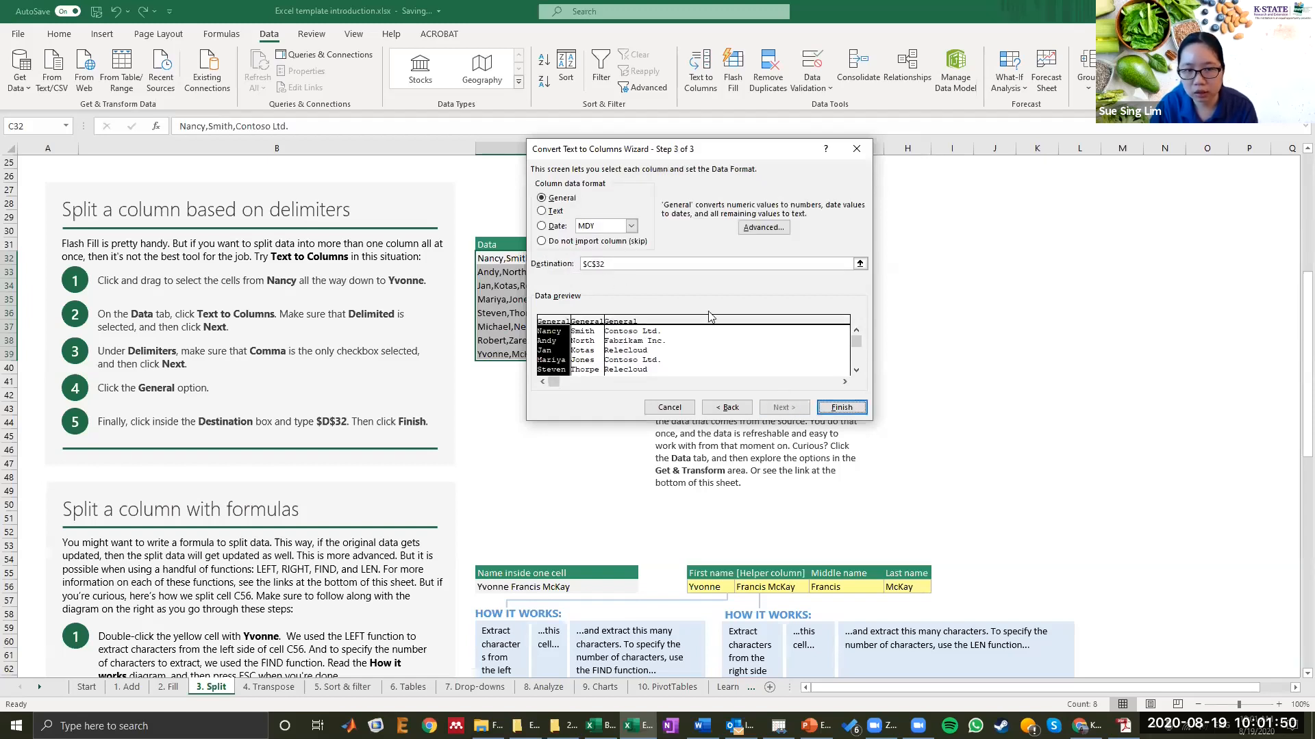
click(834, 408)
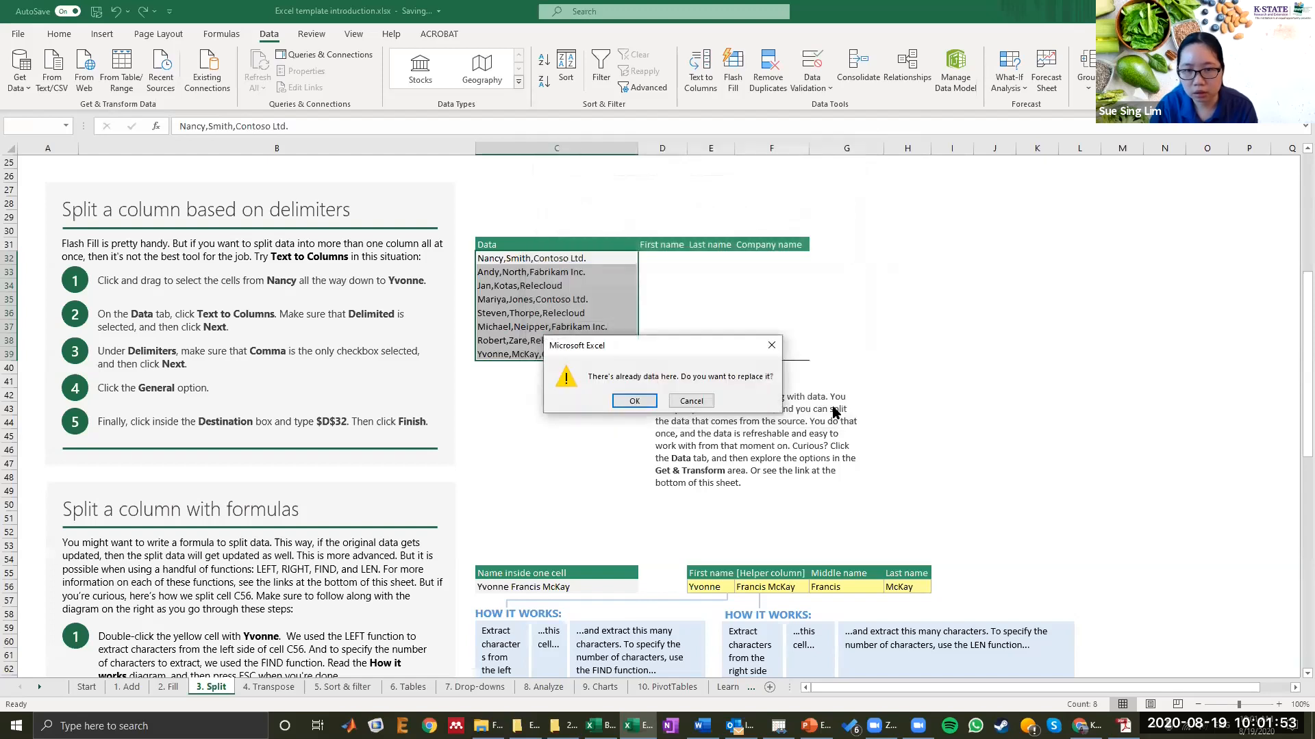
click(692, 400)
click(641, 262)
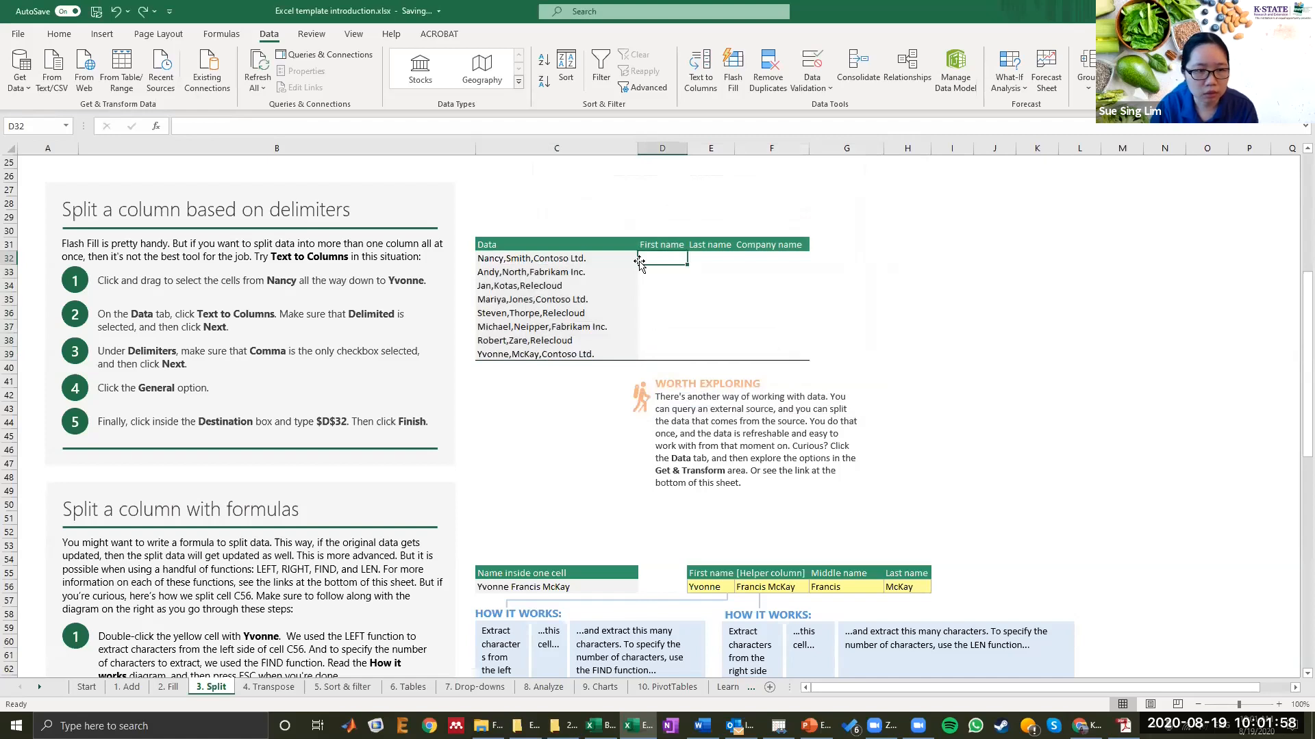
drag(602, 258, 797, 353)
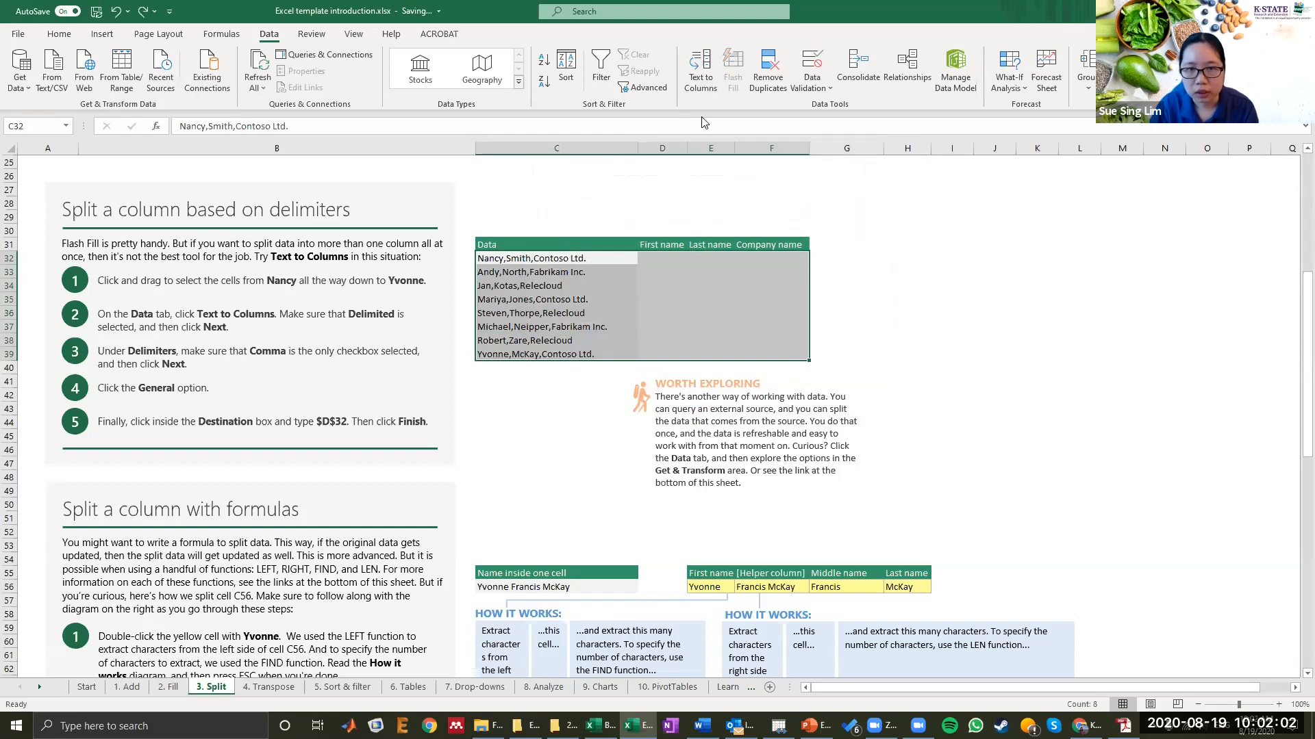
click(699, 68)
click(662, 400)
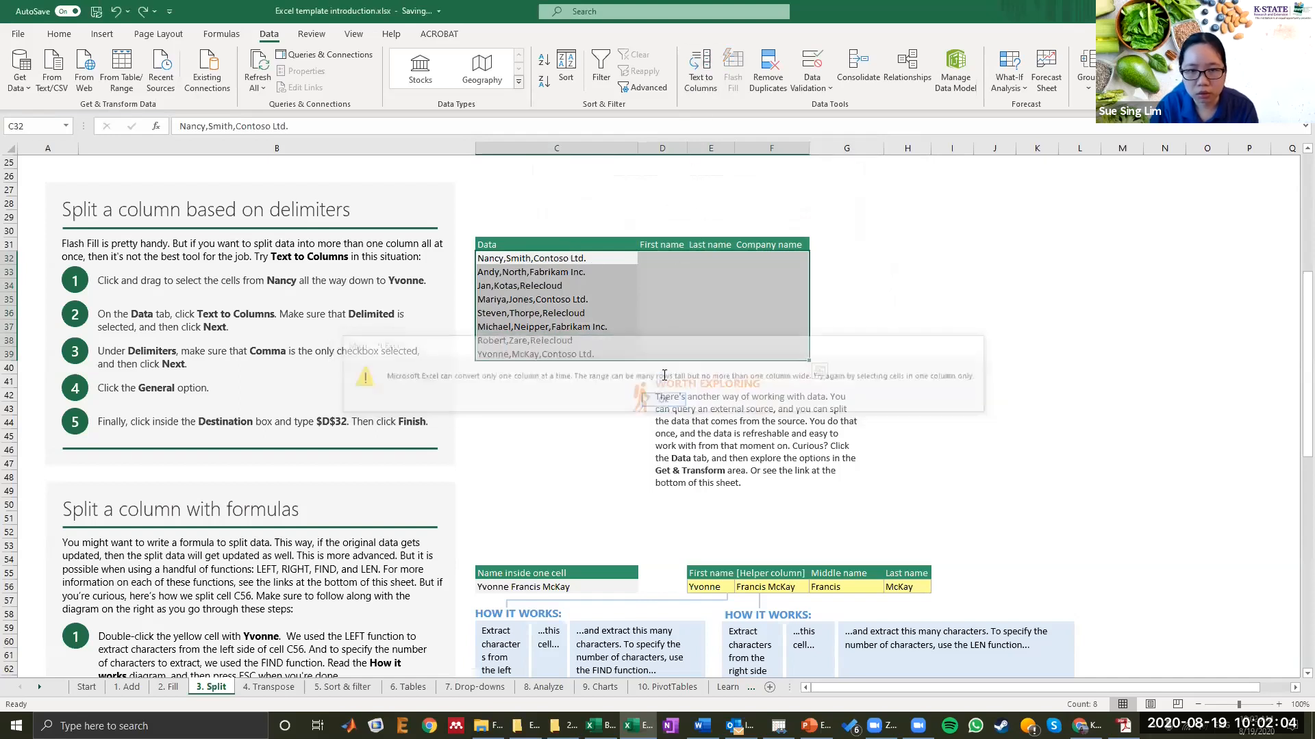
Step: Reselect the data cells from Nancy to Yvonne and rerun Text to Columns, keeping Delimited and Comma, up to the format step
click(587, 259)
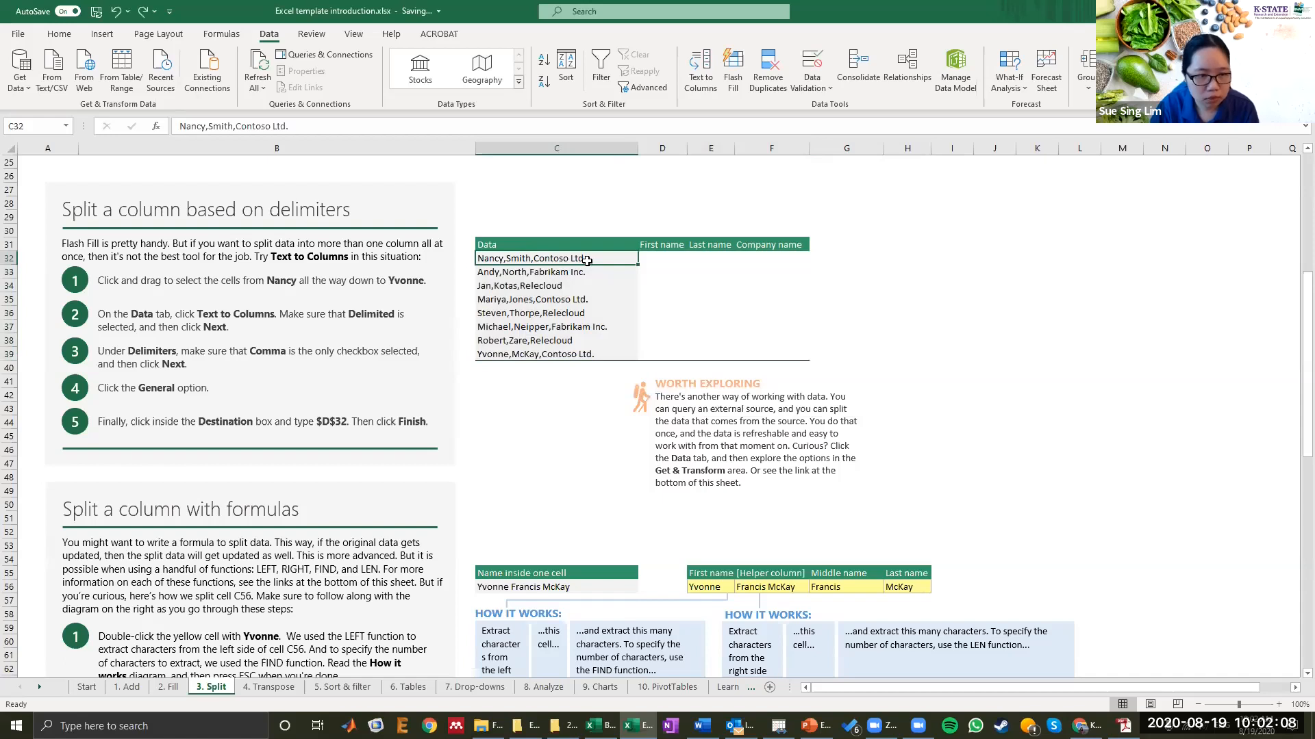
drag(587, 260, 588, 354)
click(700, 80)
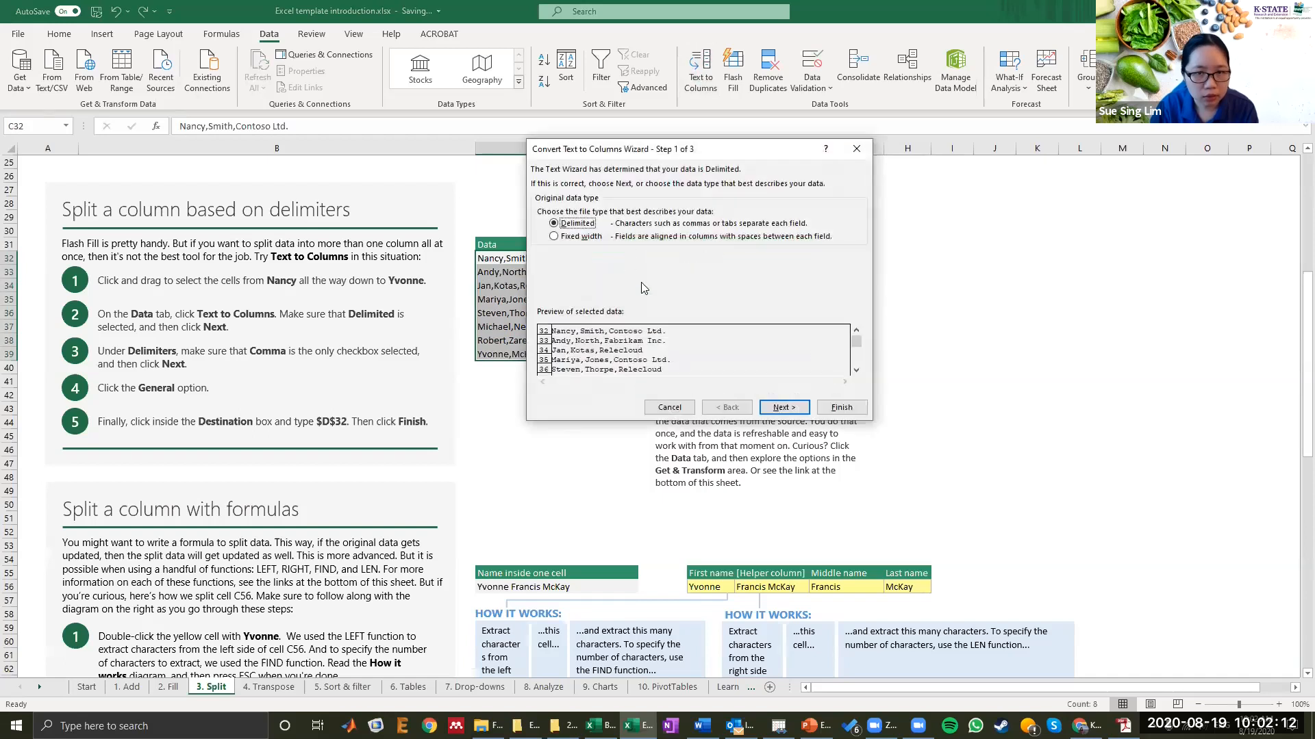
click(784, 407)
click(784, 407)
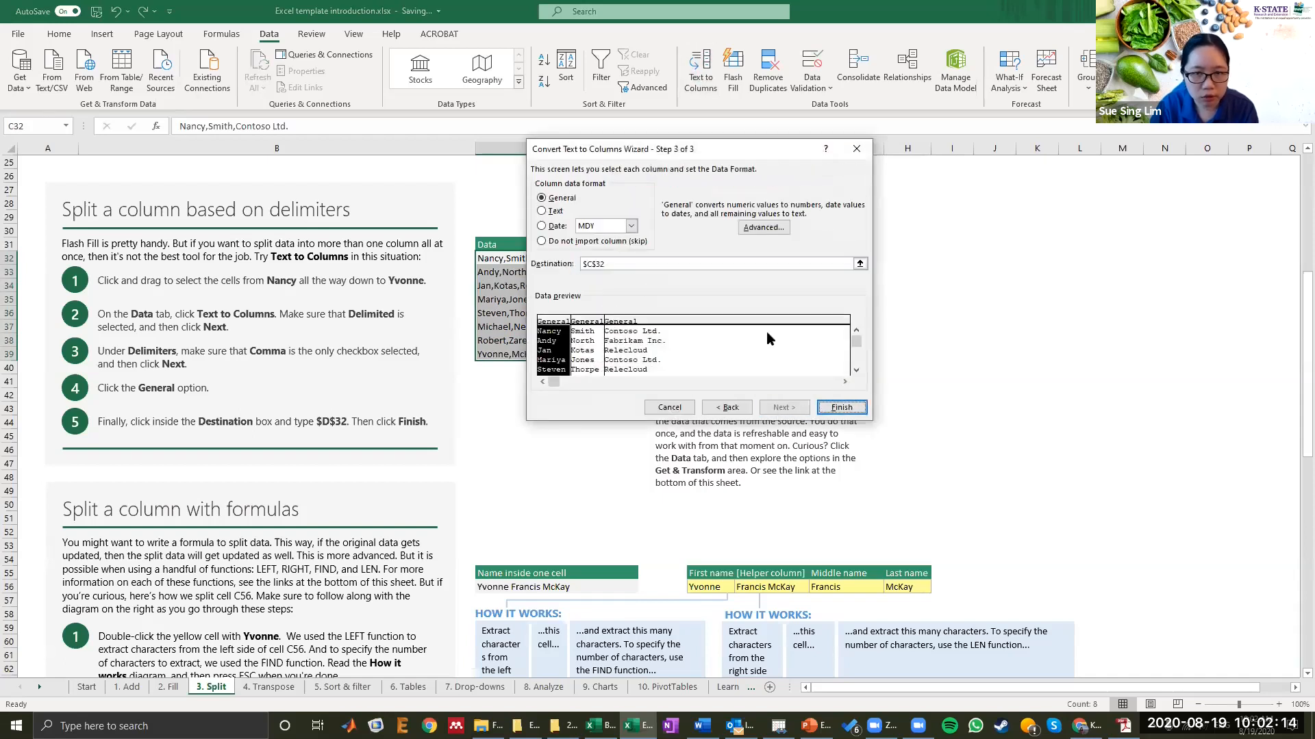
Step: Set the destination to $D$32, finish the wizard, and confirm replacing the existing cells
click(767, 263)
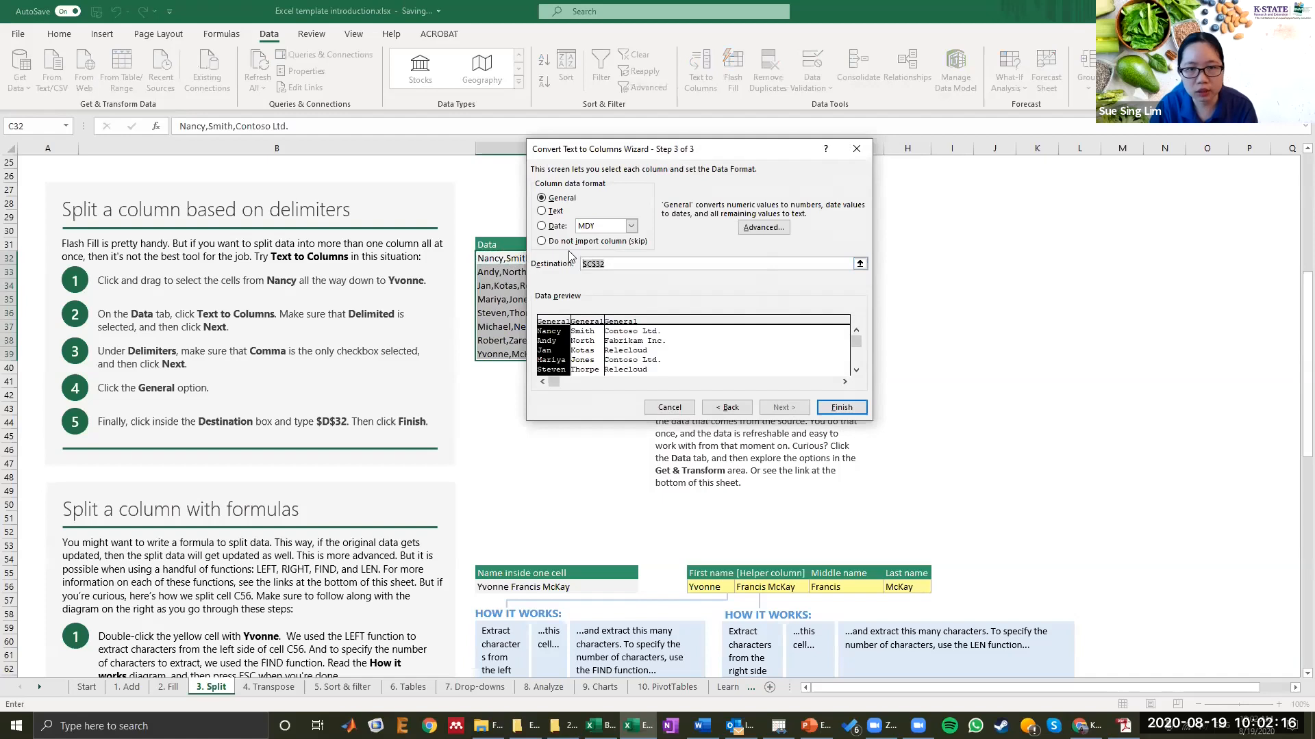
drag(748, 146, 463, 92)
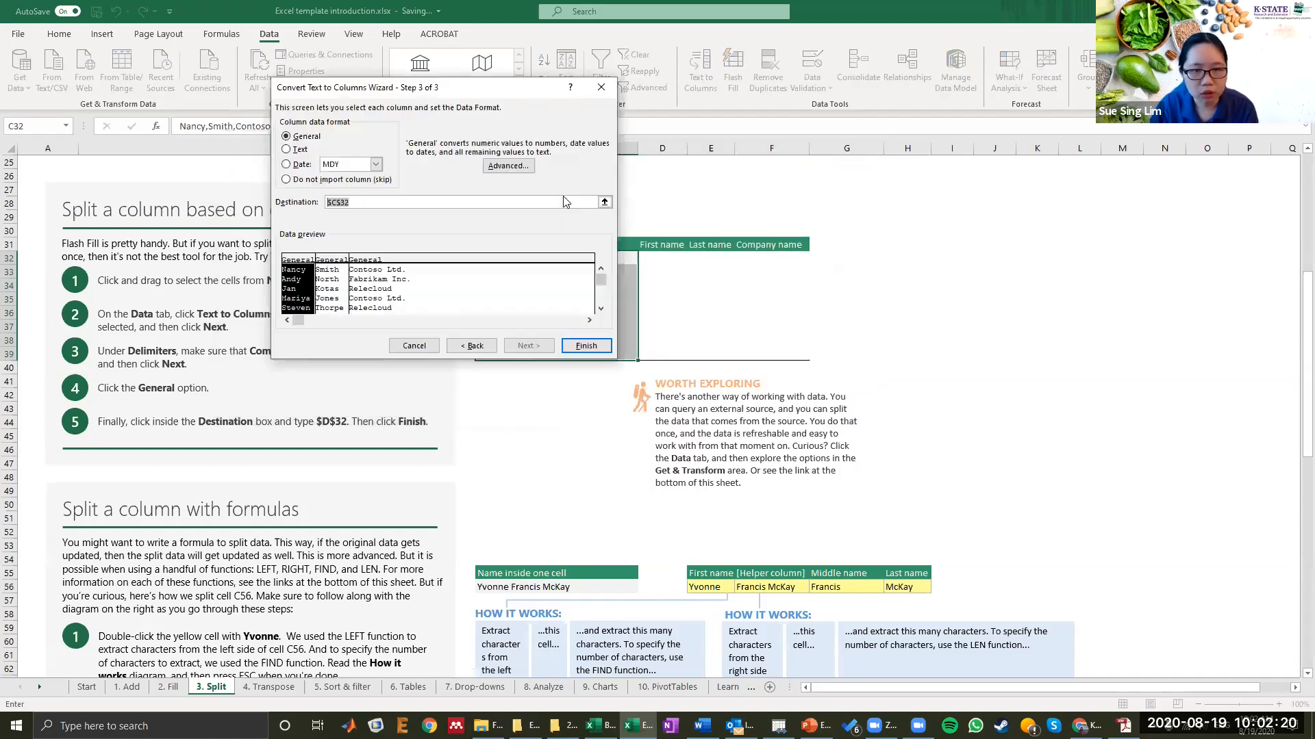
click(670, 257)
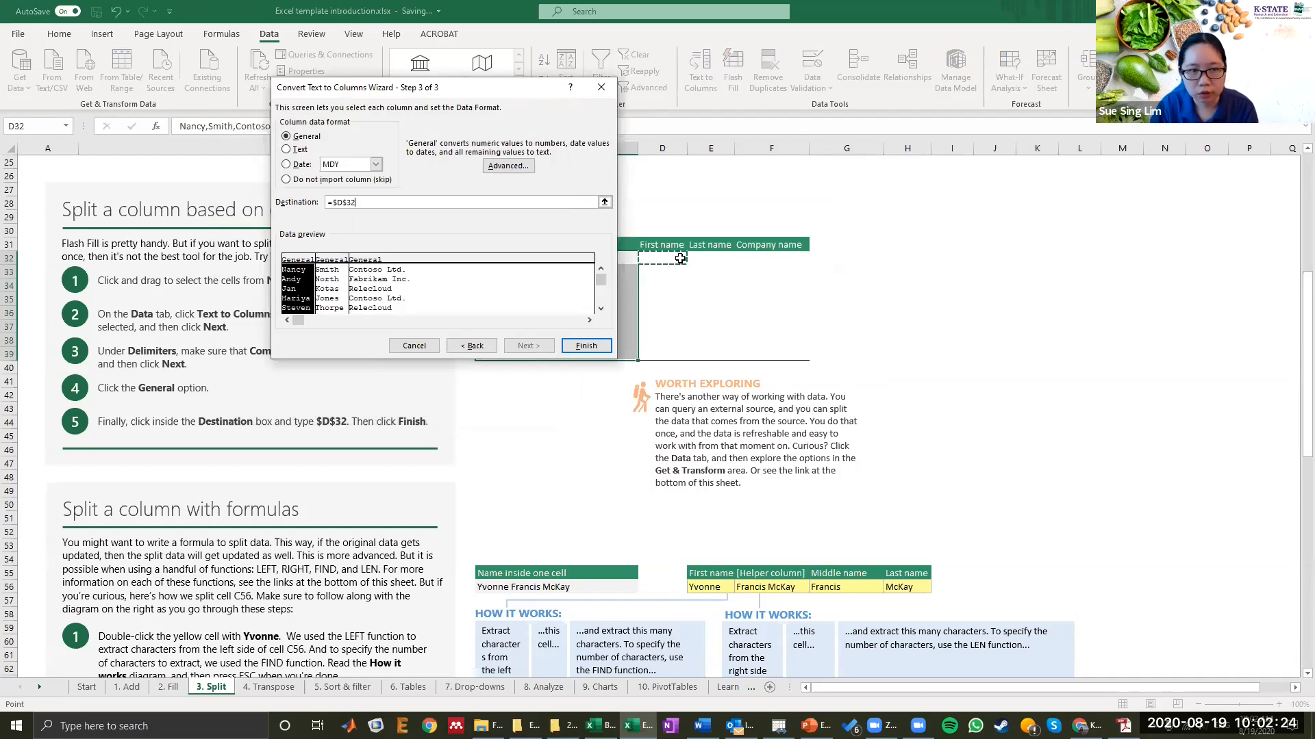
click(577, 346)
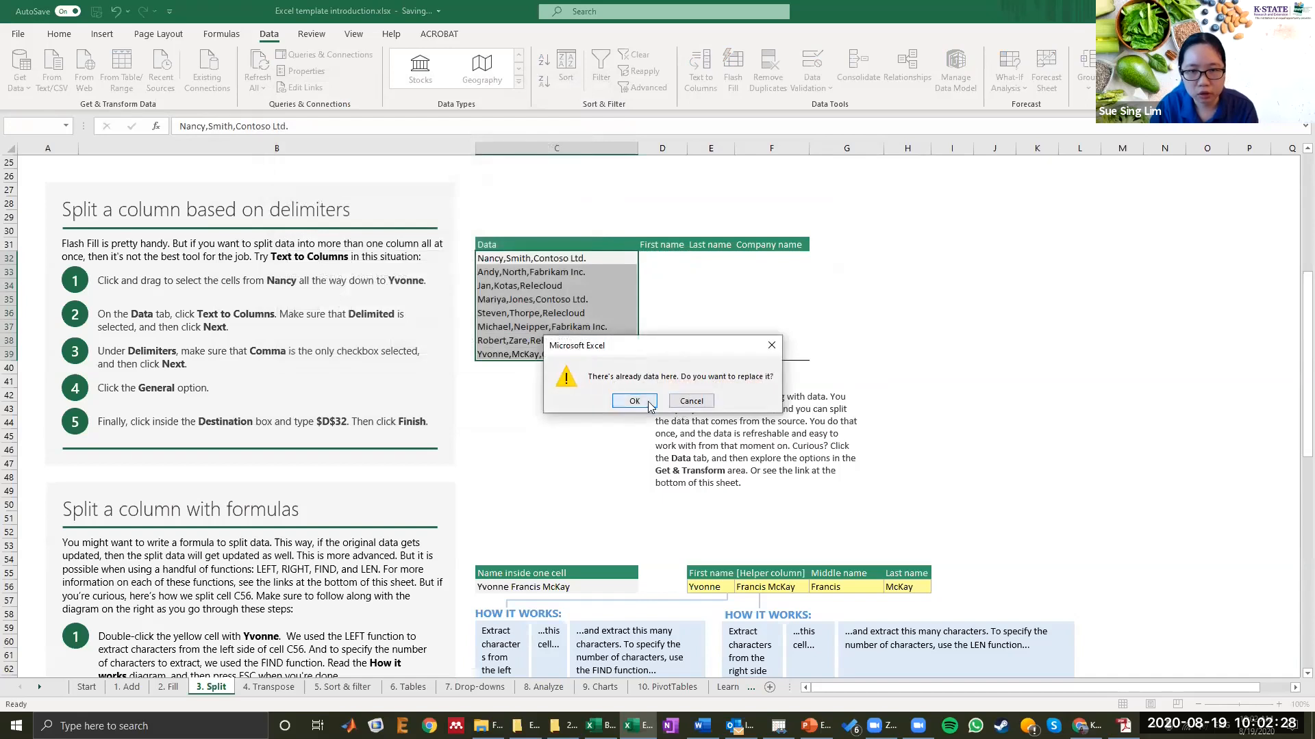
click(635, 402)
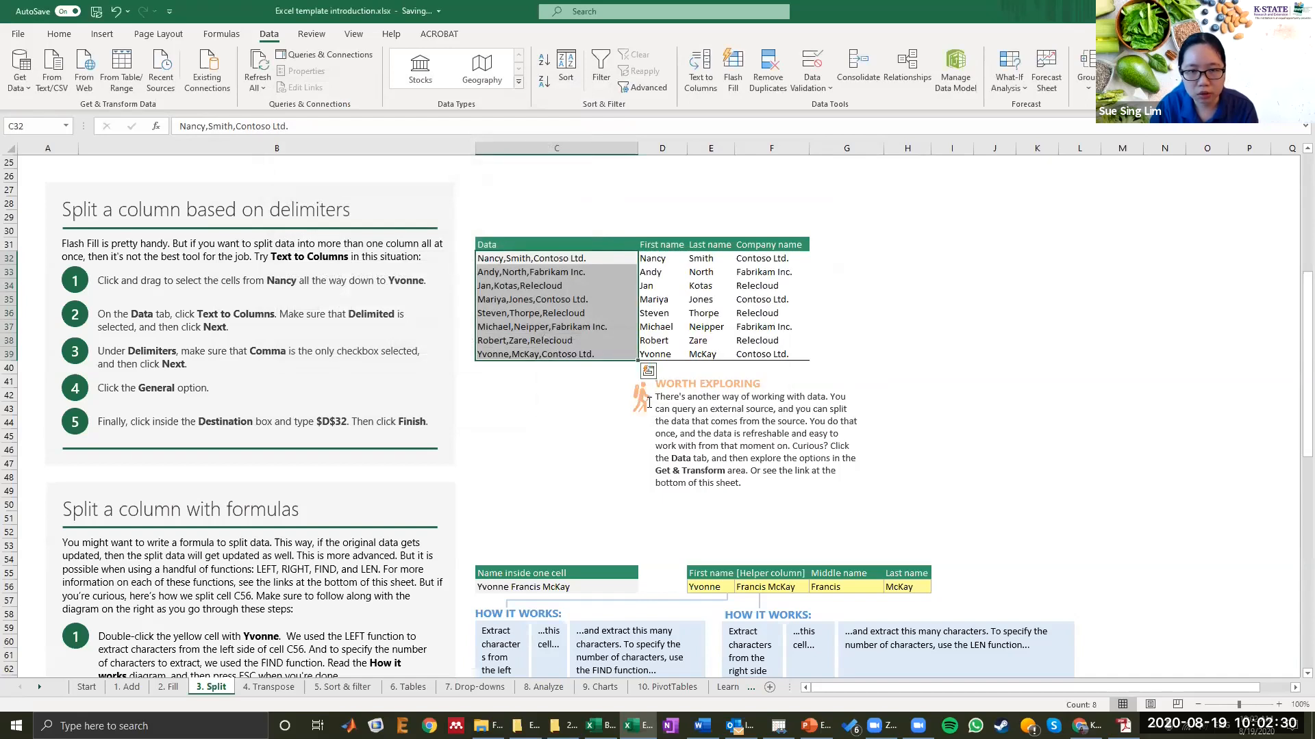
Step: Examine the split First name, Last name and Company name columns and the surrounding sheet sections
click(716, 301)
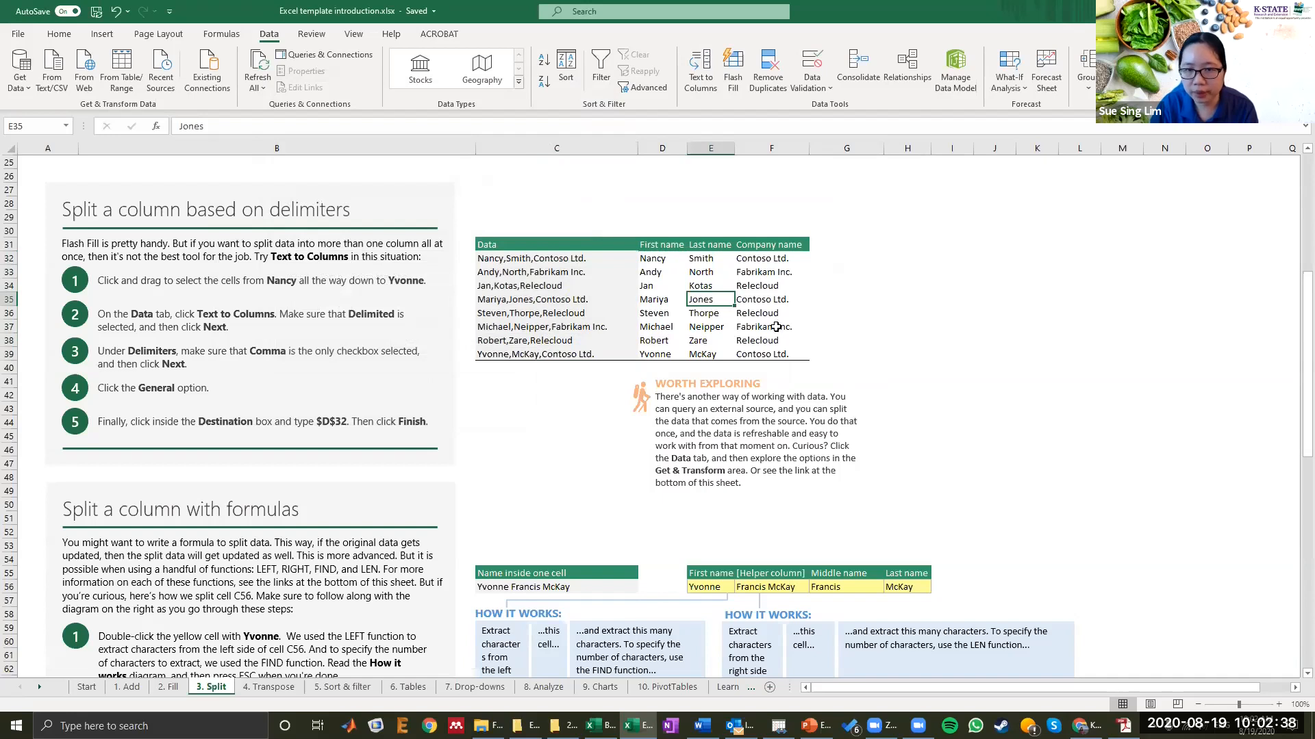
click(757, 288)
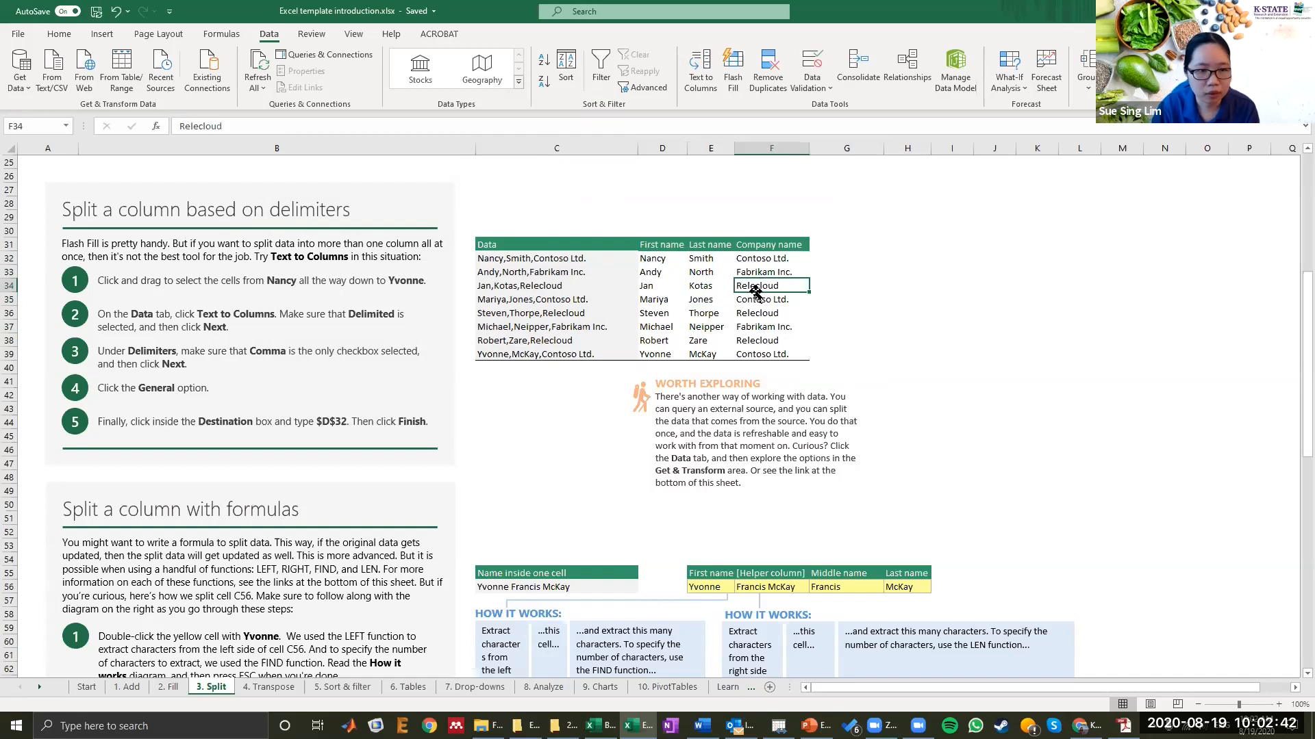
scroll(764, 260, down, 6)
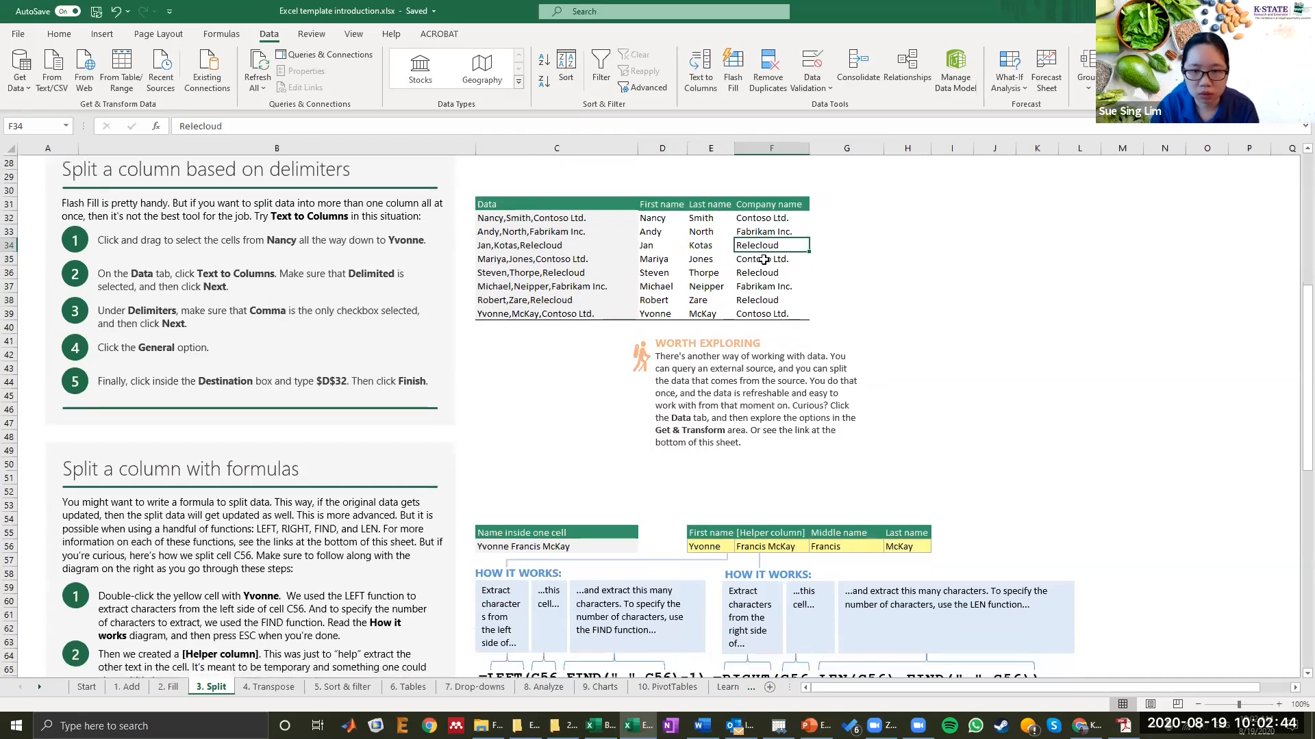
scroll(765, 260, down, 3)
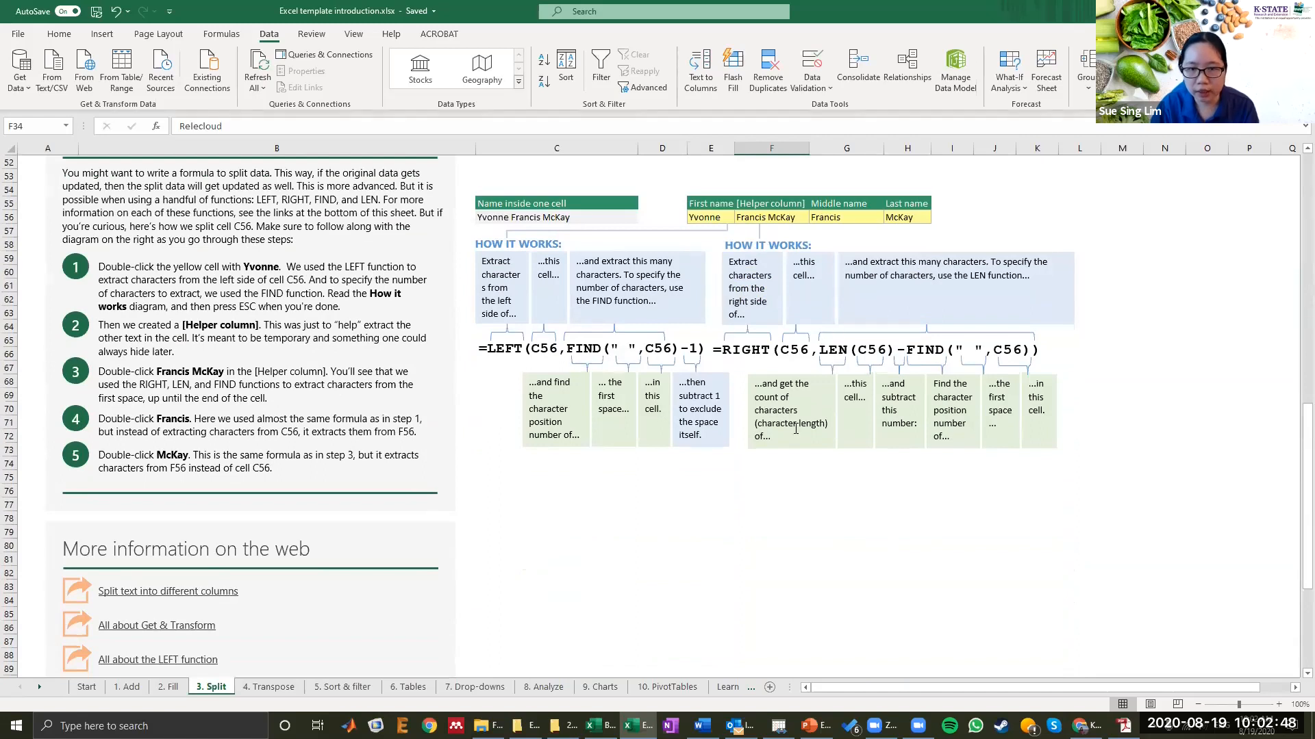
scroll(592, 419, up, 9)
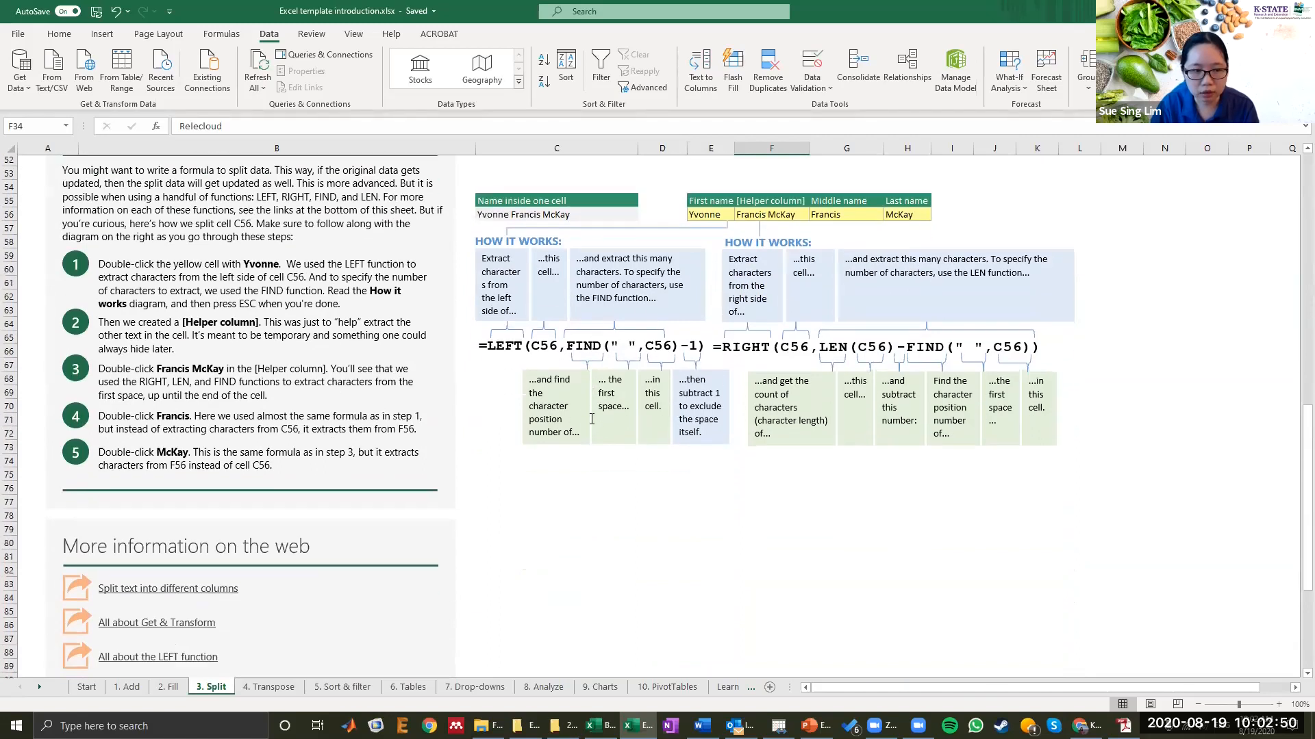
scroll(590, 414, up, 2)
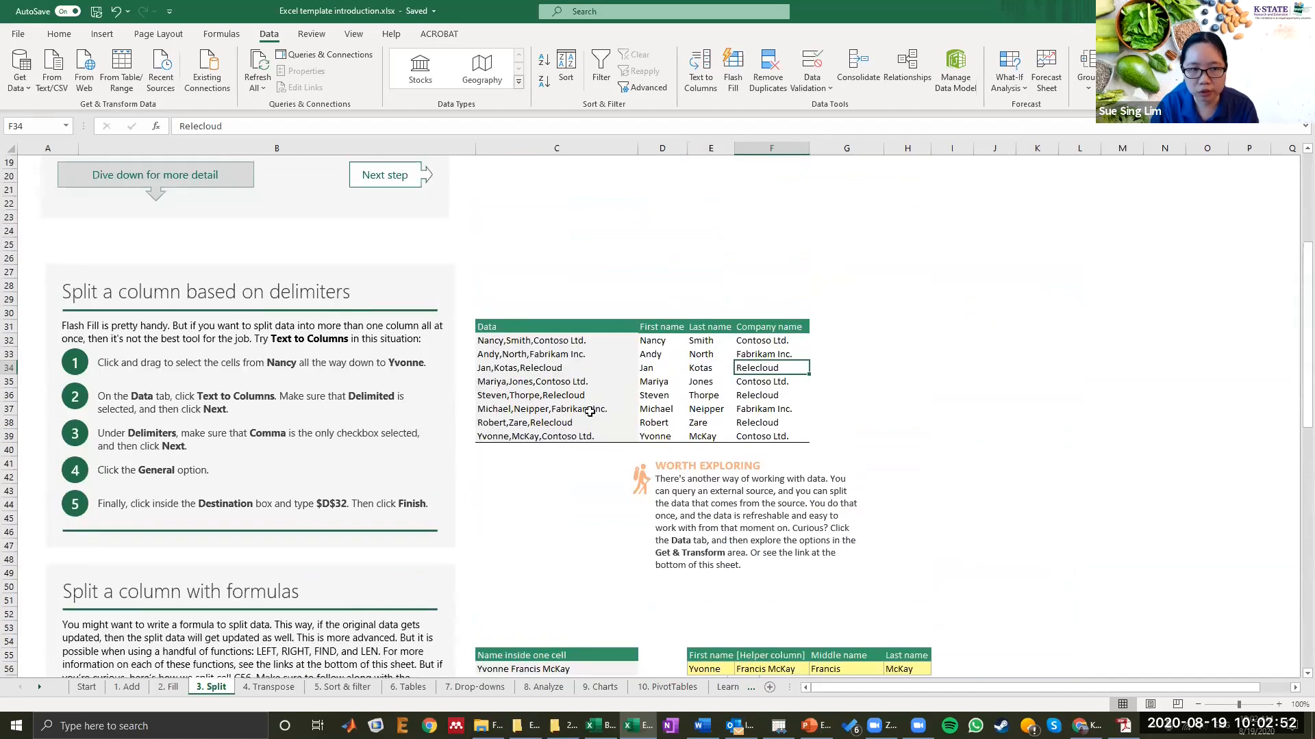
scroll(602, 286, up, 7)
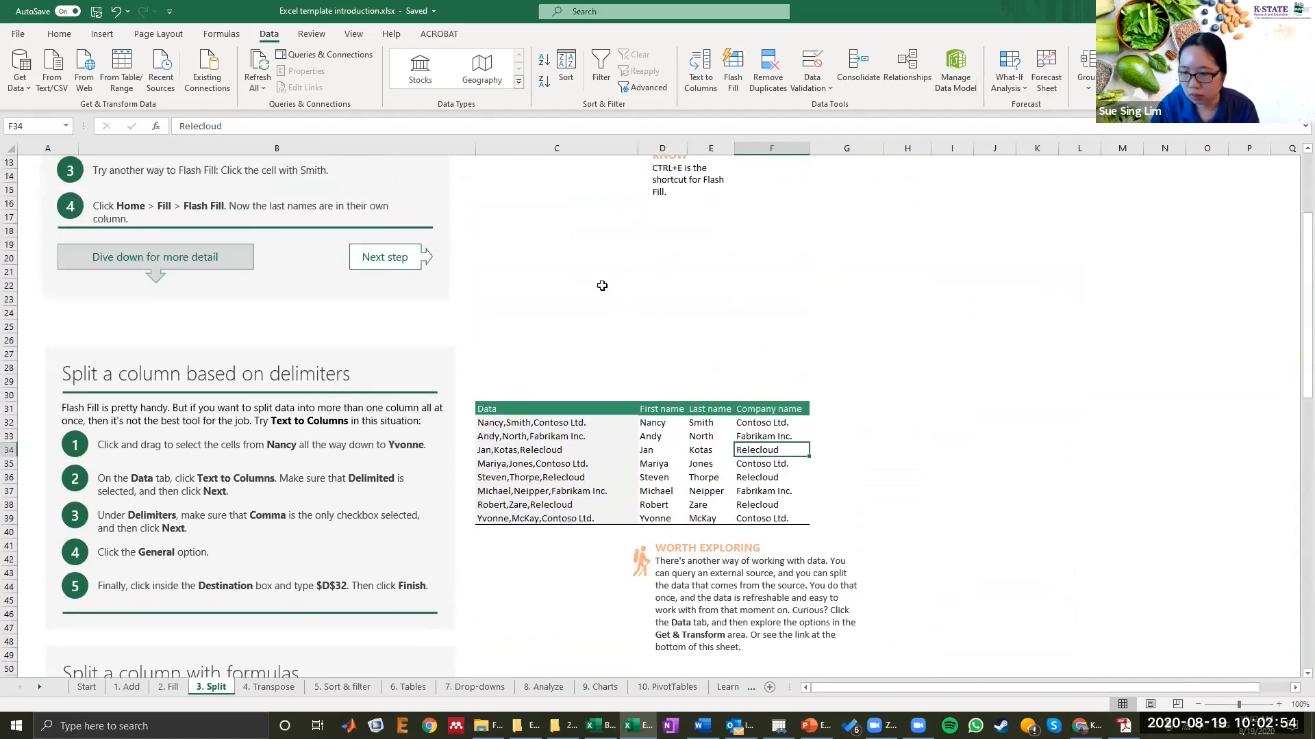